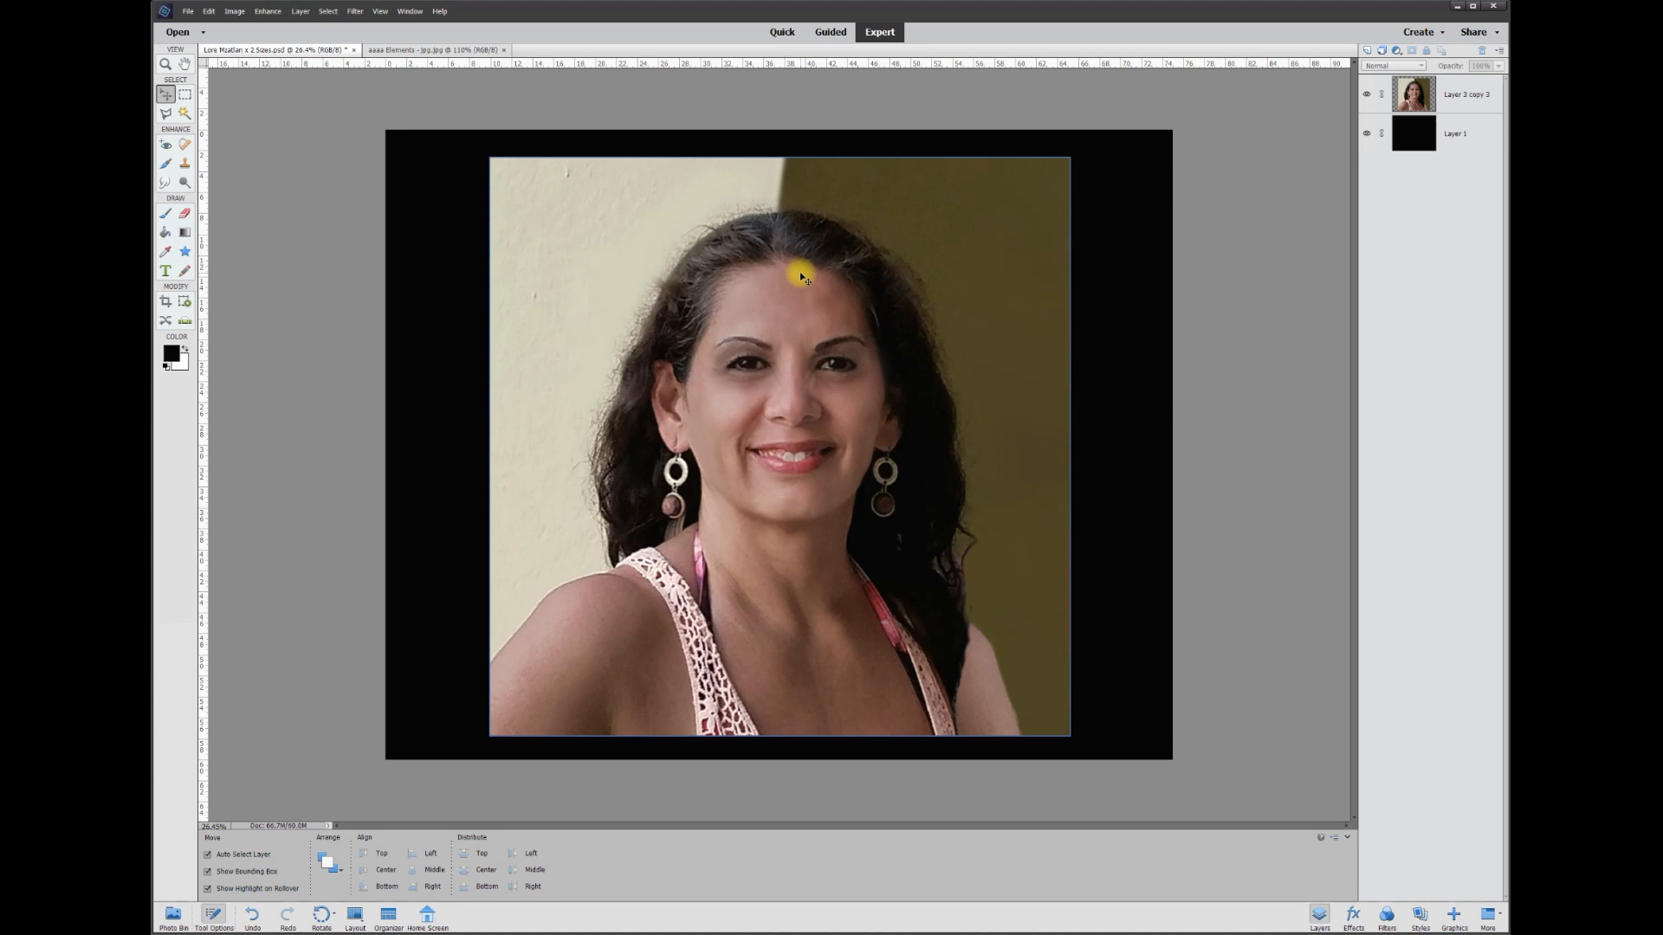
- Delete the portrait layer above the black background and open the portrait JPG as a separate document
{"action": "key", "text": "Delete"}
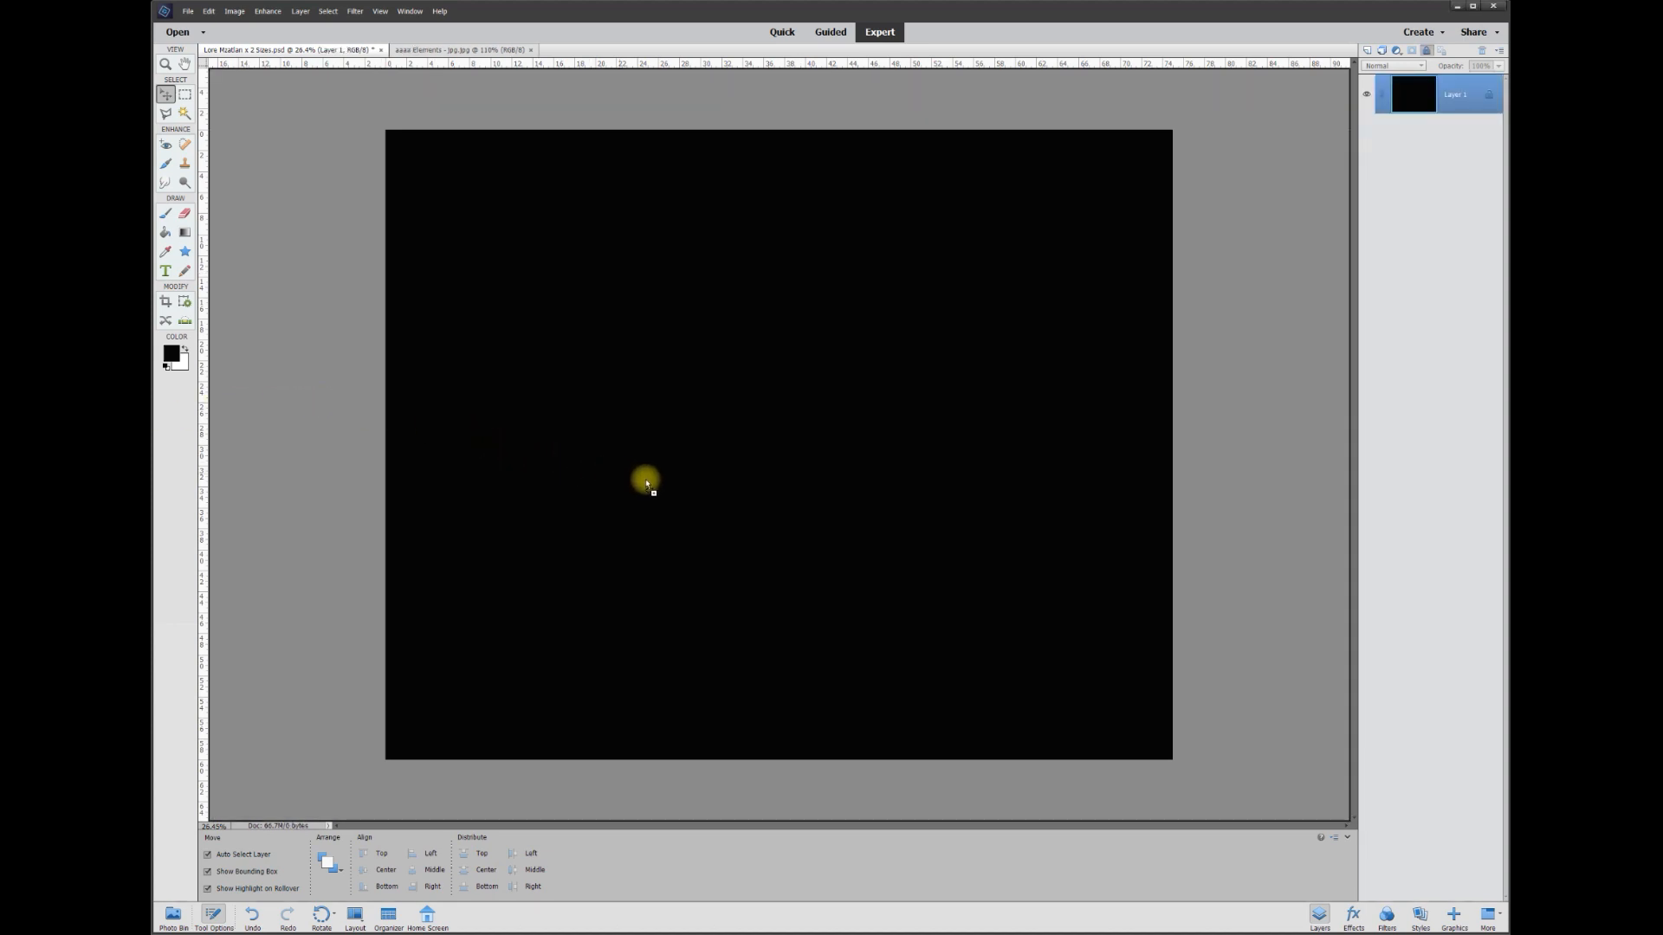
{"action": "left_click_drag", "start_coordinate": [654, 482], "coordinate": [654, 482]}
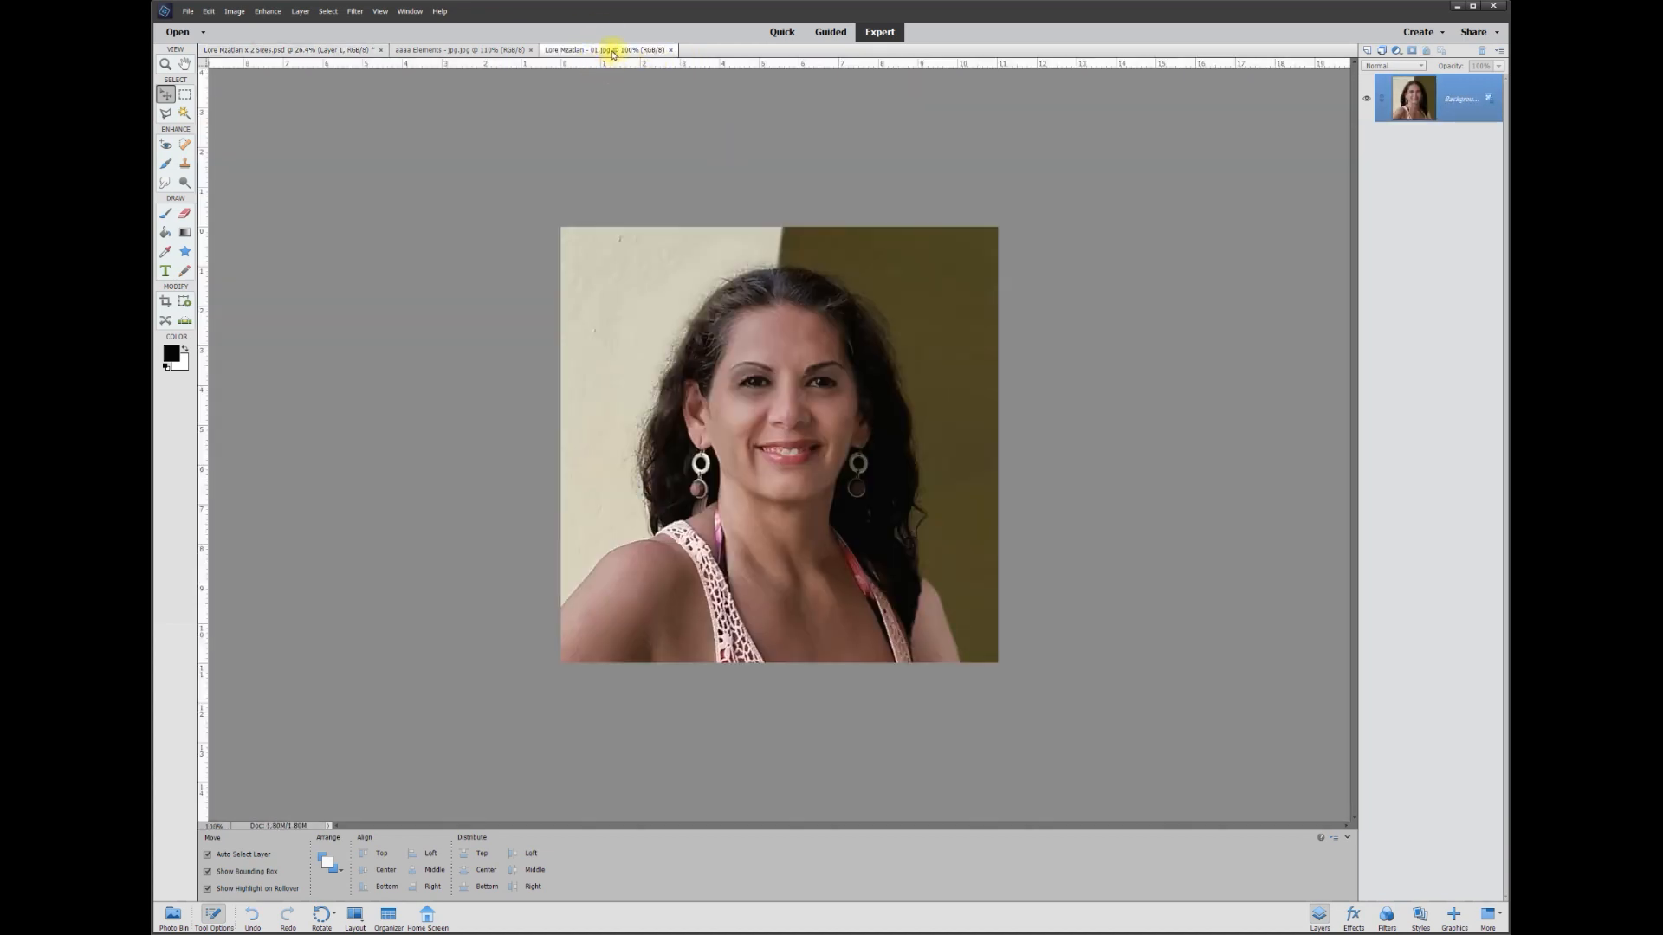
{"action": "scroll", "coordinate": [769, 509], "scroll_direction": "up", "scroll_amount": 1}
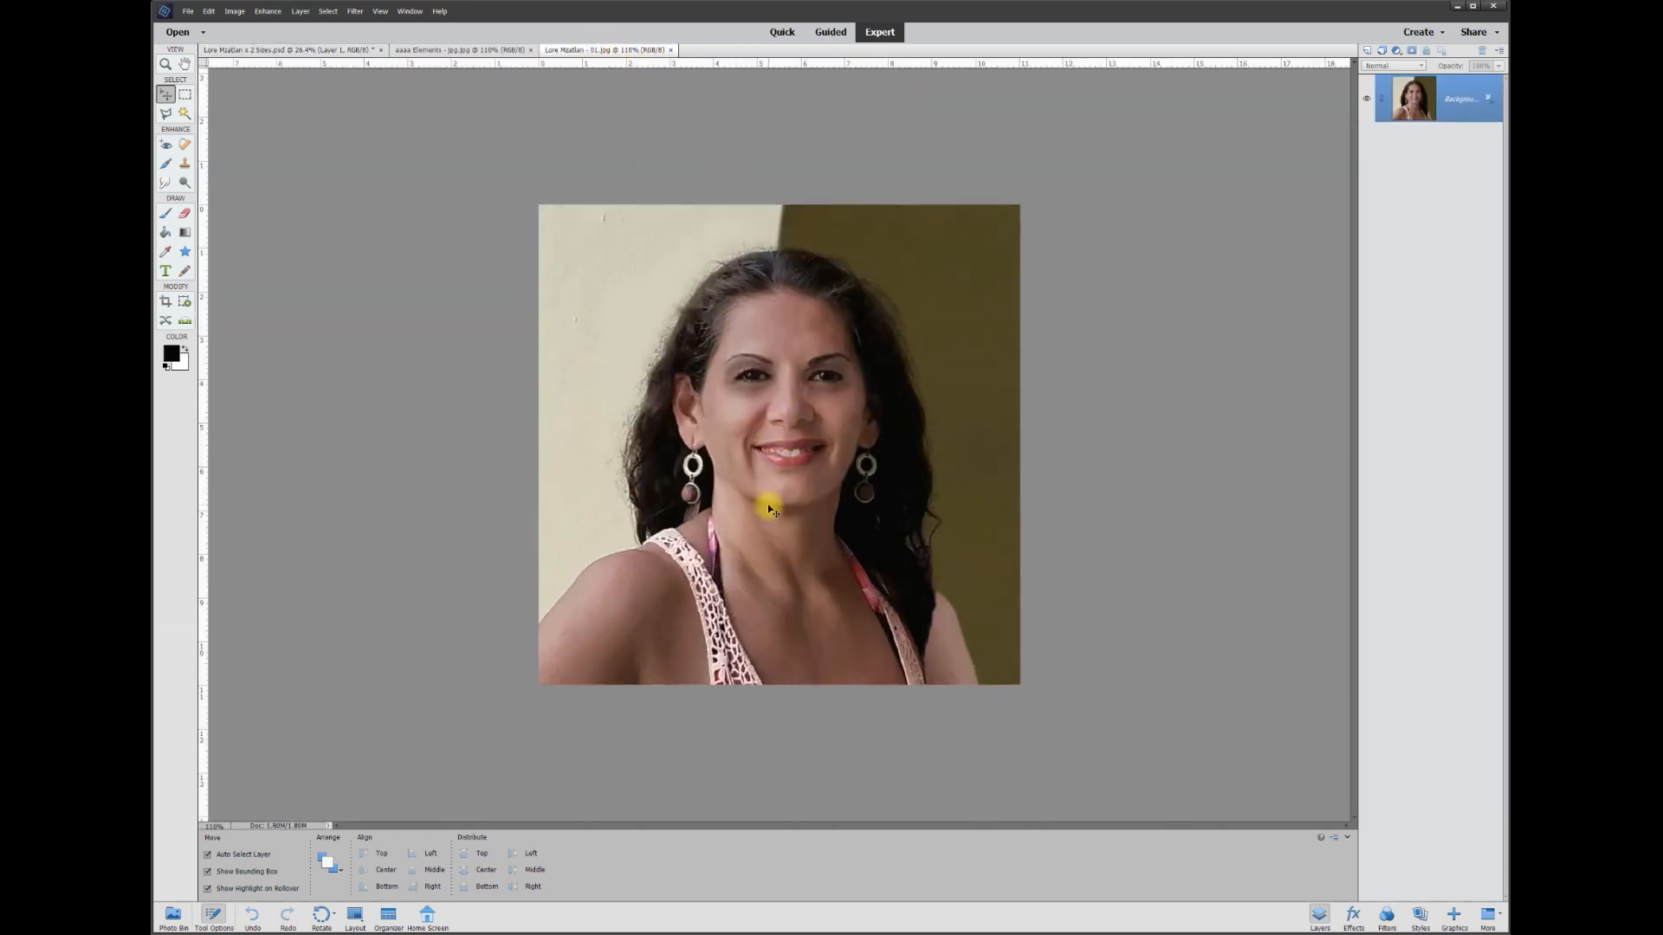
{"action": "scroll", "coordinate": [769, 509], "scroll_direction": "up", "scroll_amount": 3}
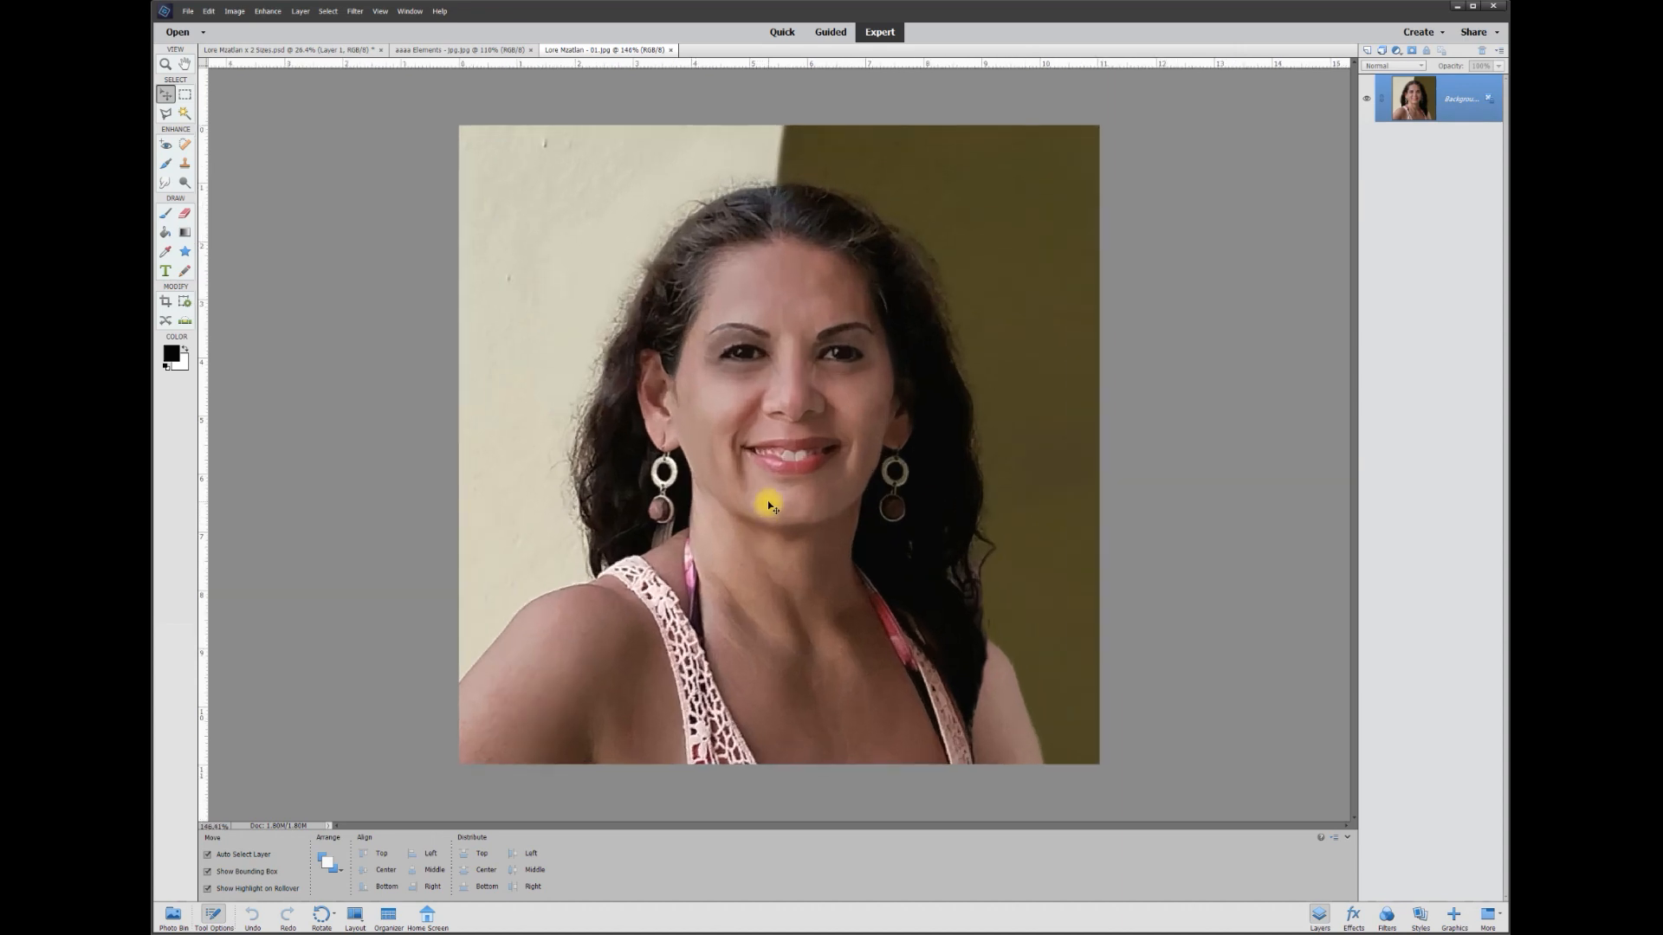
{"action": "scroll", "coordinate": [769, 509], "scroll_direction": "up", "scroll_amount": 1}
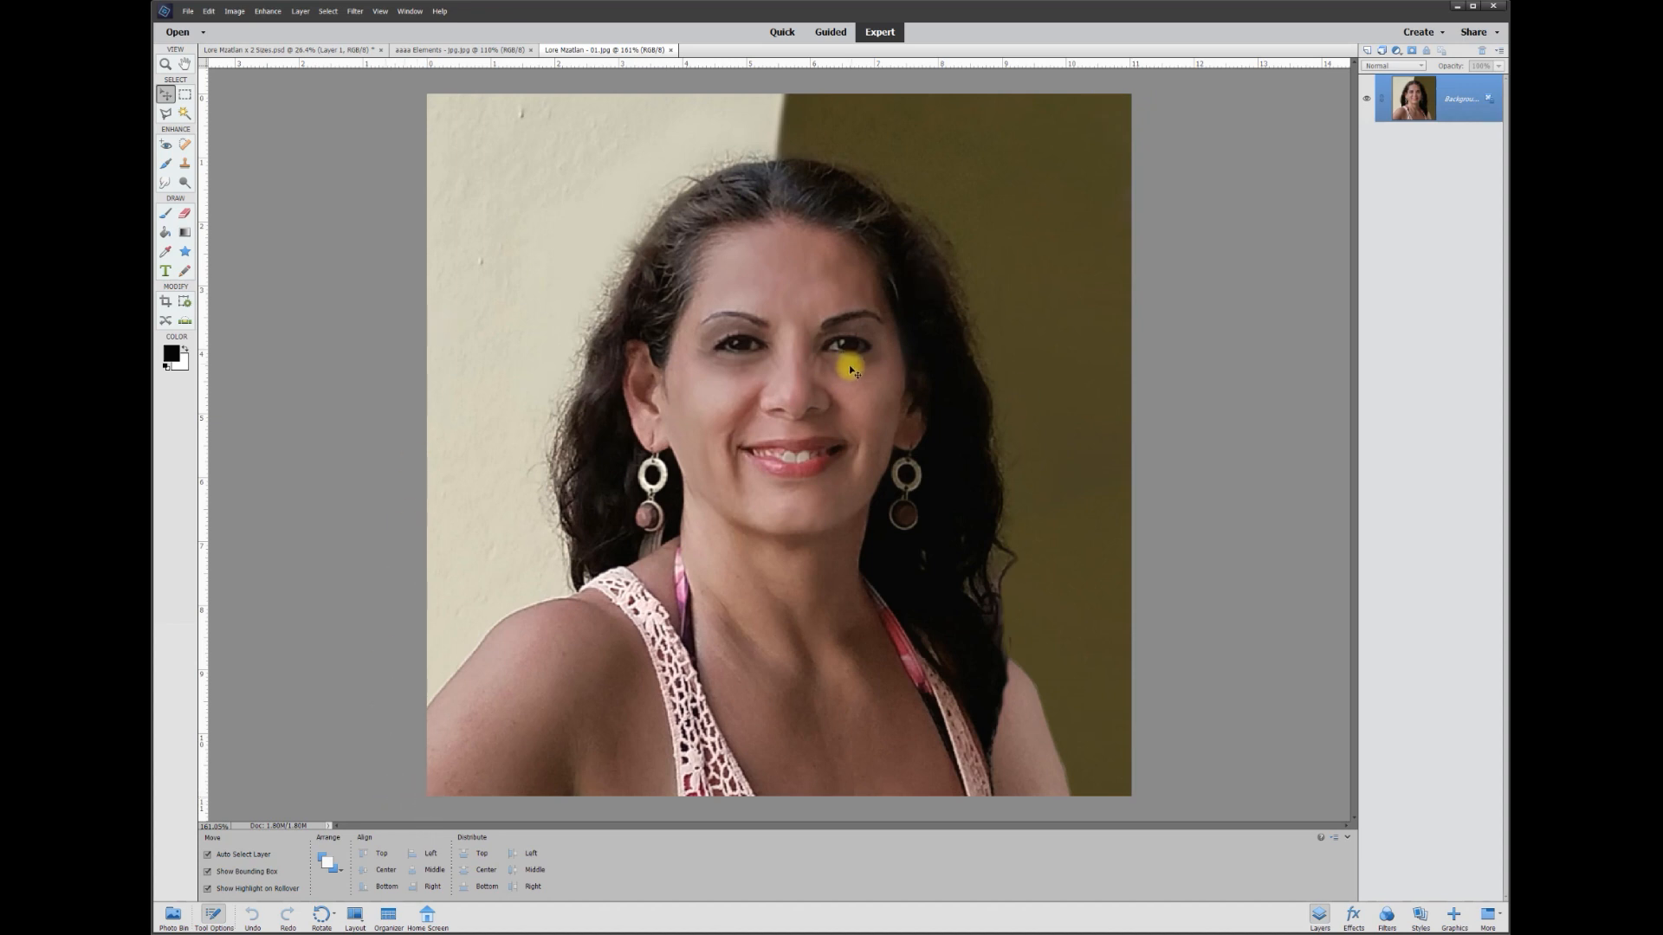
{"action": "scroll", "coordinate": [851, 369], "scroll_direction": "down", "scroll_amount": 2}
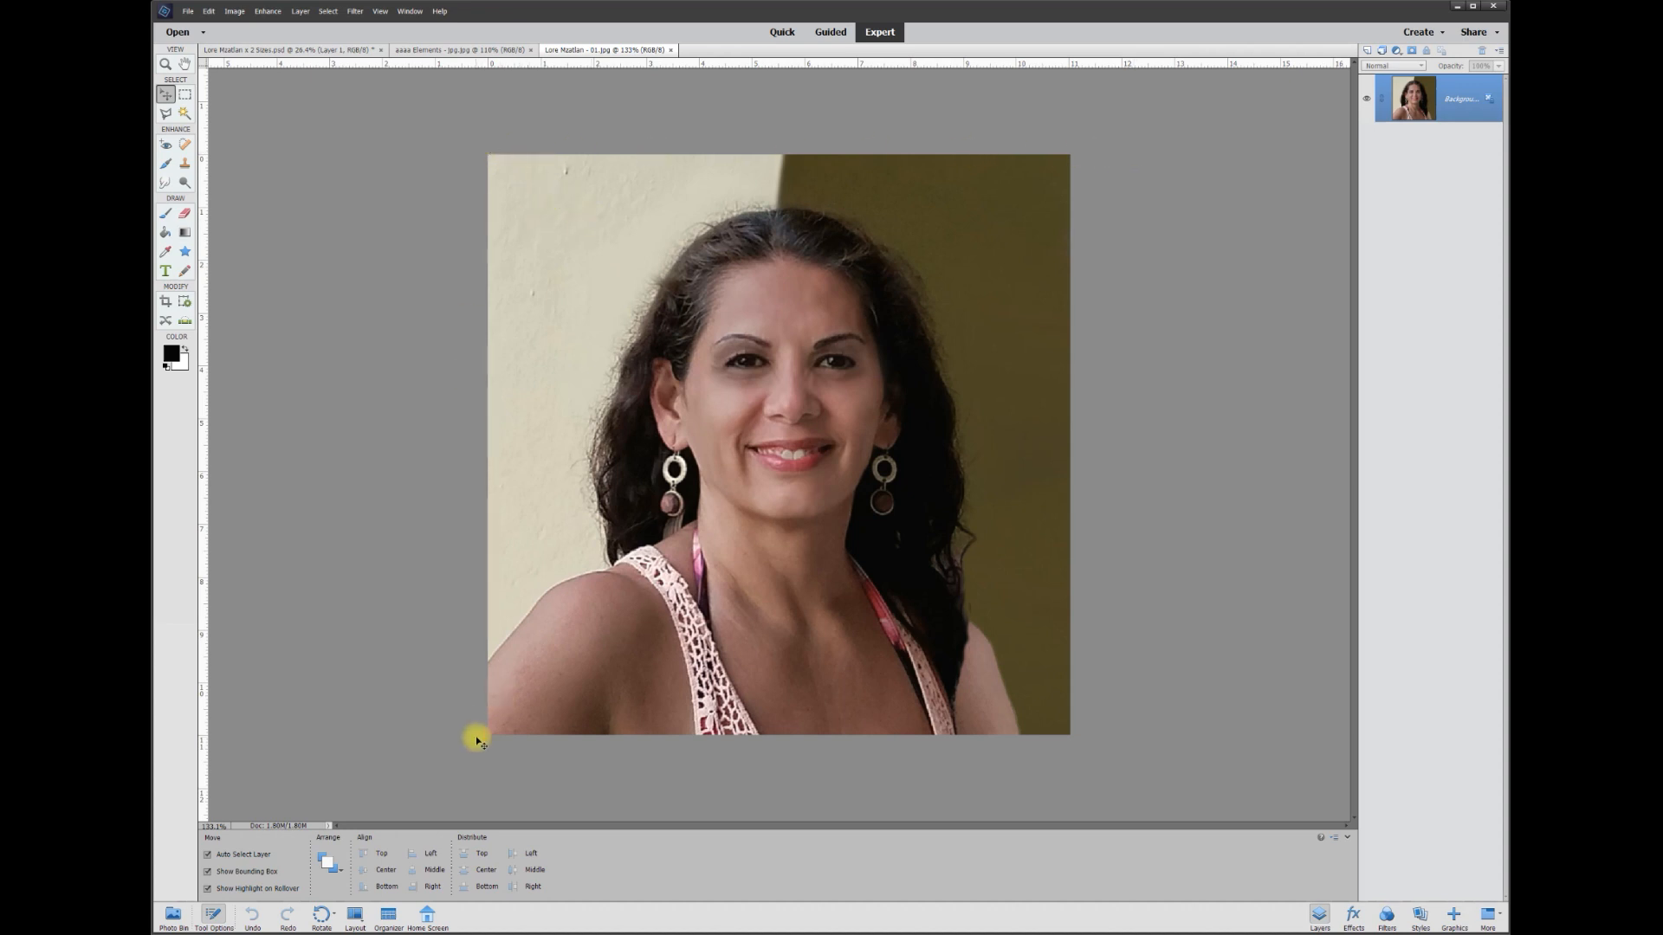
- Try enlarging the portrait's canvas to 75 × 60 inches with the Background extension color, and undo it
{"action": "left_click", "coordinate": [263, 12]}
{"action": "mouse_move", "coordinate": [234, 12]}
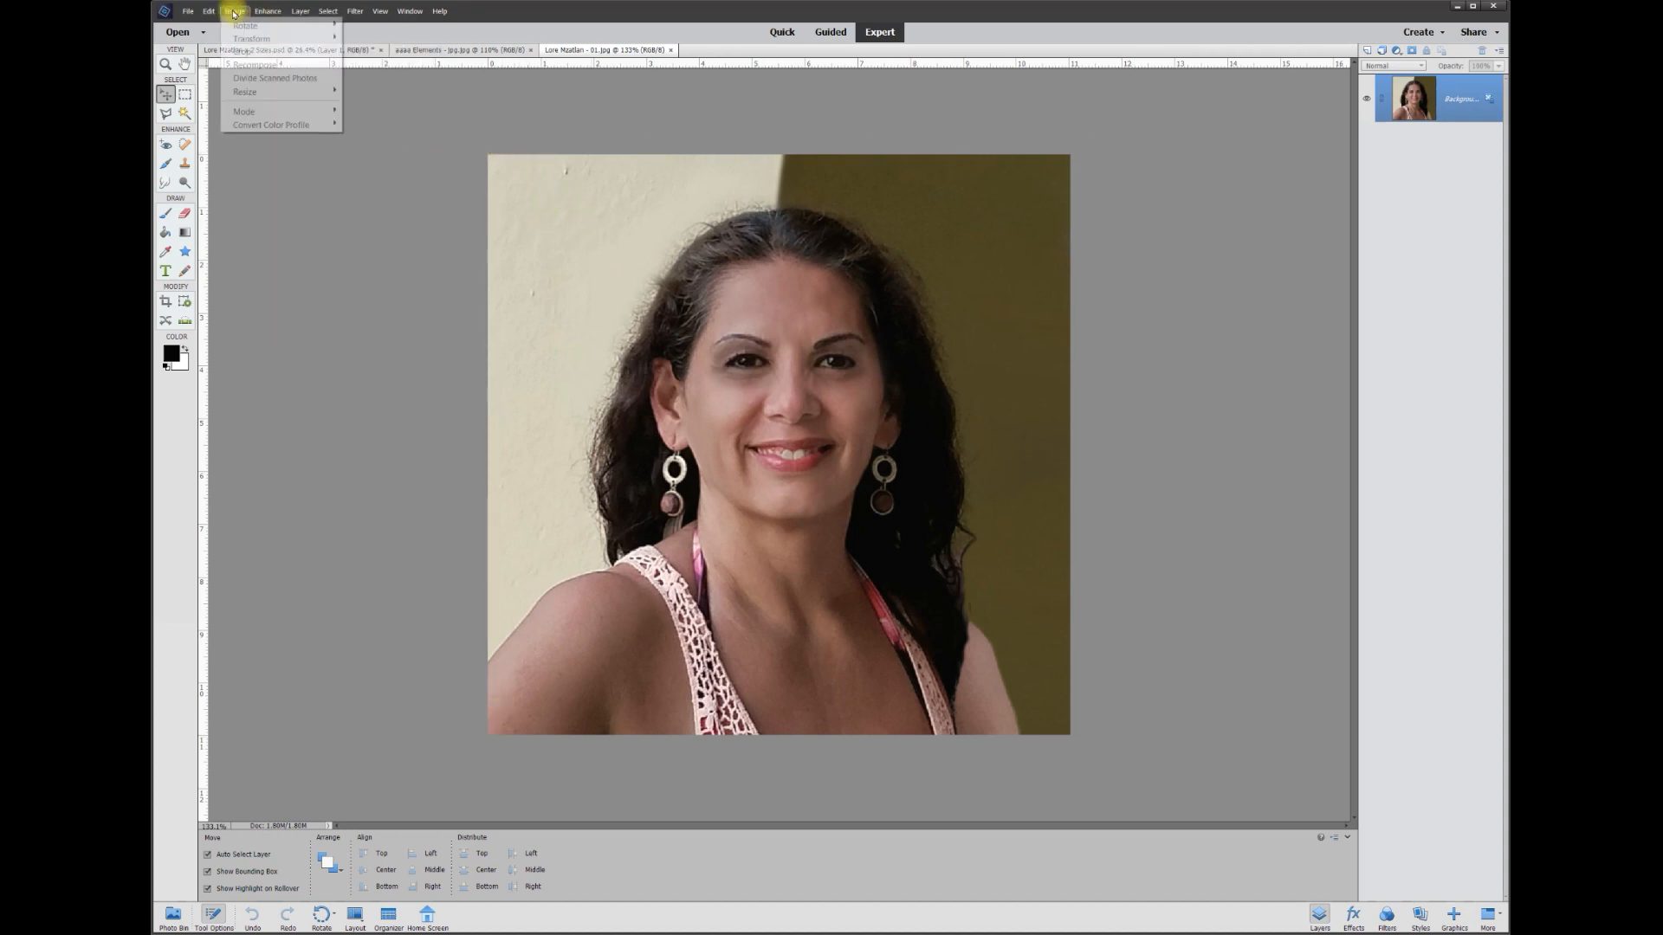
{"action": "mouse_move", "coordinate": [260, 92]}
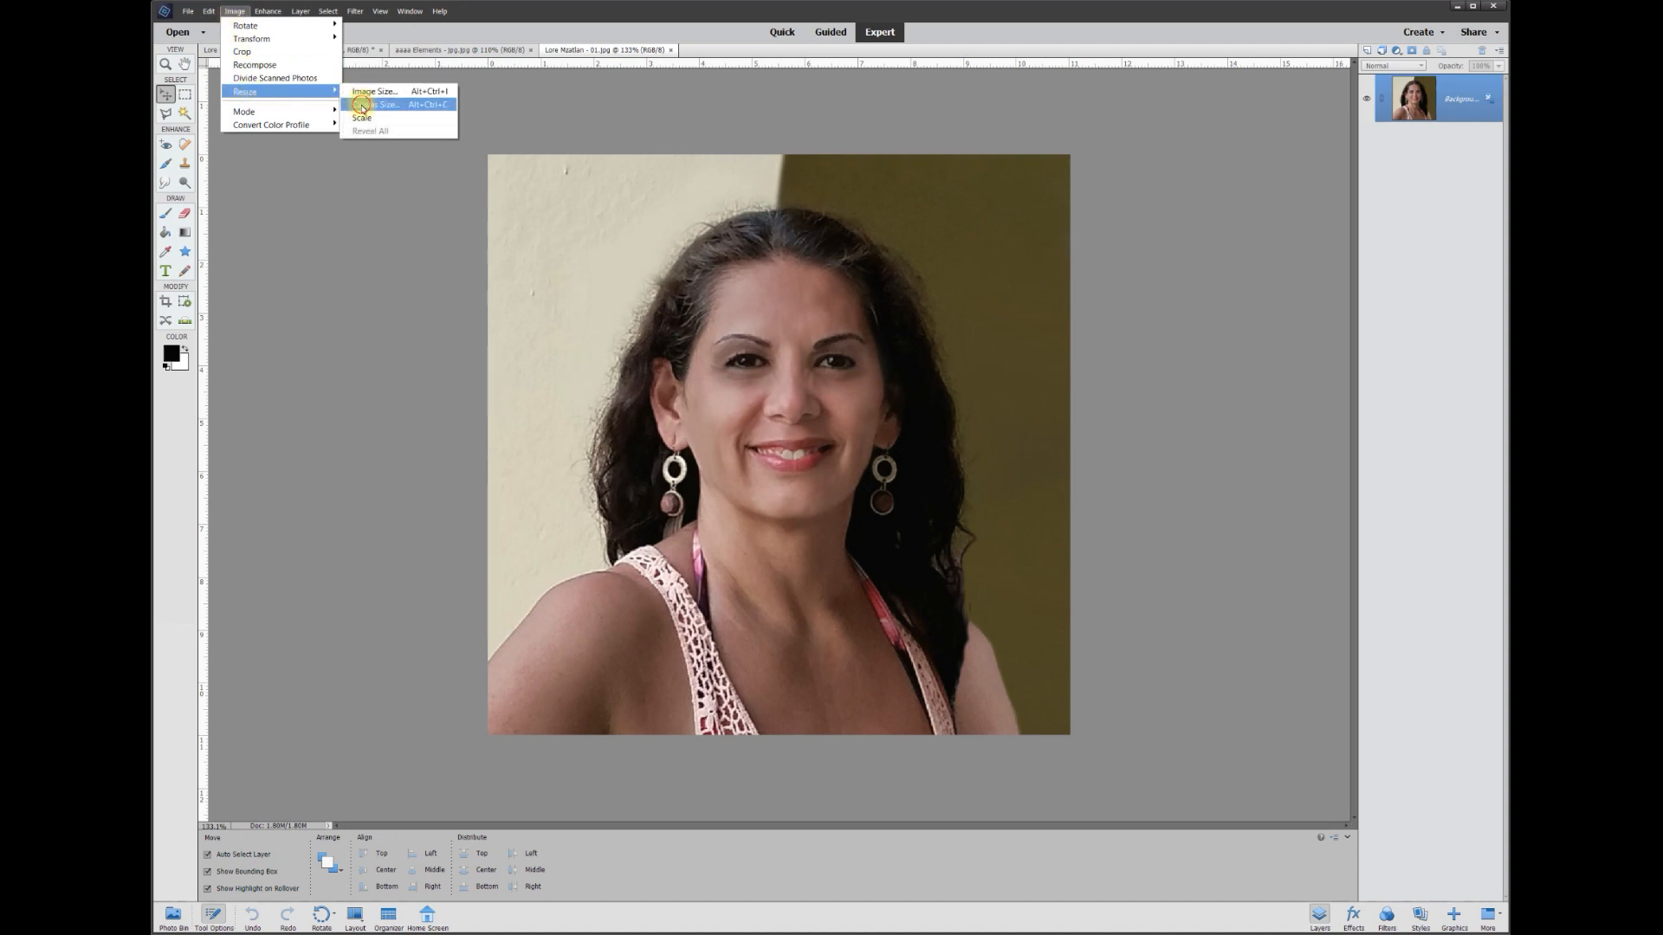
{"action": "left_click", "coordinate": [362, 104]}
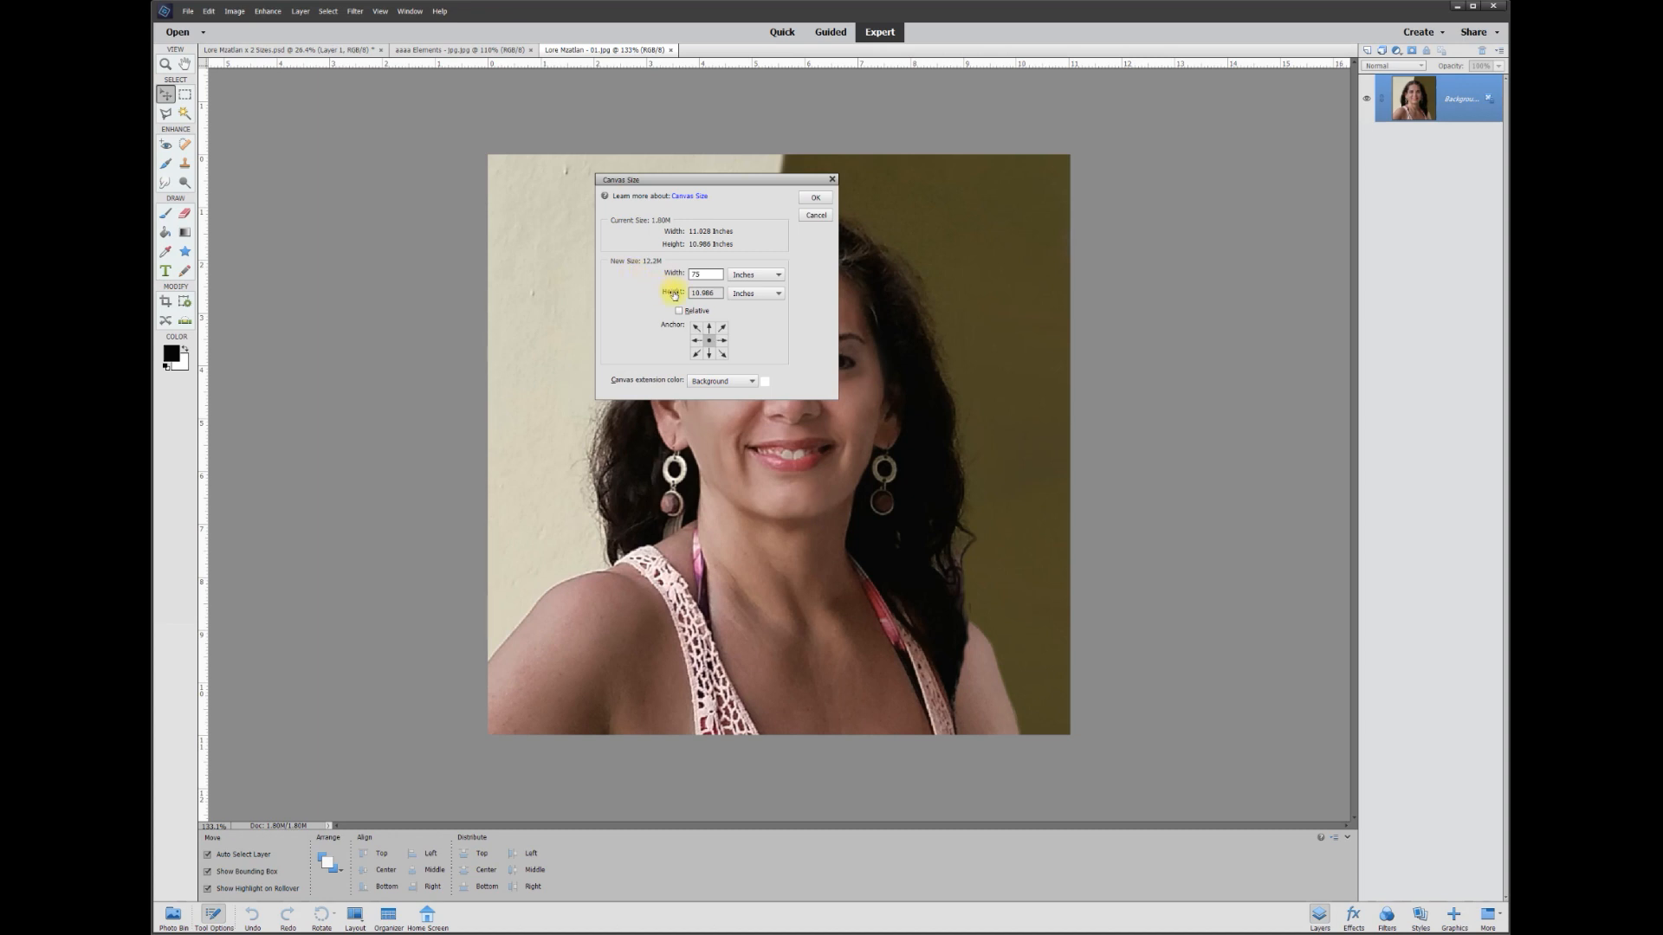
{"action": "double_click", "coordinate": [703, 292]}
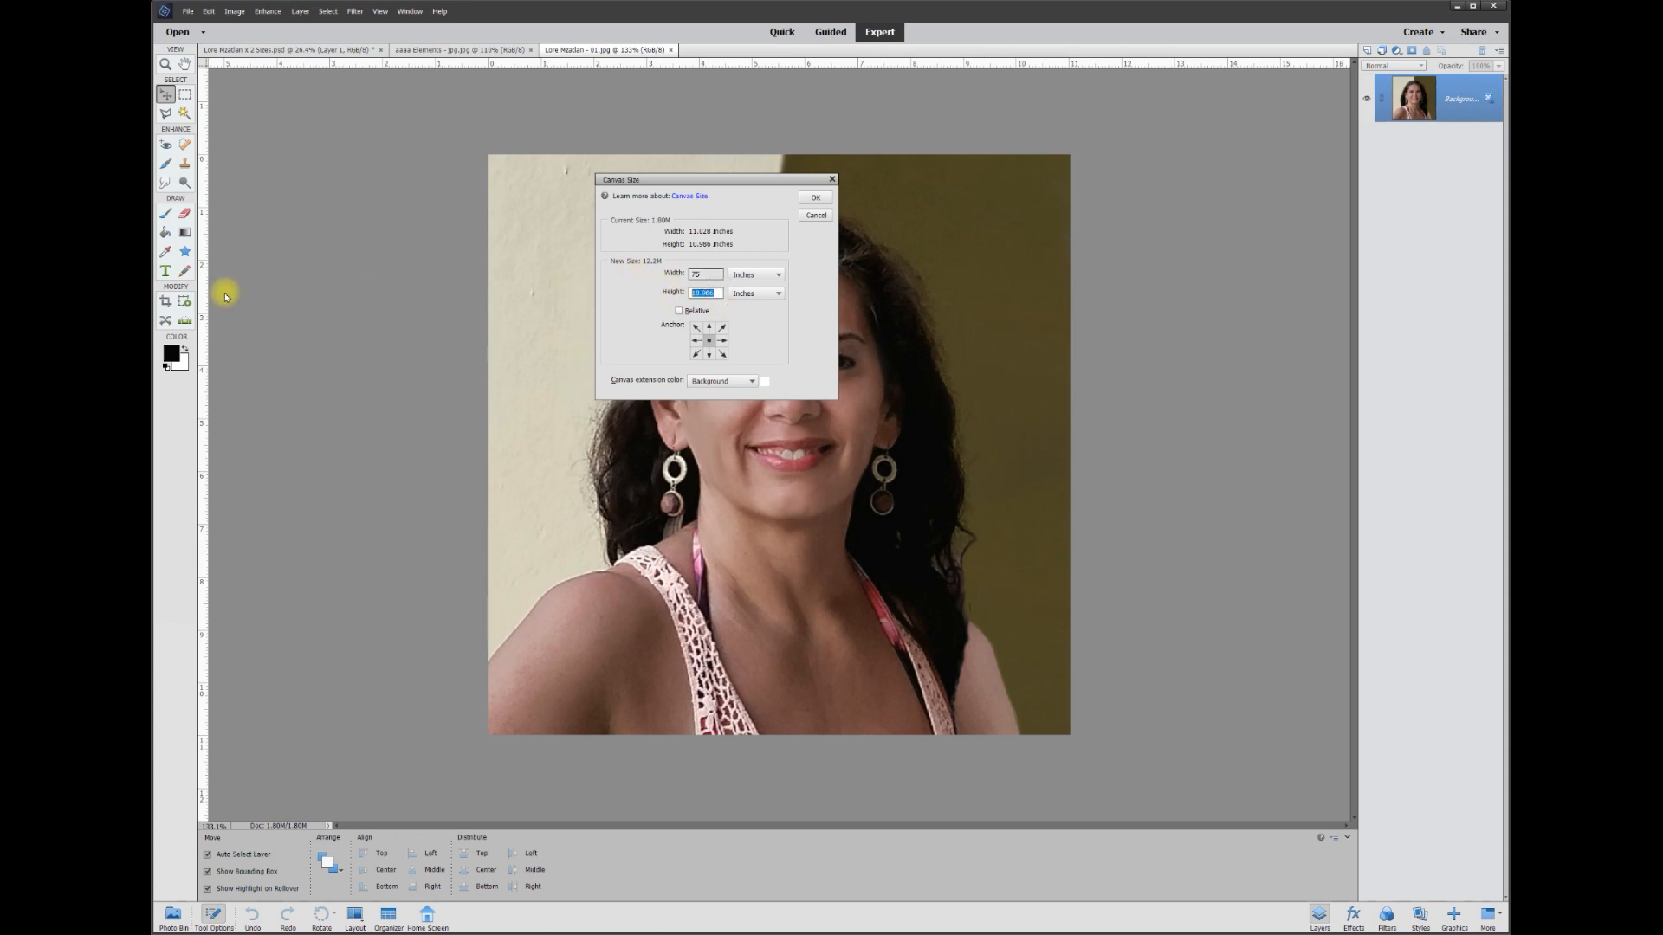
{"action": "left_click", "coordinate": [815, 199]}
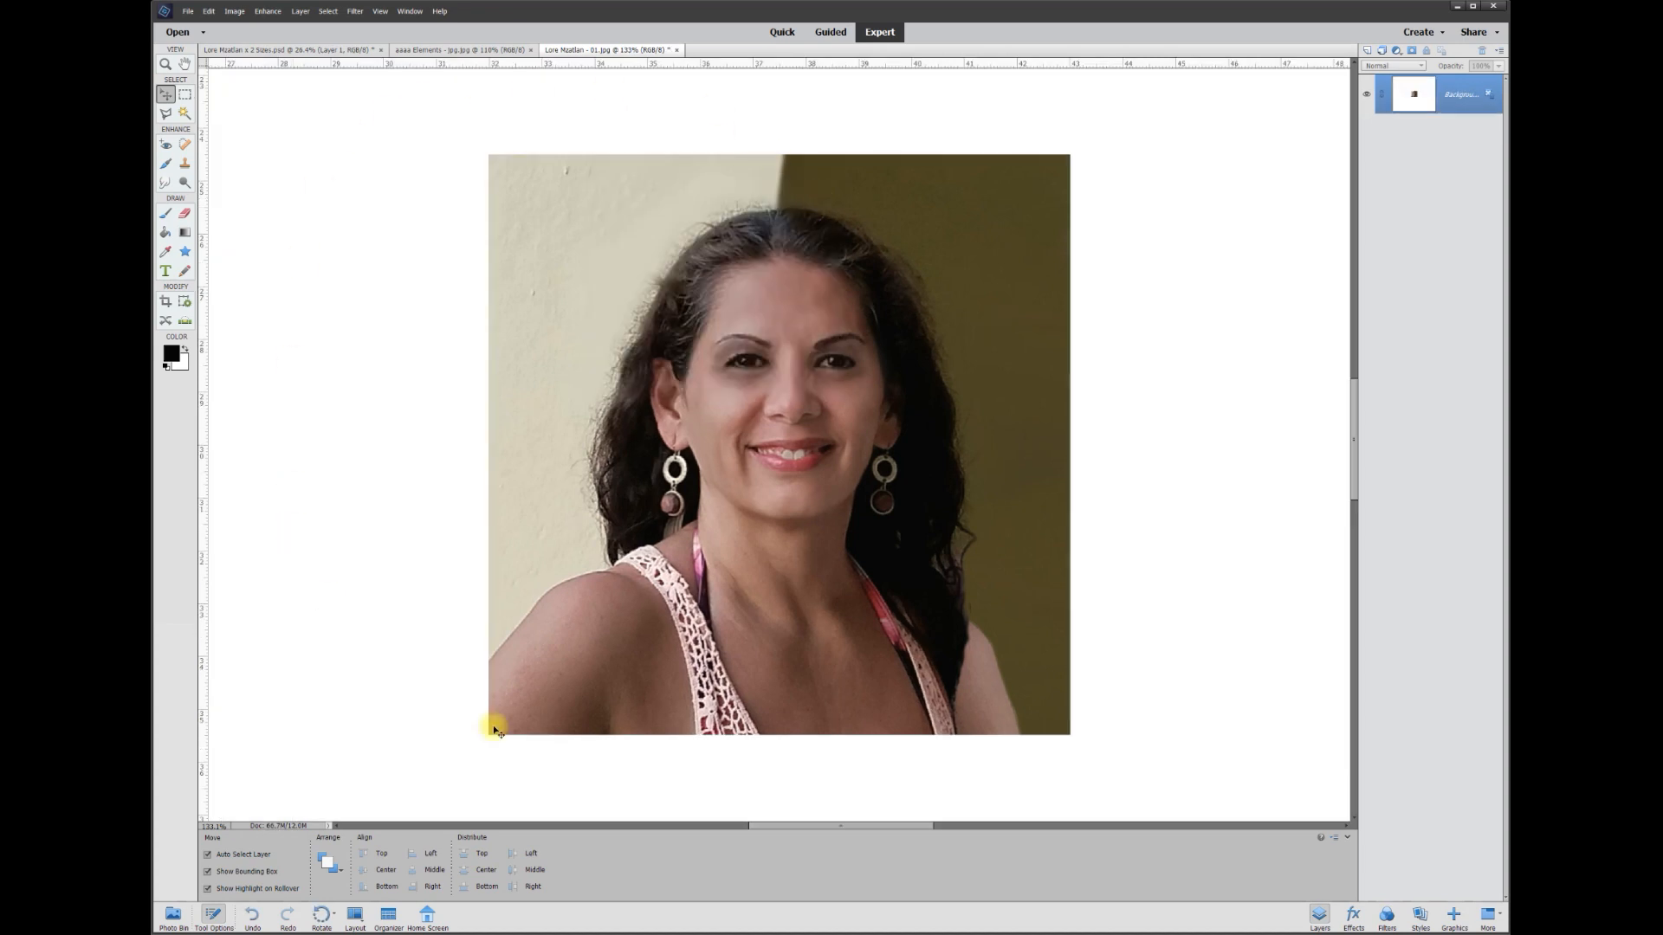
{"action": "scroll", "coordinate": [1113, 509], "scroll_direction": "down", "scroll_amount": 5}
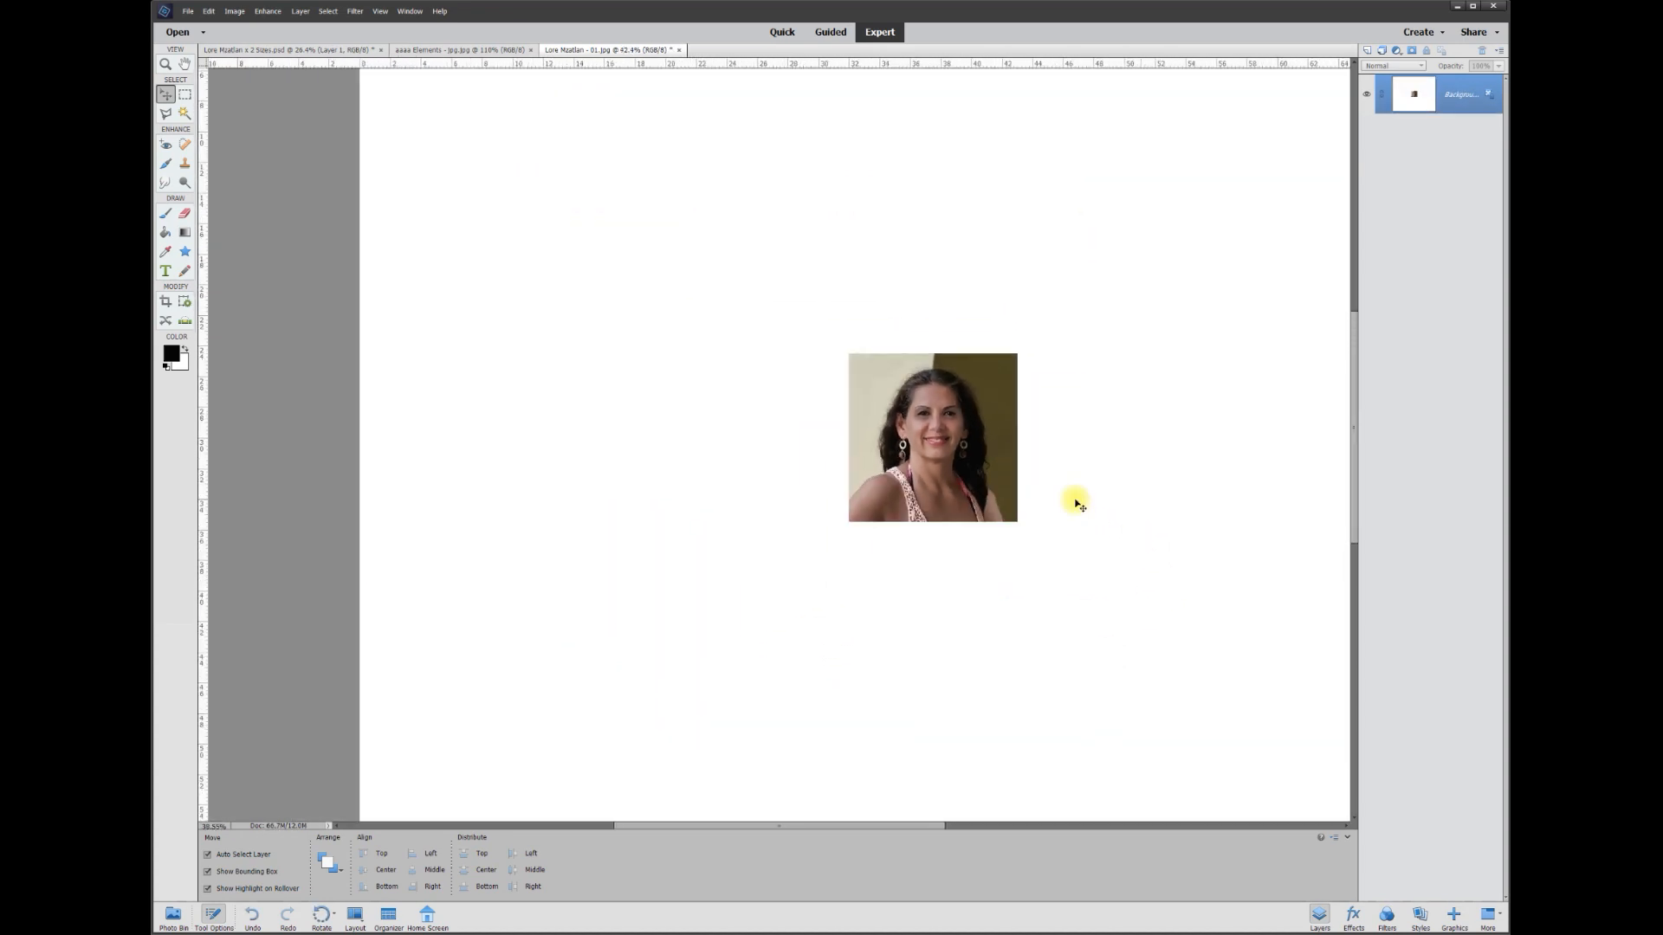
{"action": "scroll", "coordinate": [1069, 501], "scroll_direction": "down", "scroll_amount": 2}
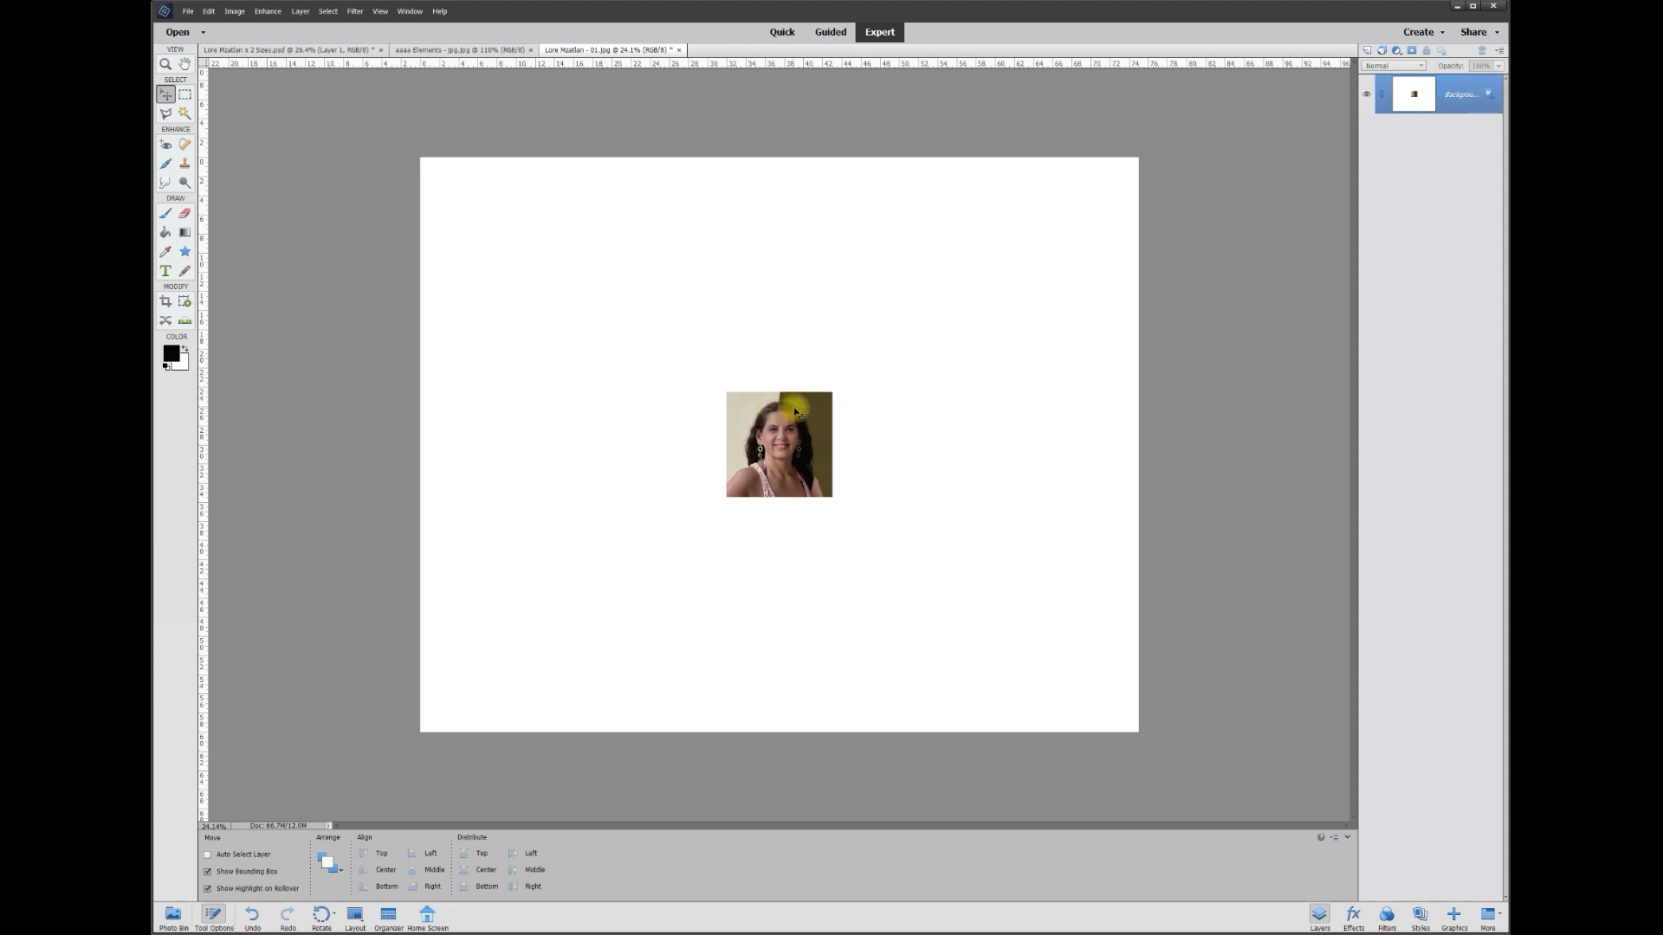
{"action": "key", "text": "ctrl+z"}
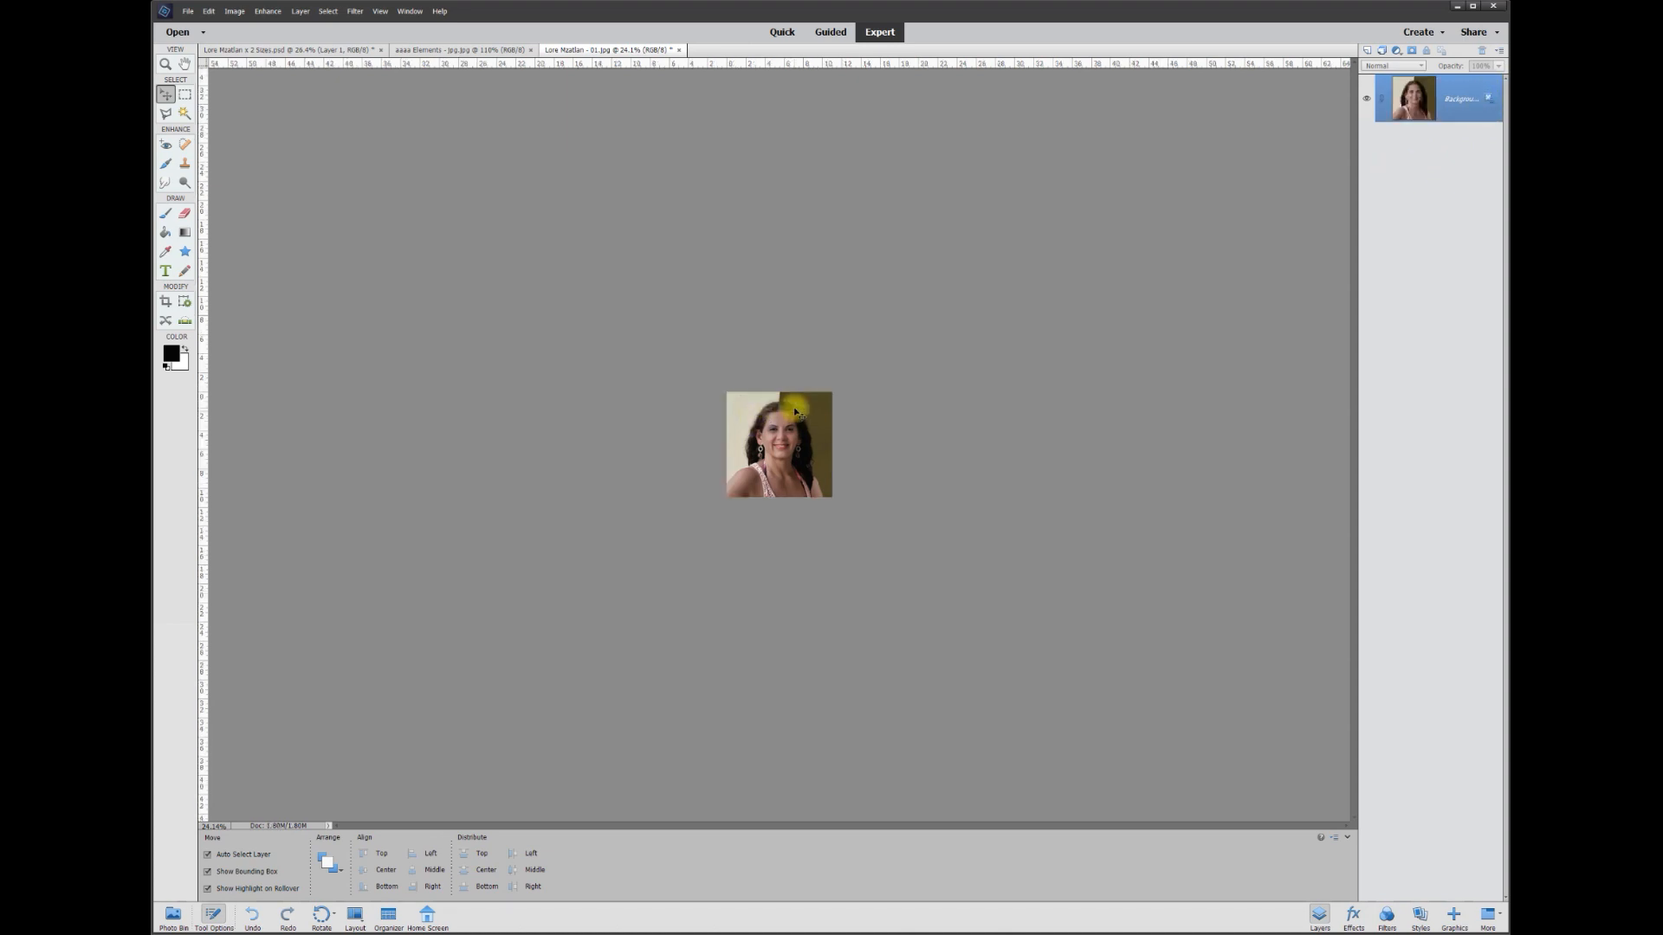
- Convert the portrait's locked background into a regular layer and set the canvas size to 75 × 60 inches
{"action": "left_click", "coordinate": [1489, 103]}
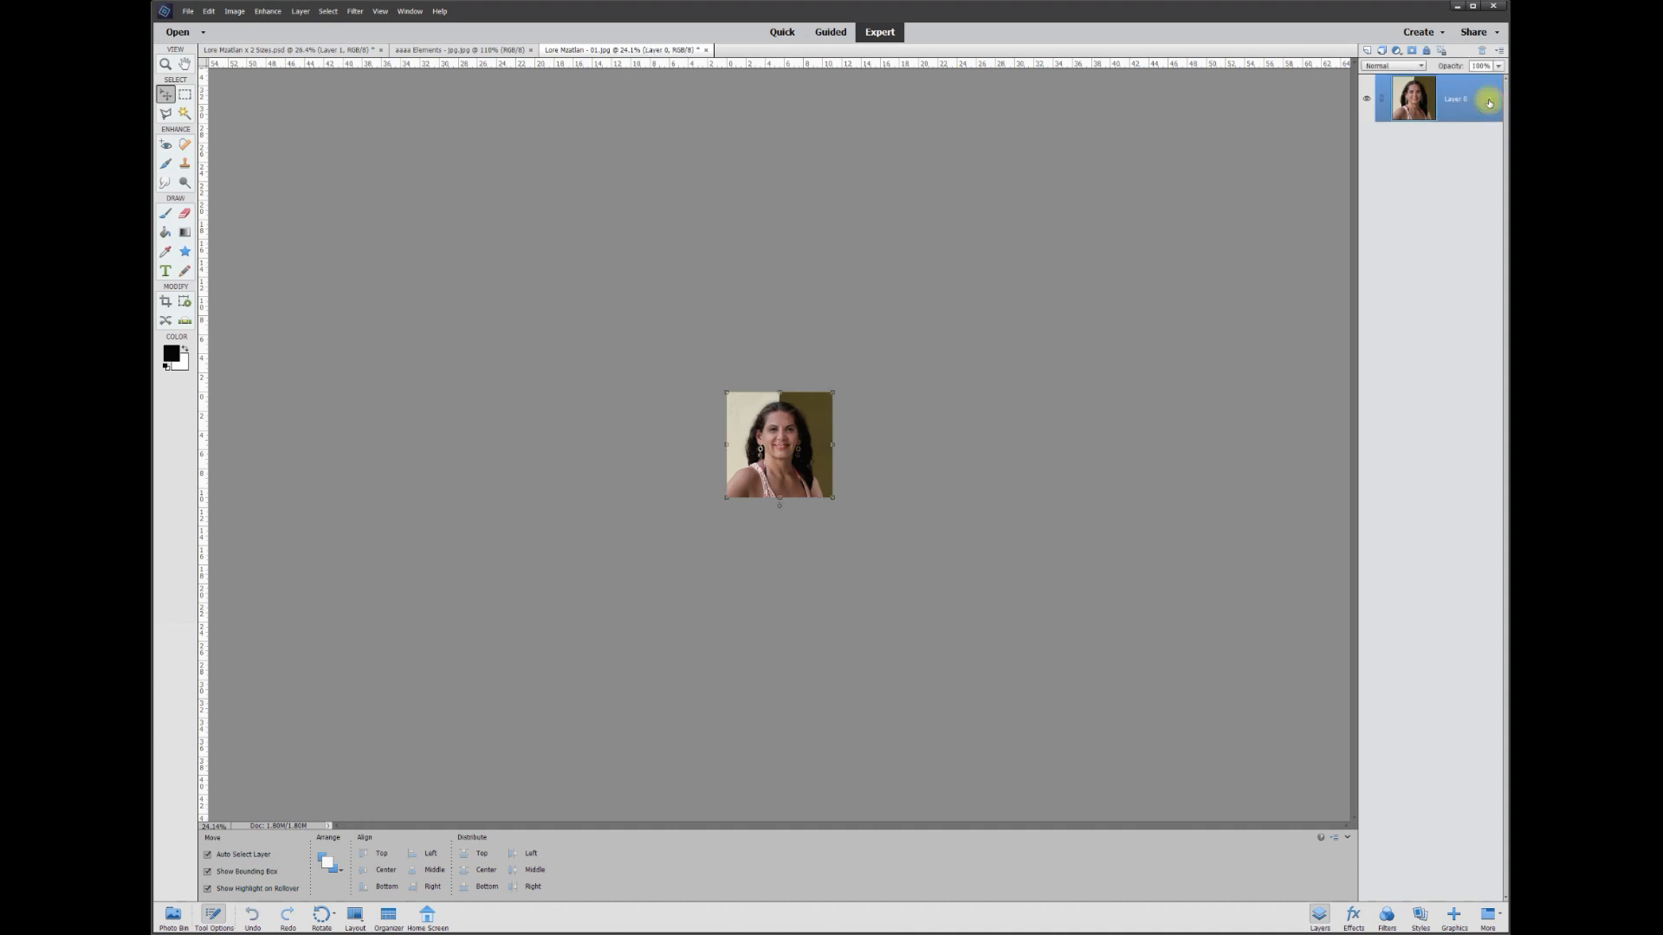
{"action": "left_click", "coordinate": [233, 11]}
{"action": "mouse_move", "coordinate": [239, 93]}
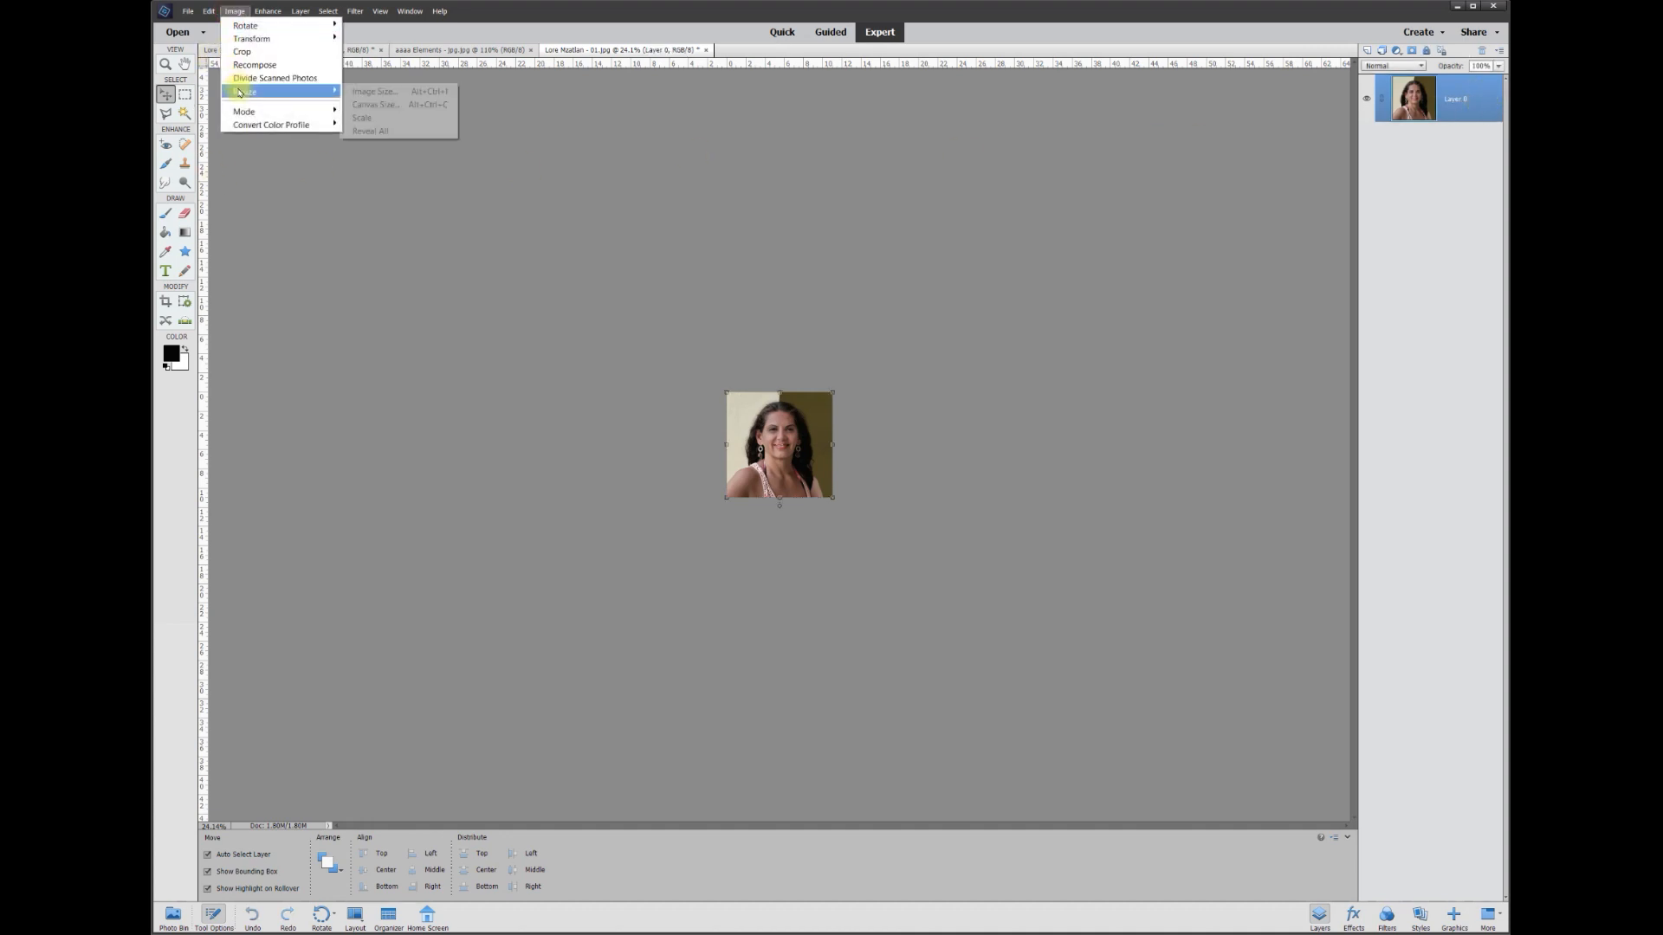
{"action": "left_click", "coordinate": [370, 104]}
{"action": "left_click_drag", "start_coordinate": [717, 273], "coordinate": [580, 275]}
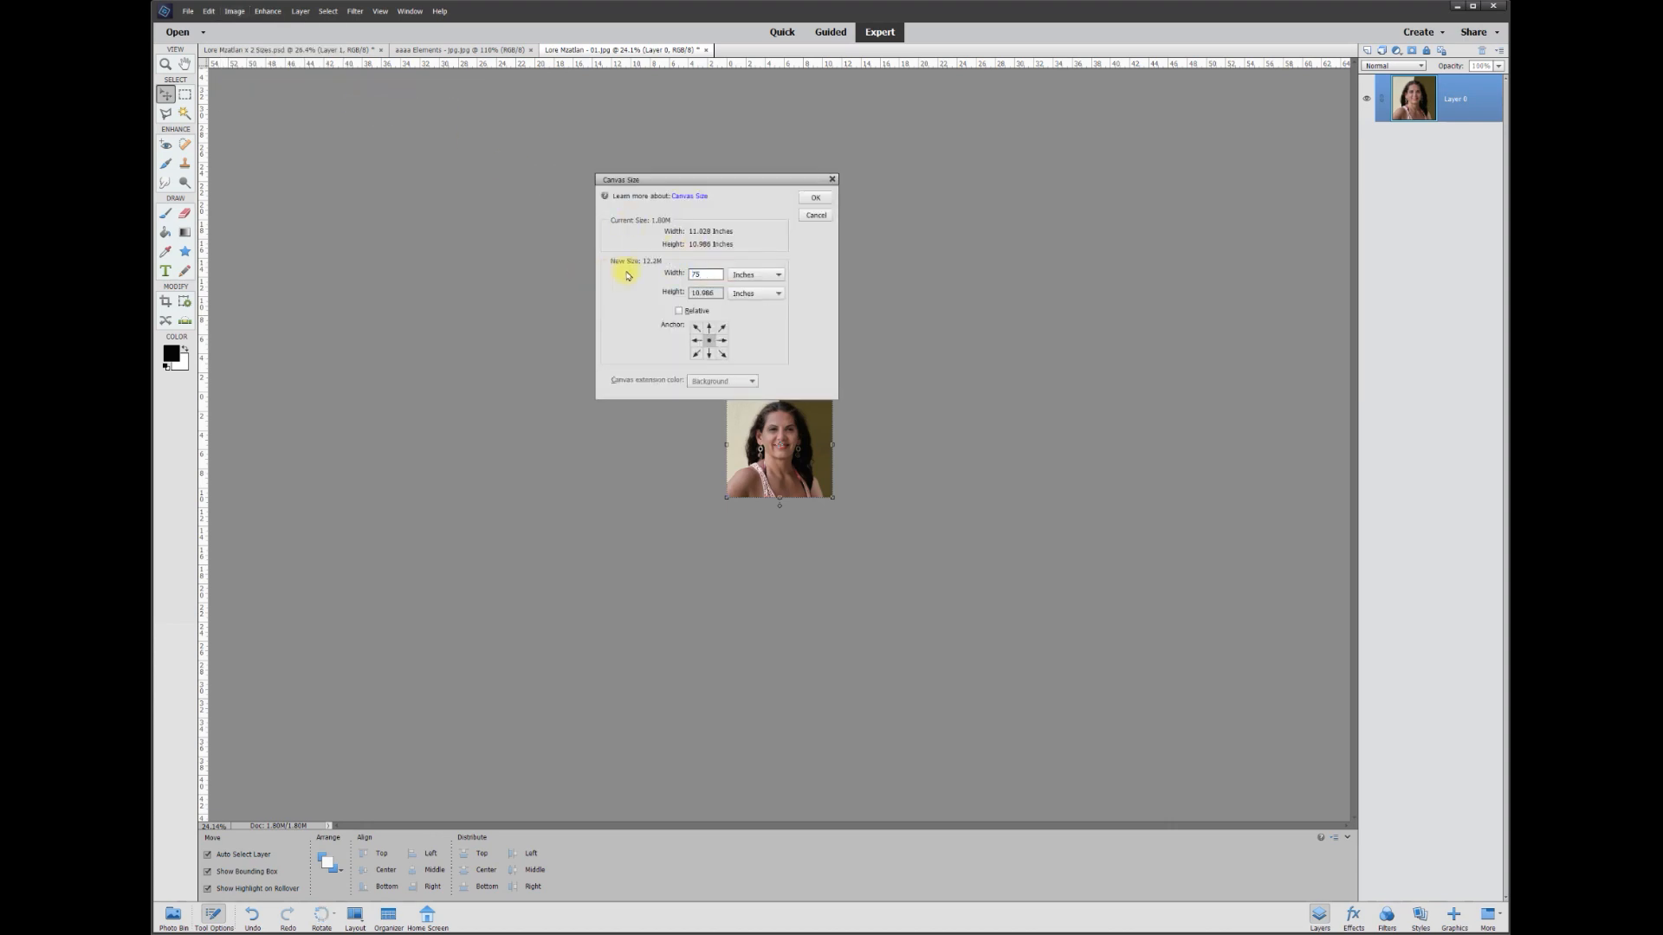
{"action": "left_click_drag", "start_coordinate": [717, 292], "coordinate": [293, 290]}
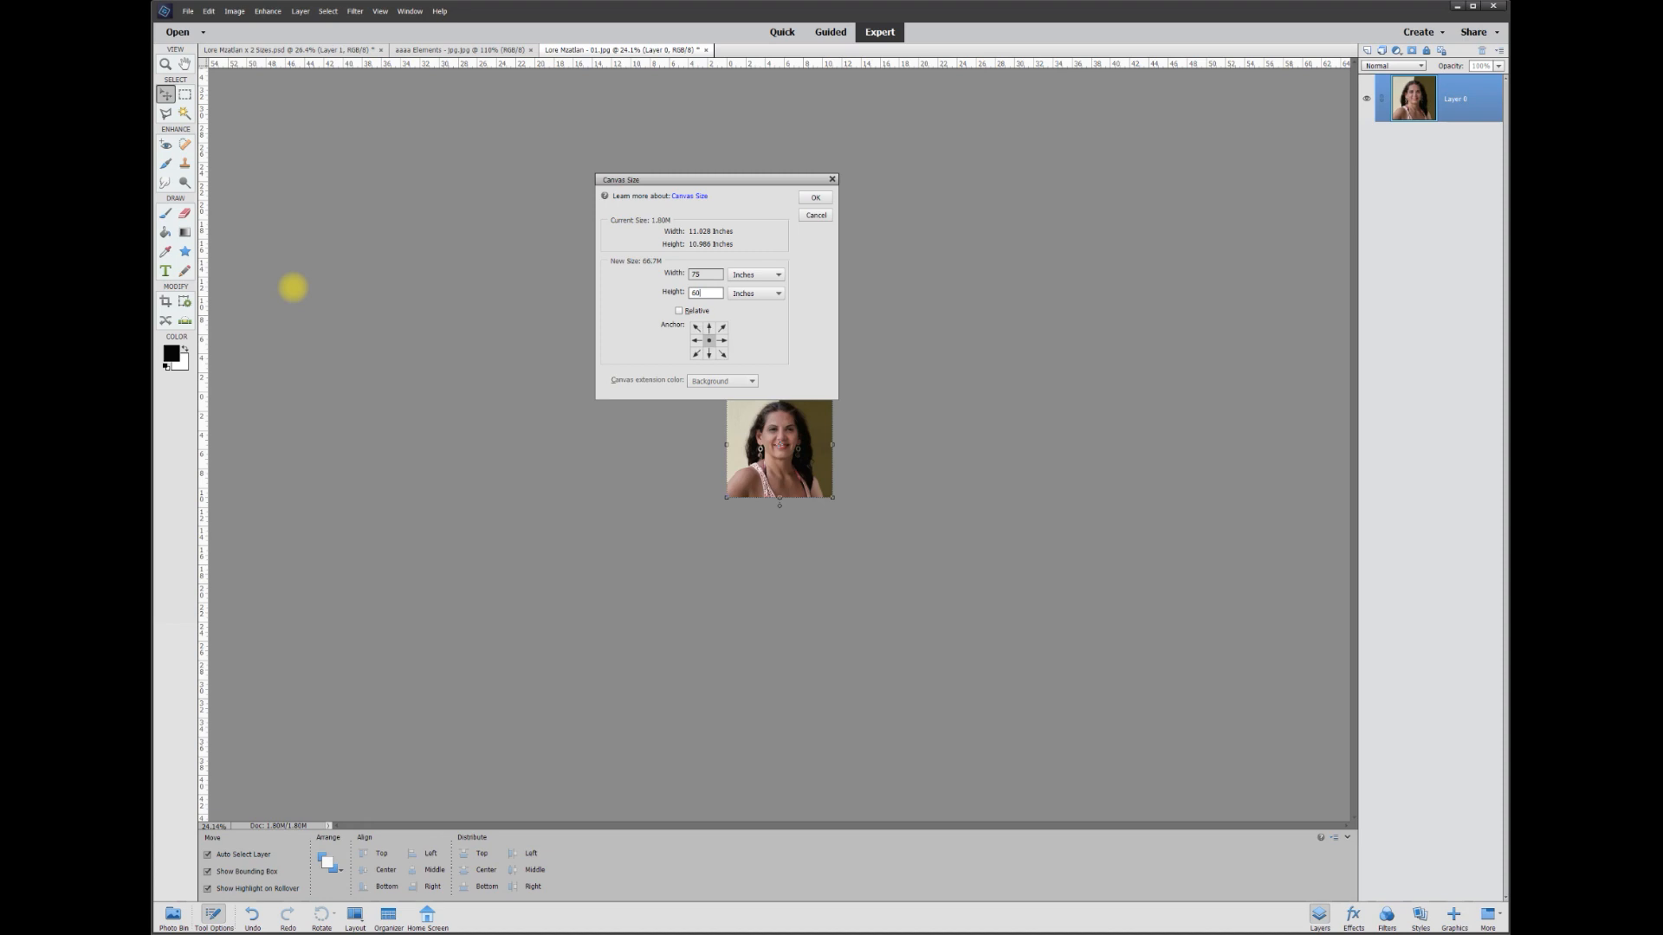
{"action": "left_click", "coordinate": [827, 198]}
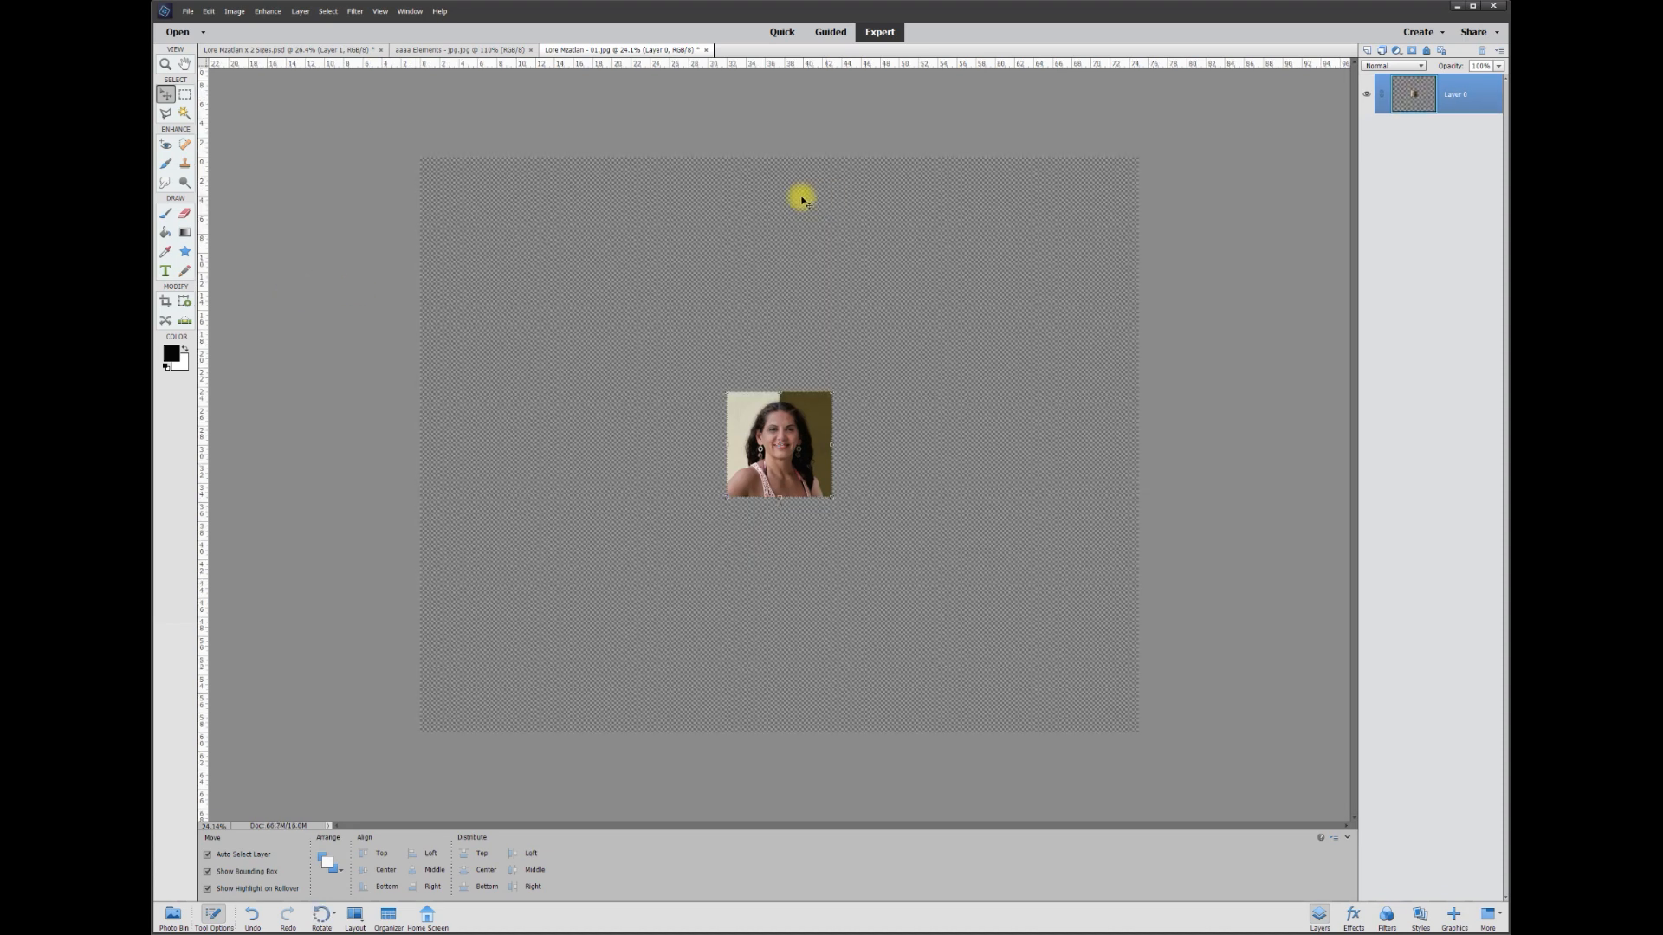
- Move the small portrait beside the canvas's left edge, at about mid-height
{"action": "scroll", "coordinate": [1028, 226], "scroll_direction": "up", "scroll_amount": 1}
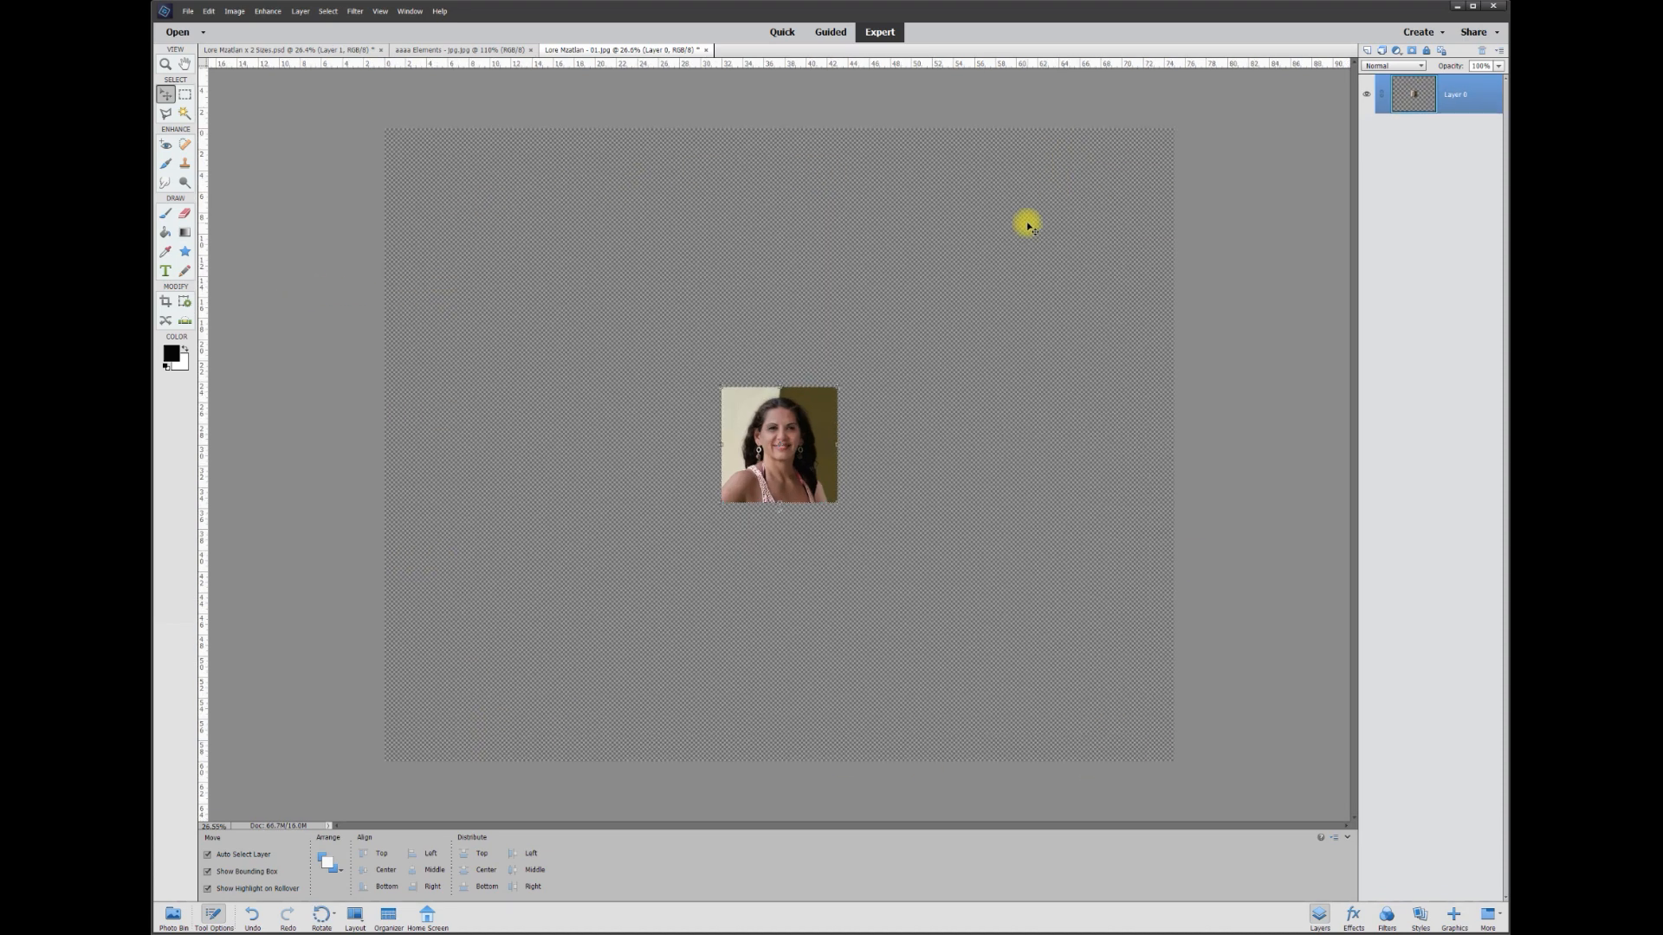
{"action": "left_click_drag", "start_coordinate": [787, 438], "coordinate": [472, 163]}
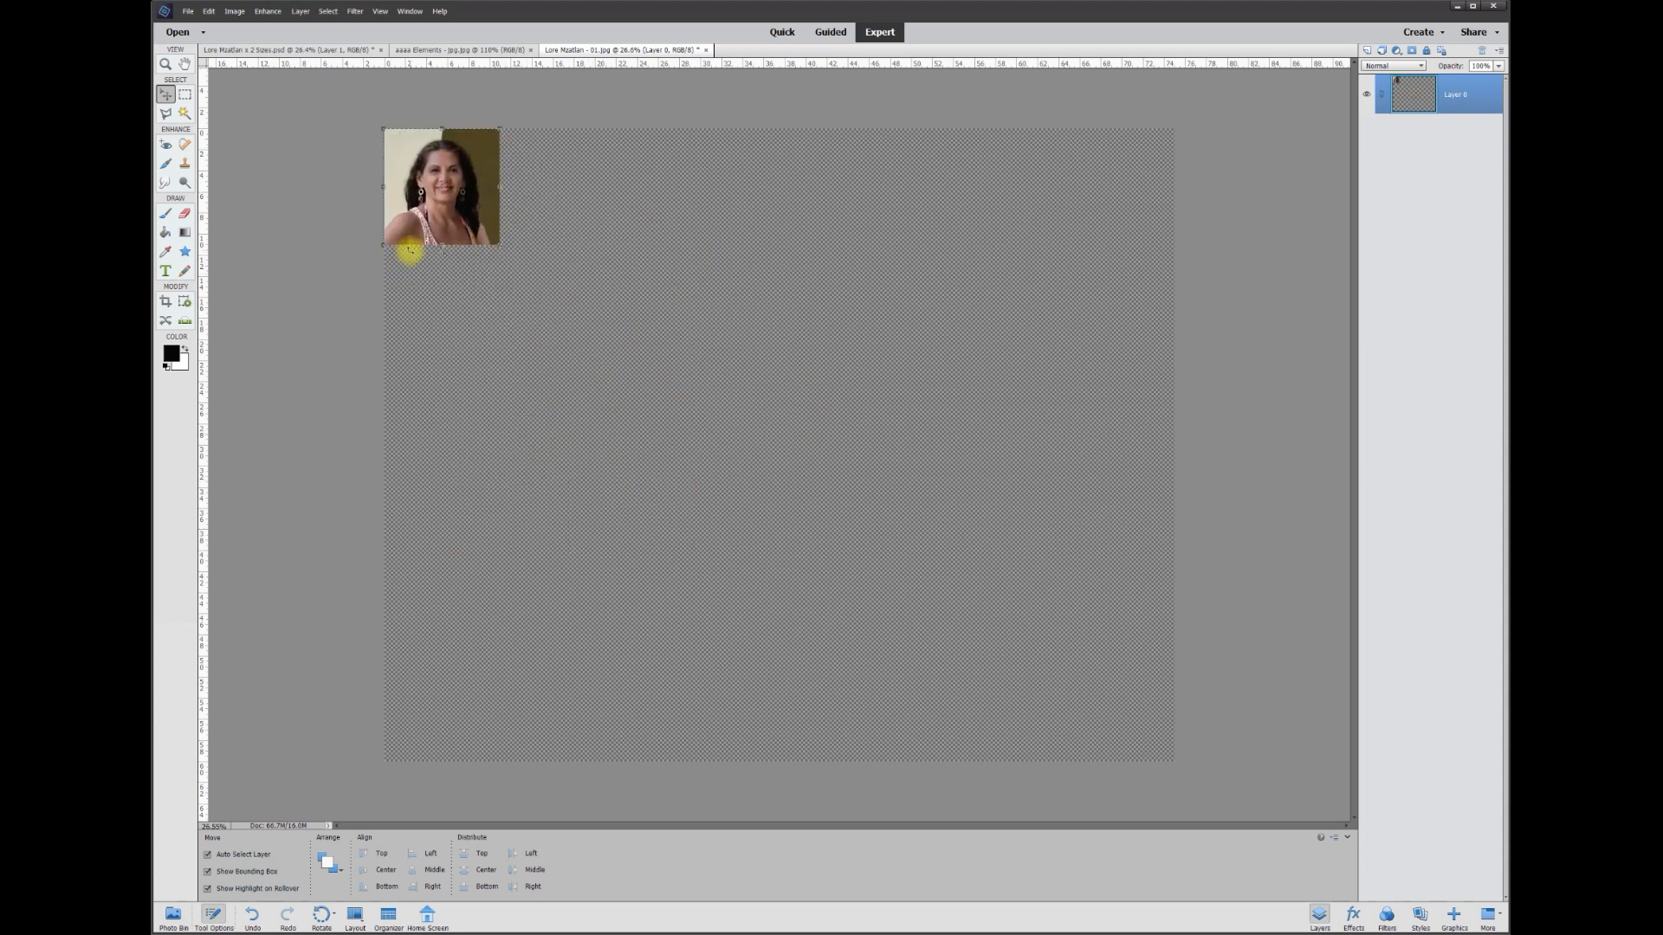
{"action": "left_click_drag", "start_coordinate": [468, 226], "coordinate": [475, 443]}
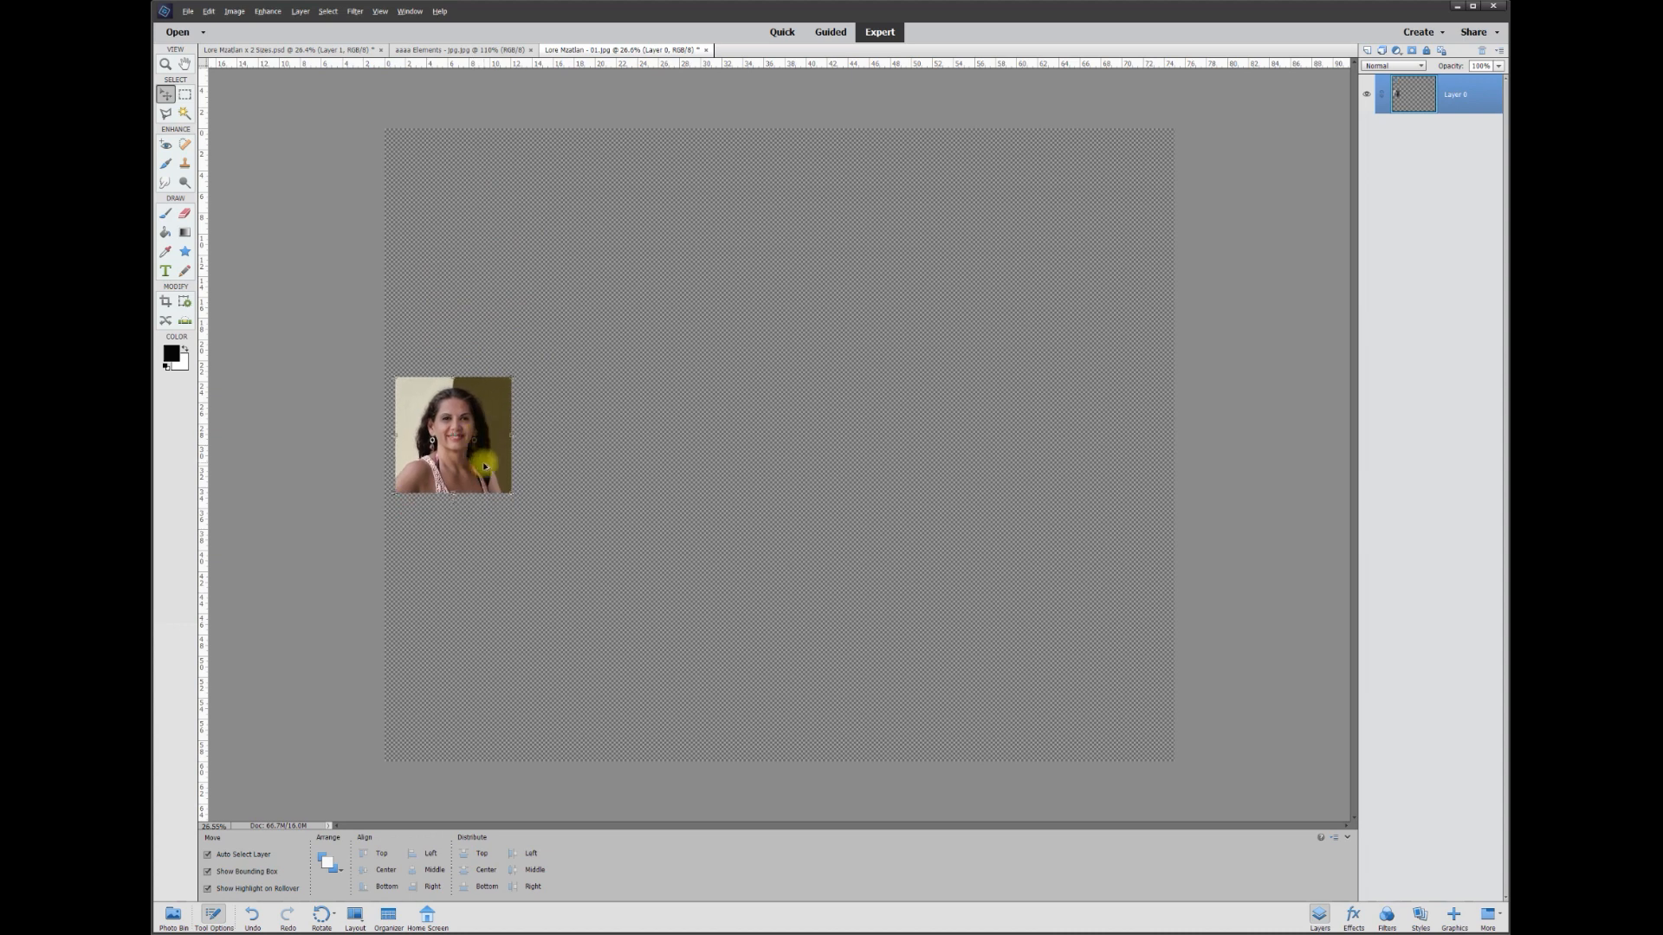
- Duplicate the small portrait and scale the copy to about 533% so it fills the canvas to its right
{"action": "left_click_drag", "start_coordinate": [485, 466], "coordinate": [604, 725]}
{"action": "left_click_drag", "start_coordinate": [637, 635], "coordinate": [1195, 192]}
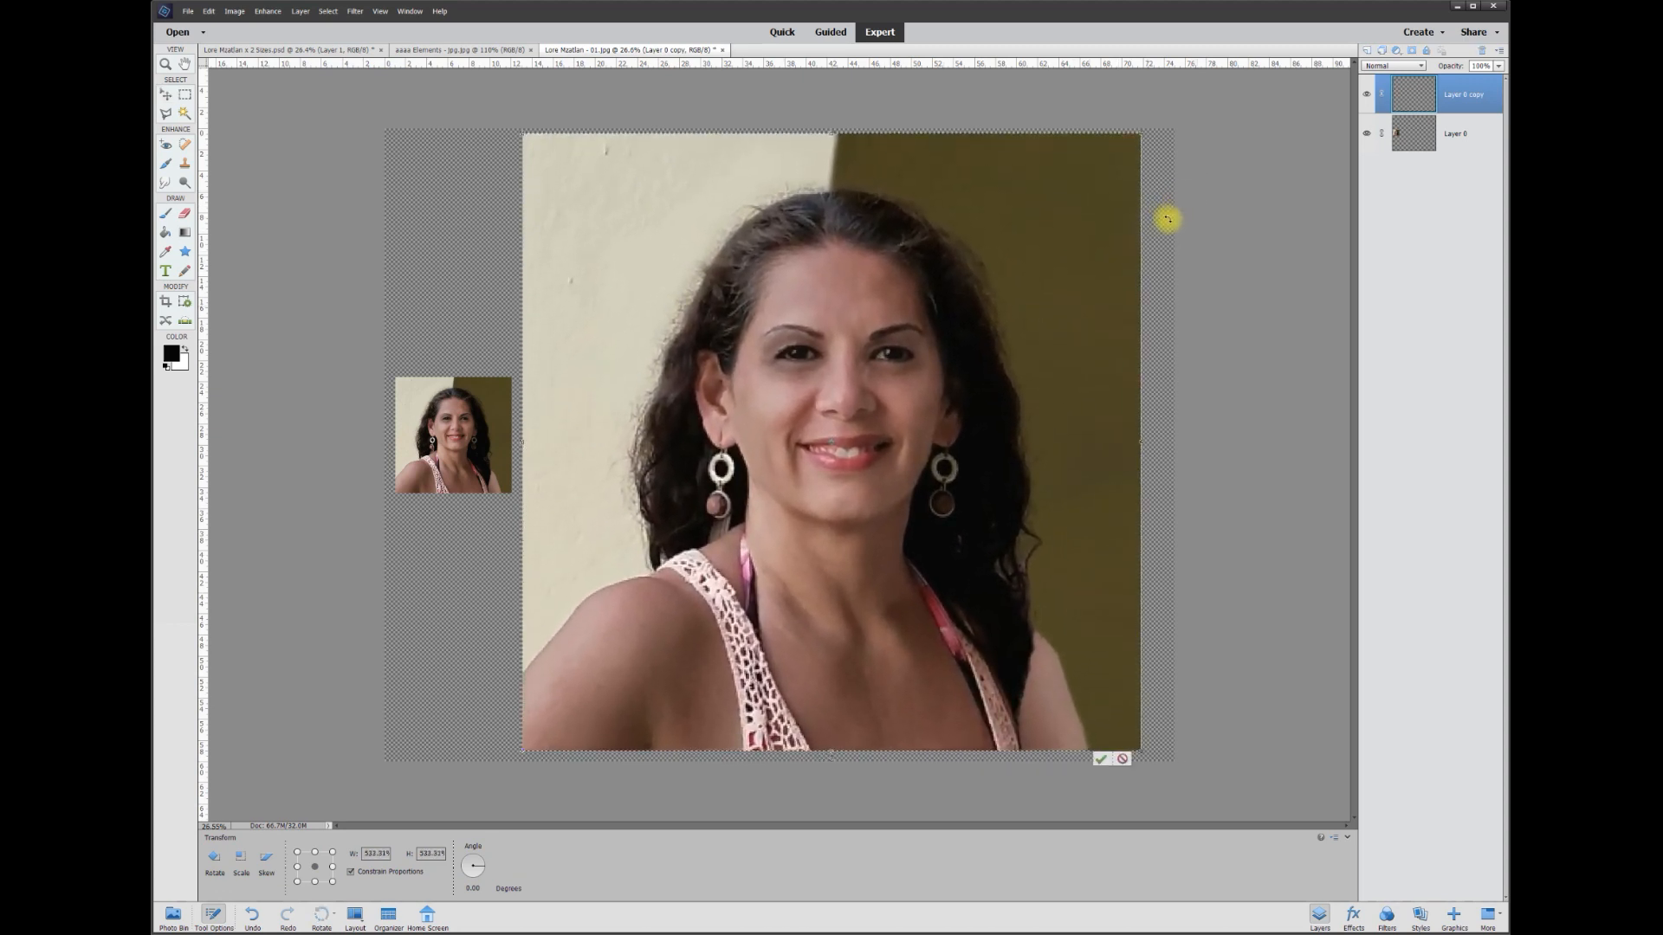
{"action": "left_click", "coordinate": [1099, 761]}
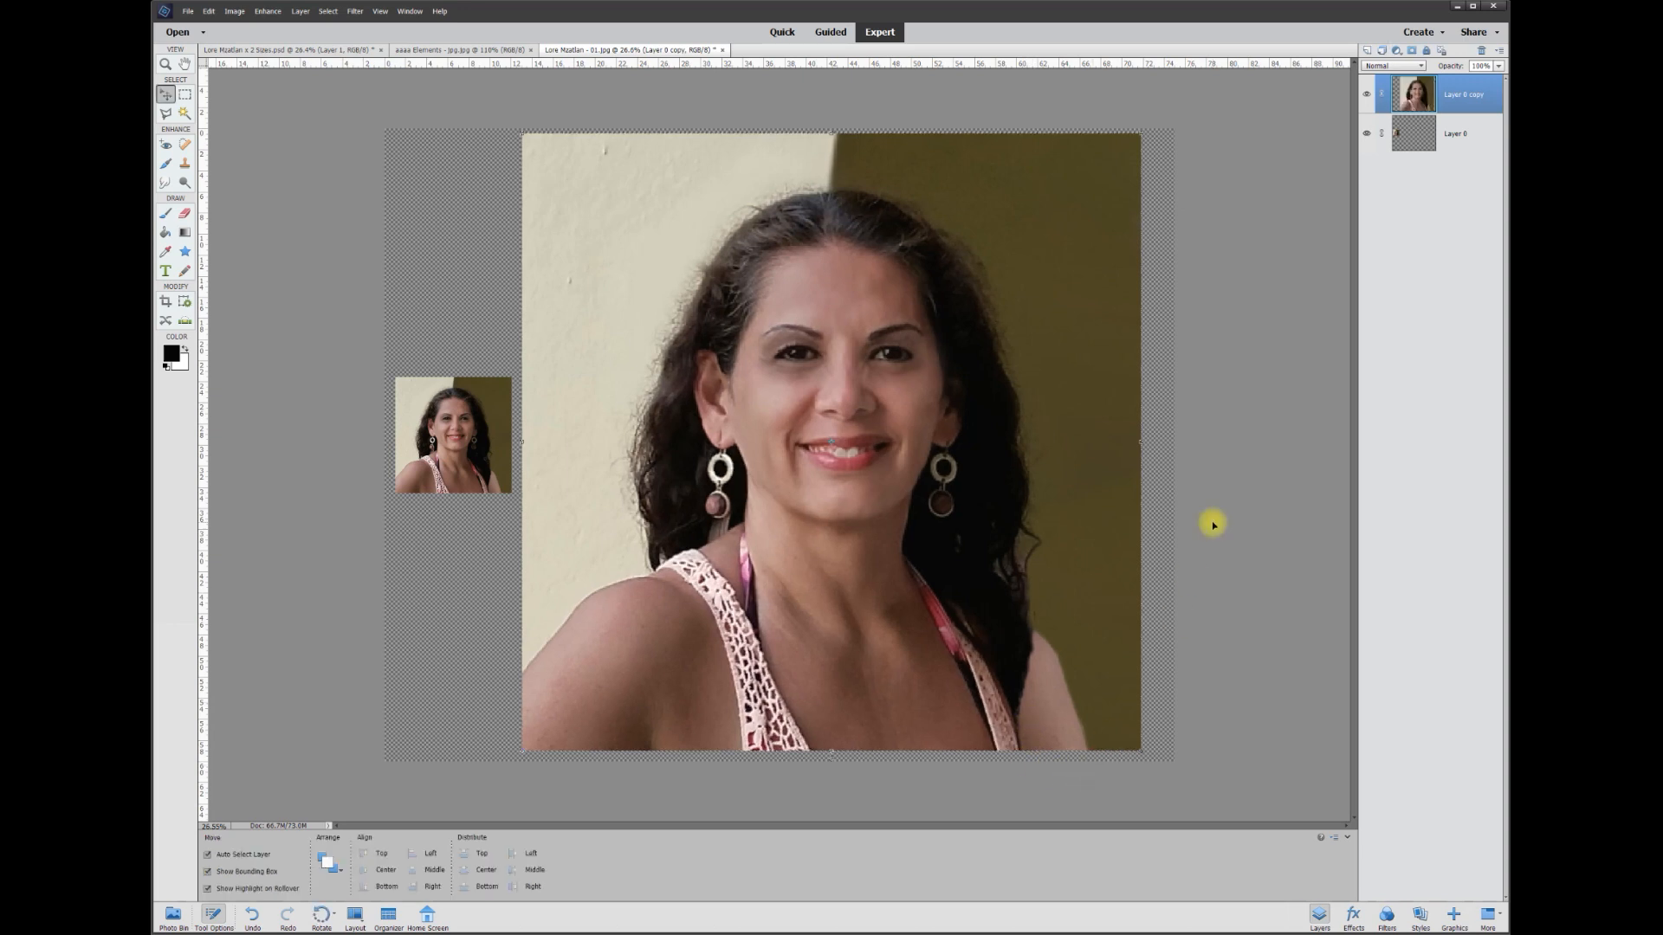
- Add a new blank layer and place it beneath both portrait layers
{"action": "left_click", "coordinate": [1373, 175]}
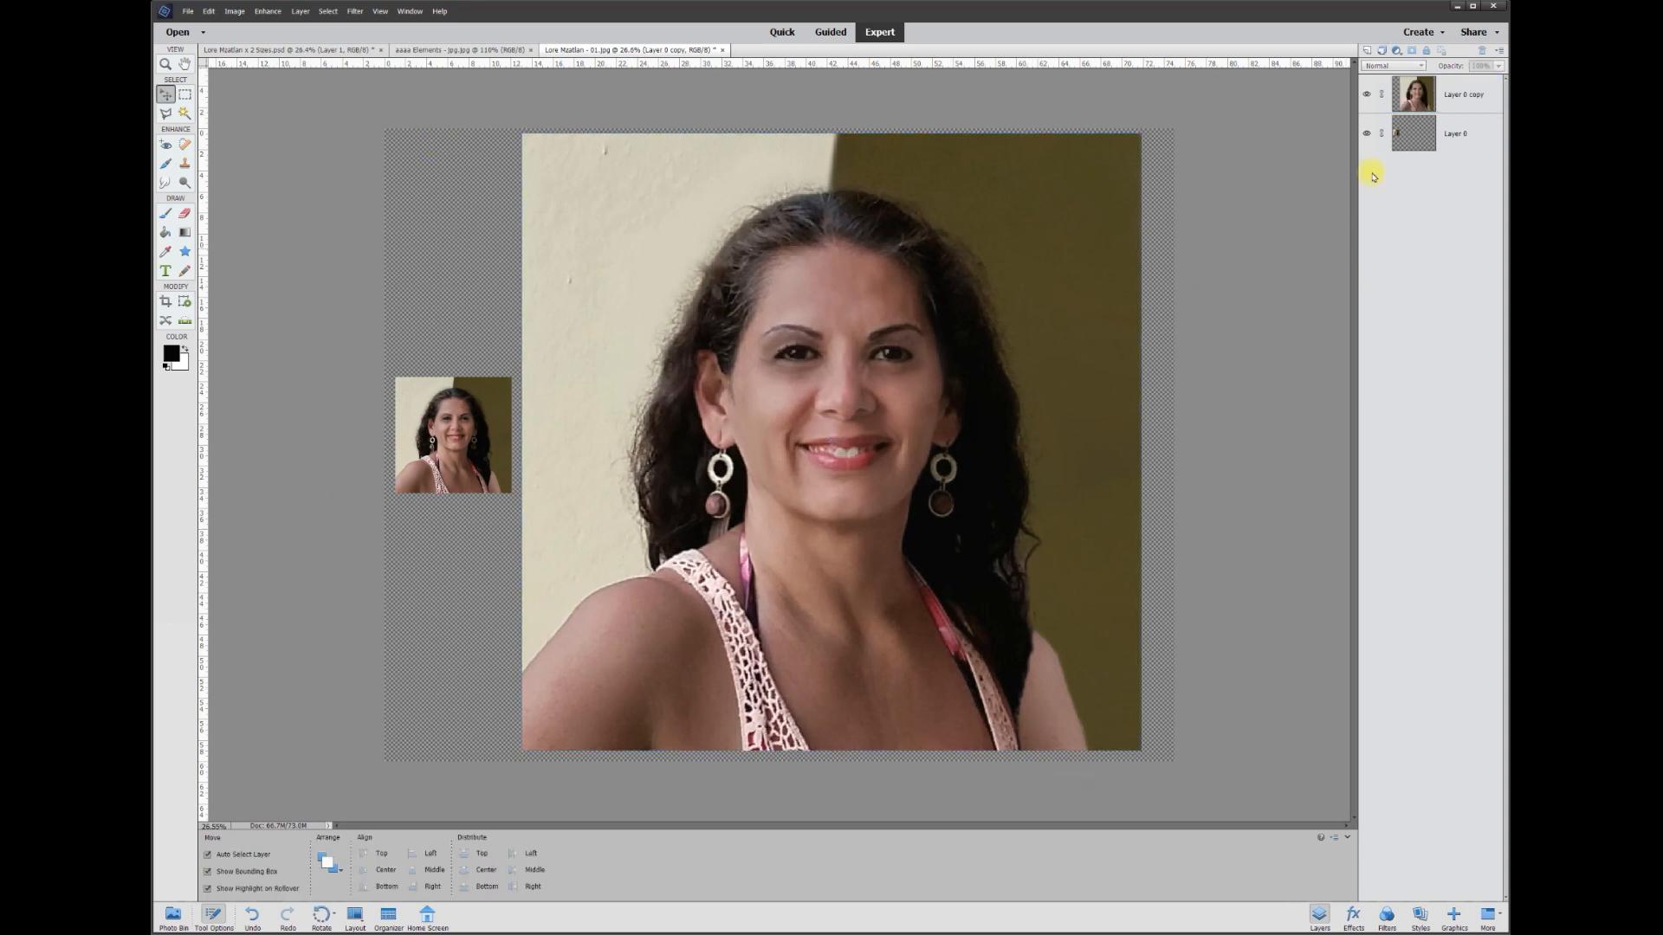
{"action": "left_click", "coordinate": [1368, 51]}
{"action": "left_click_drag", "start_coordinate": [1447, 93], "coordinate": [1470, 211]}
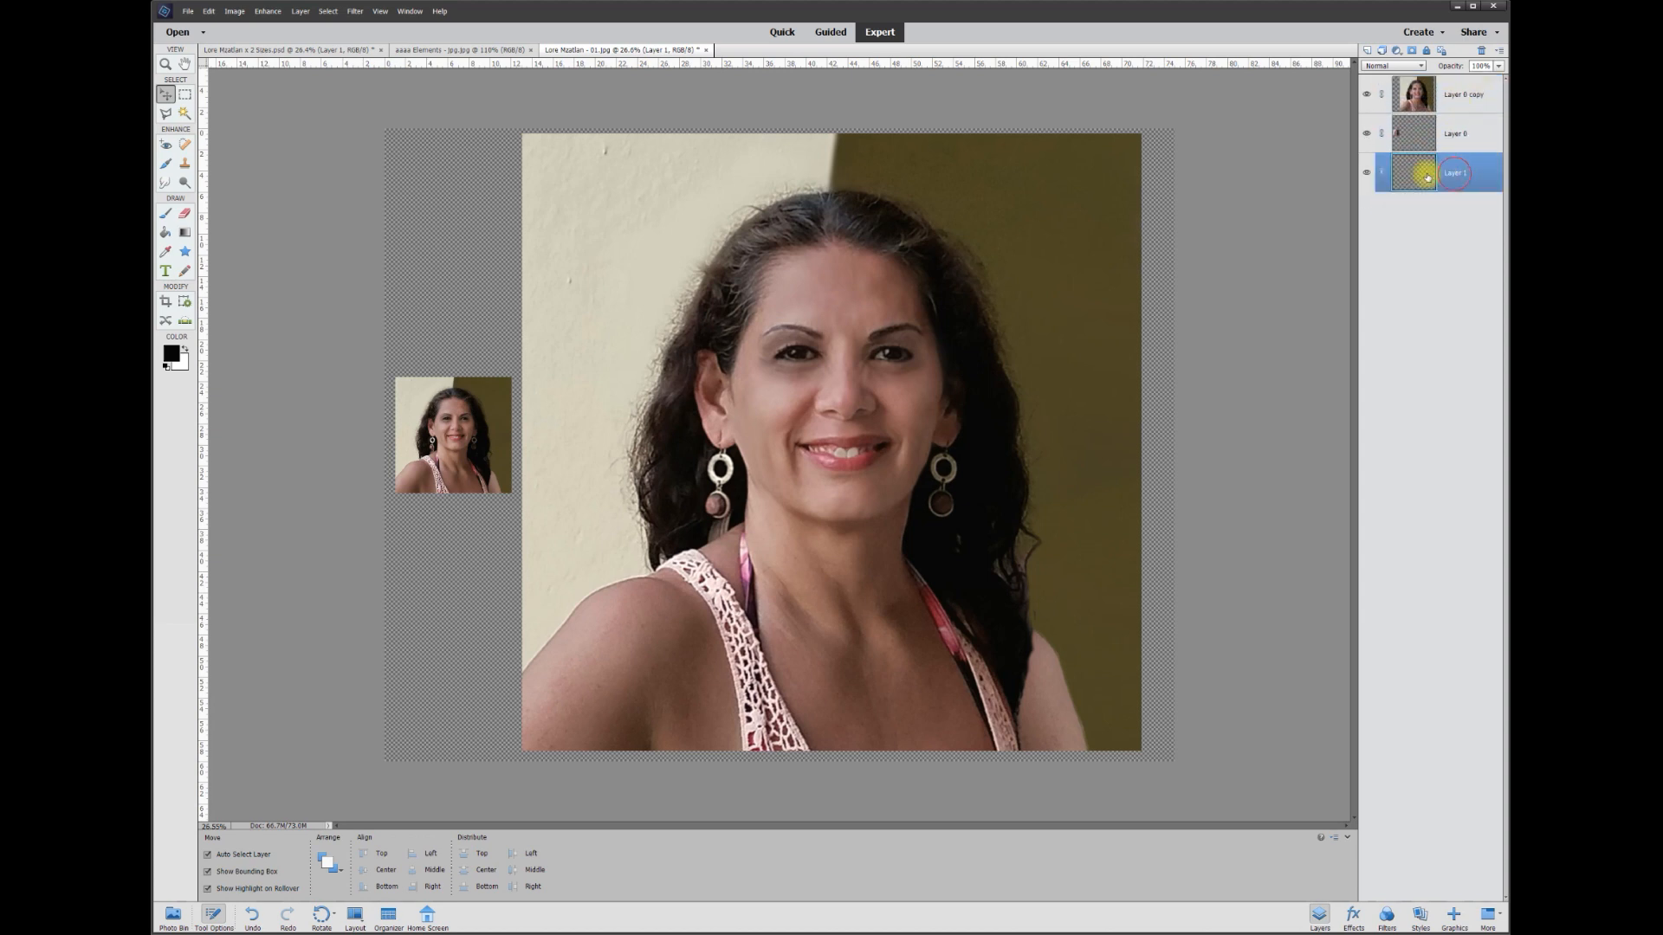
- Set the foreground color to black and fill the blank bottom layer with the Paint Bucket
{"action": "left_click", "coordinate": [170, 354]}
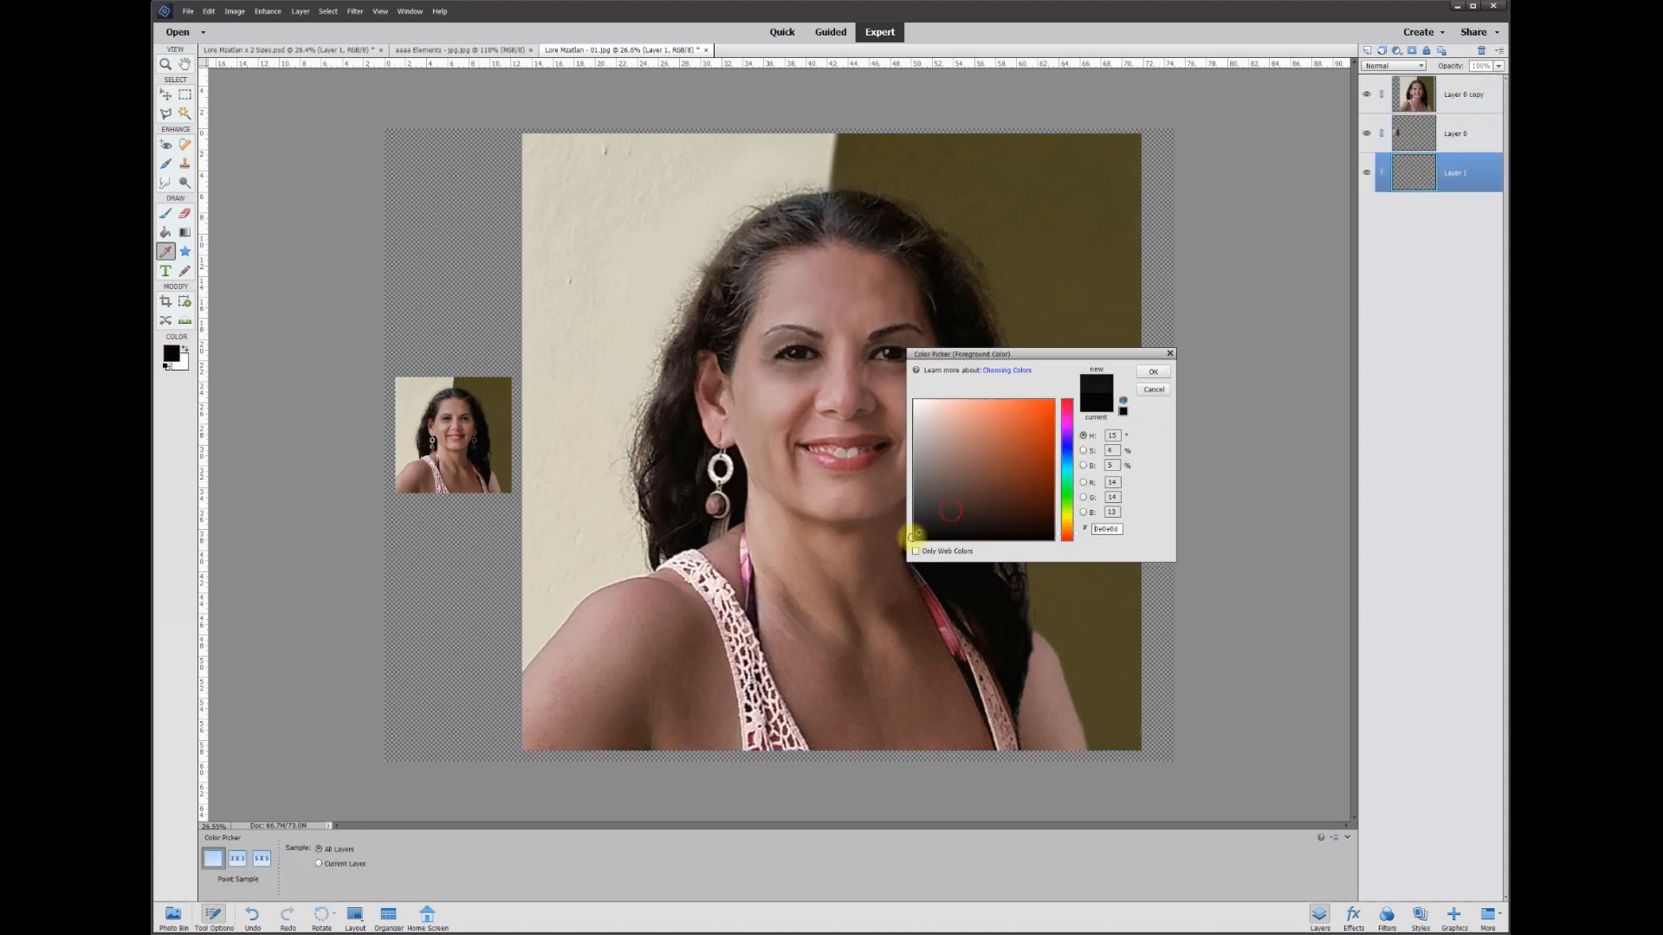
{"action": "left_click", "coordinate": [1153, 371]}
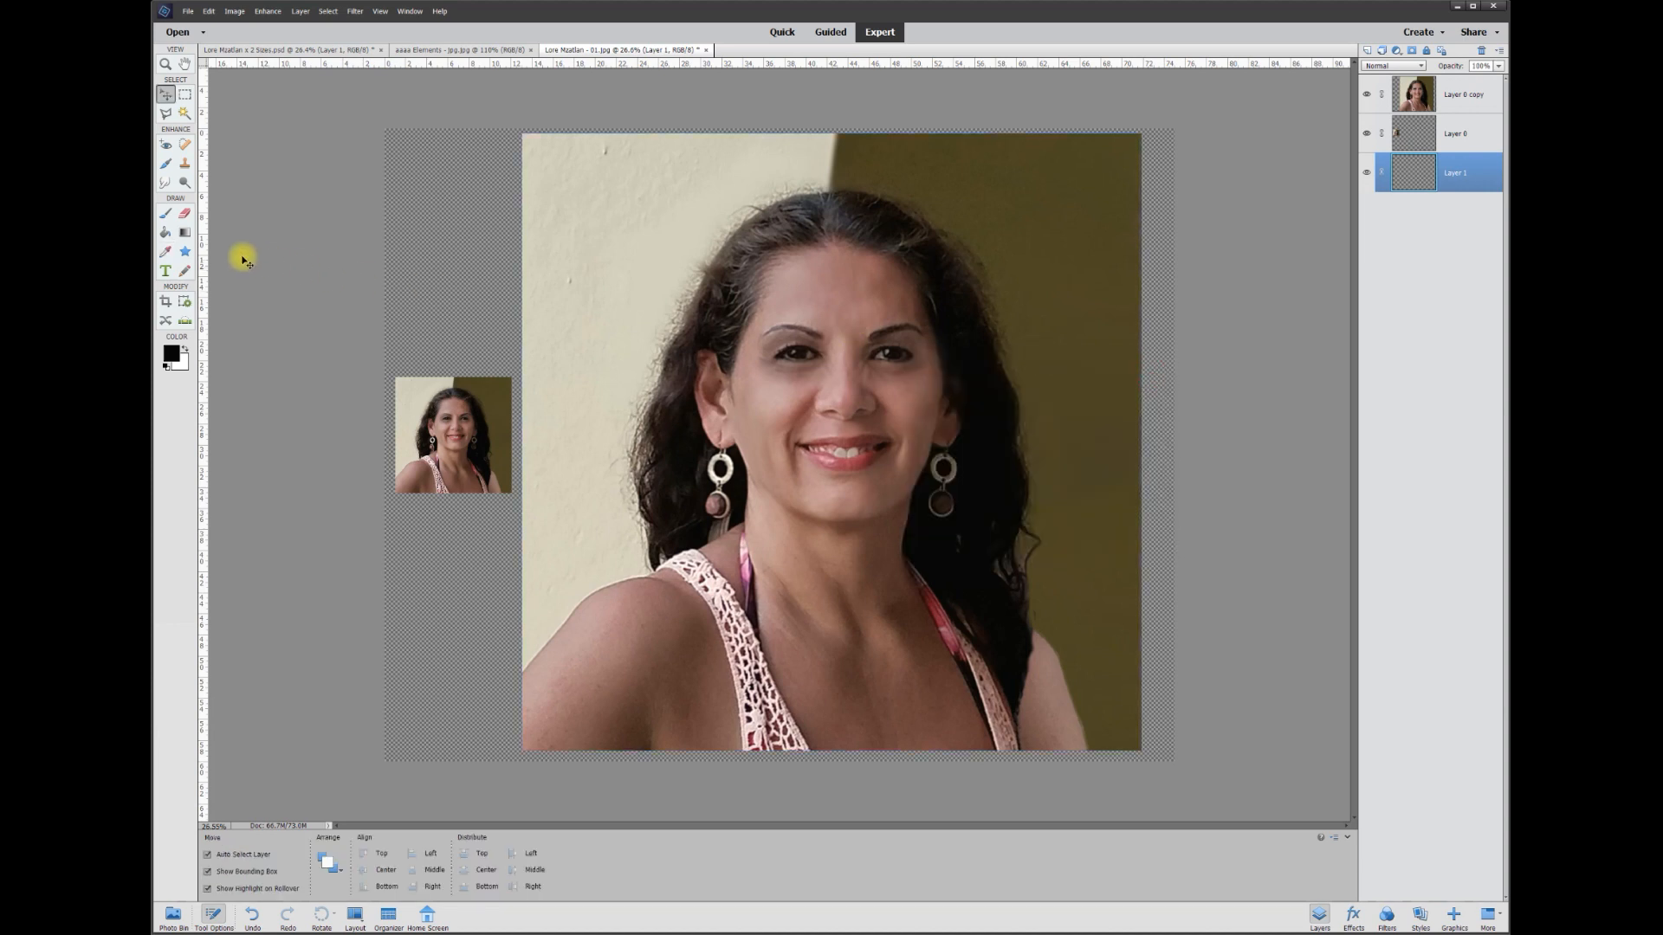
{"action": "left_click", "coordinate": [173, 233]}
{"action": "left_click", "coordinate": [419, 268]}
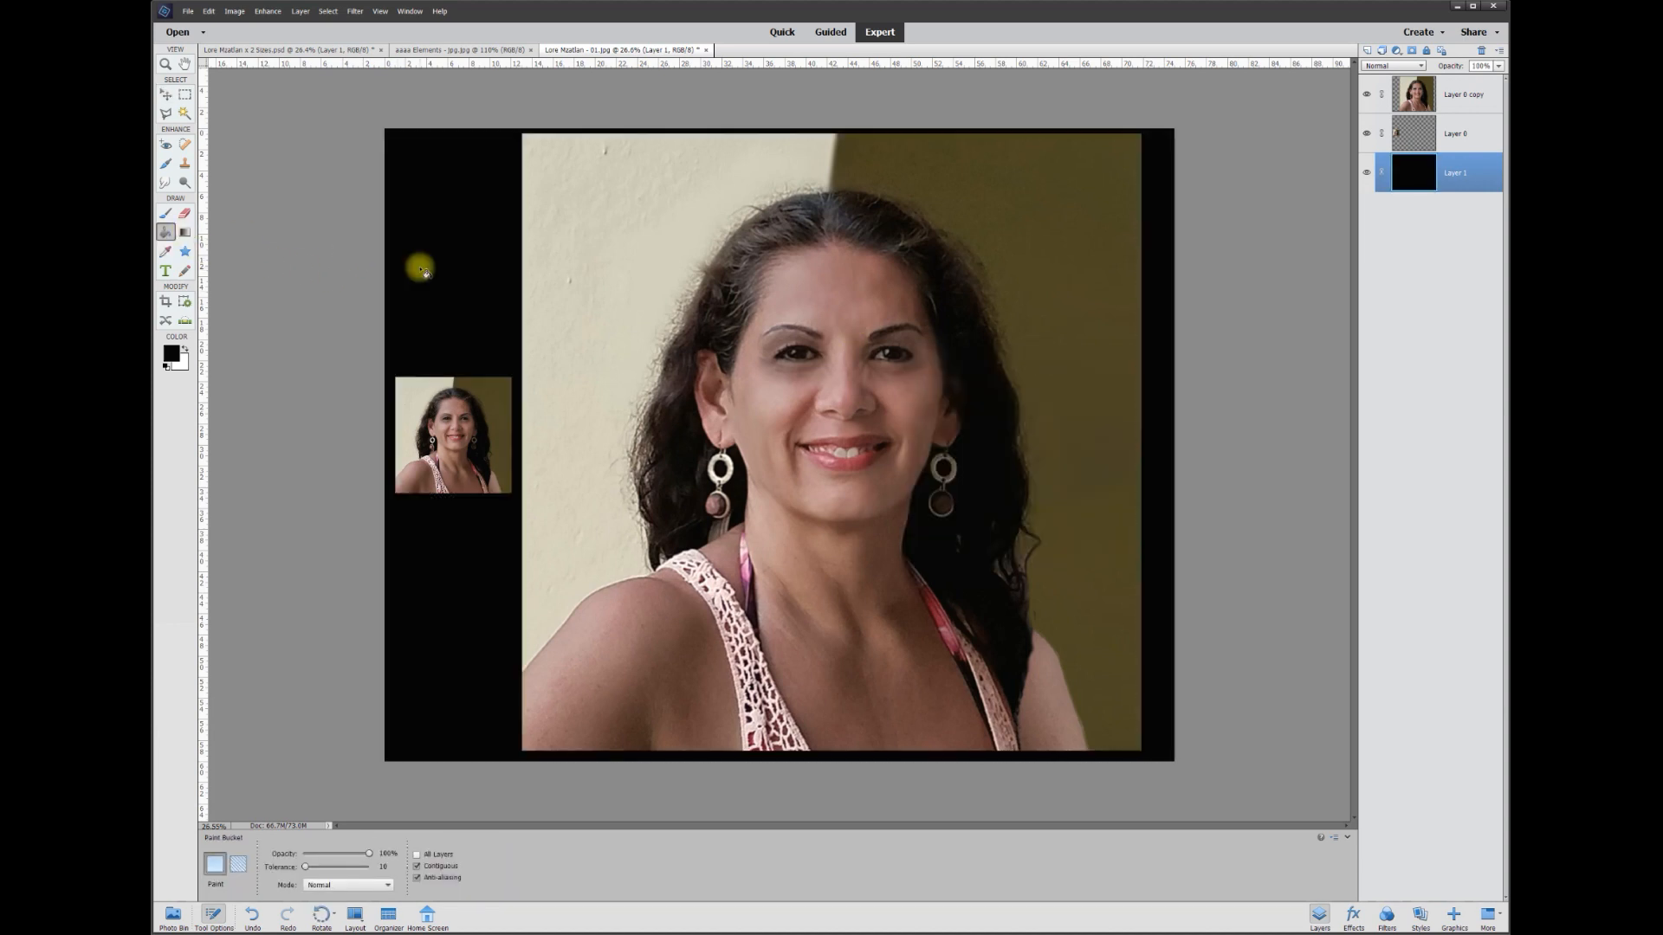
- Scale the small portrait down proportionally to about 7 inches wide with the Move tool
{"action": "left_click", "coordinate": [166, 95]}
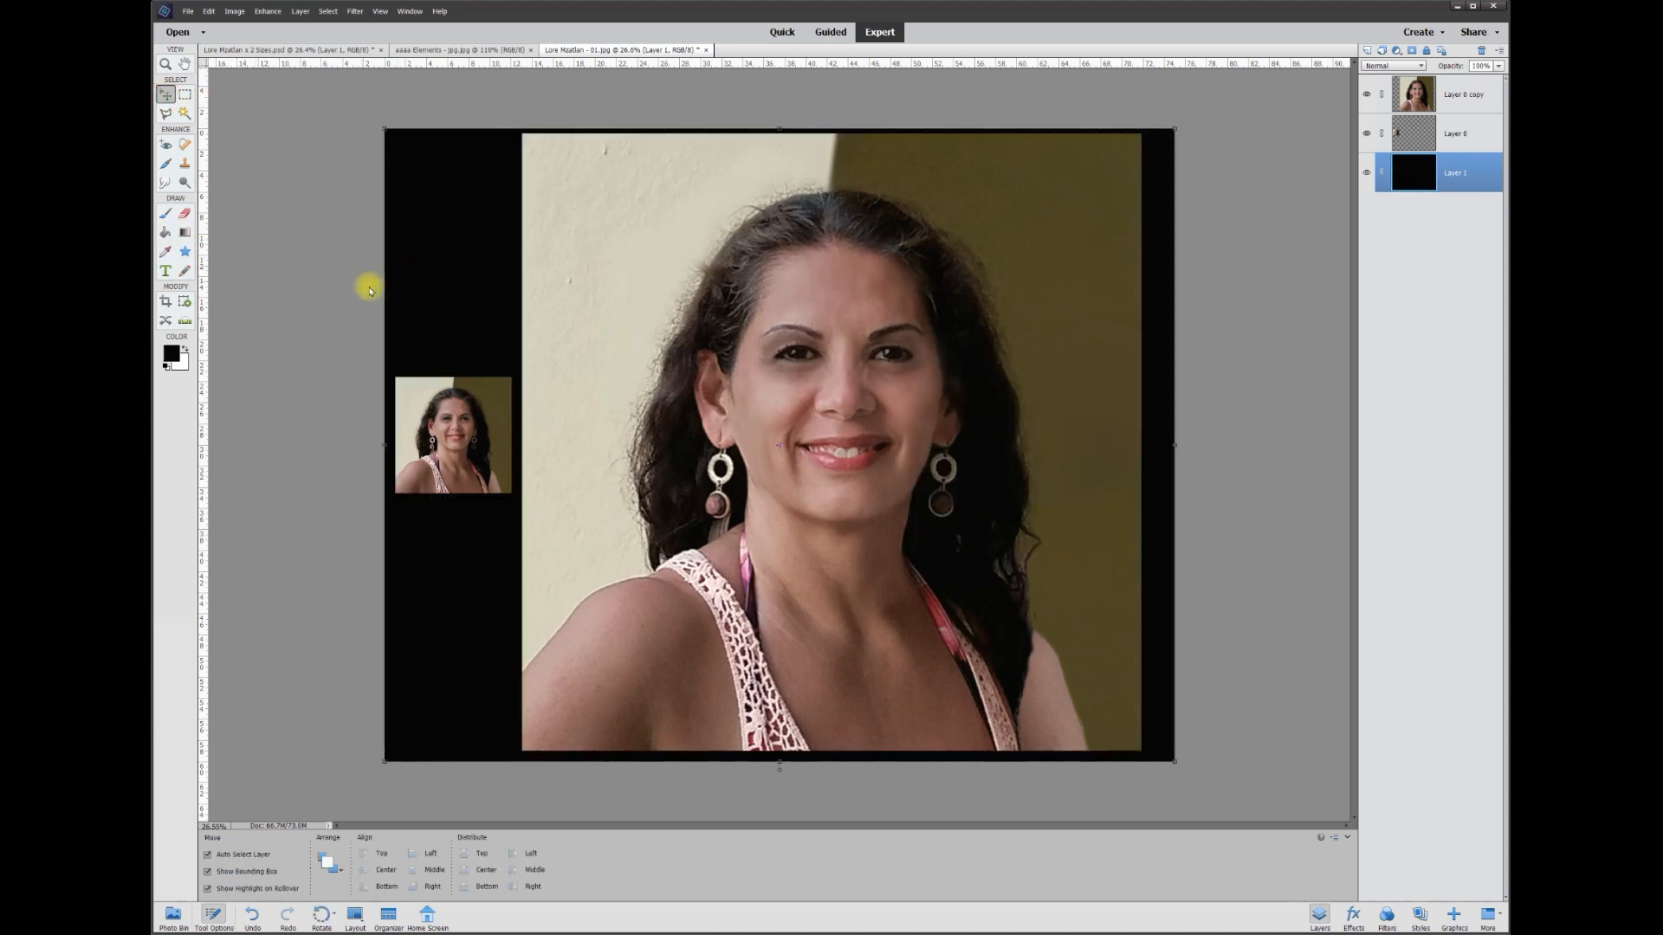
{"action": "key", "text": "ctrl+0"}
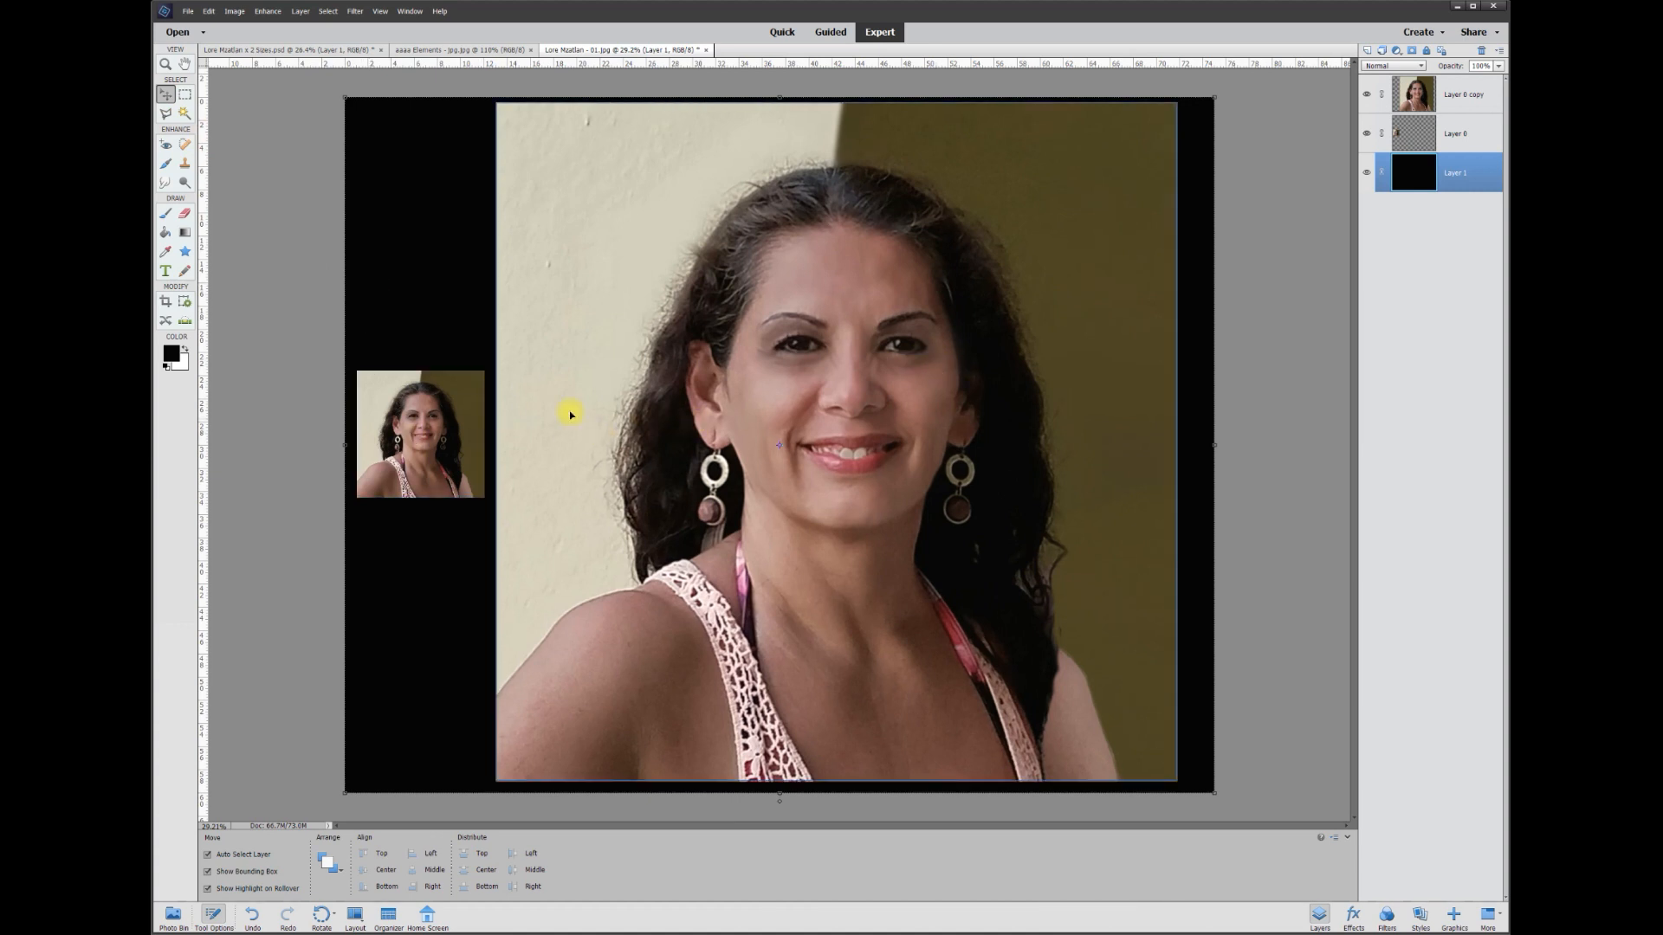
{"action": "left_click", "coordinate": [479, 377]}
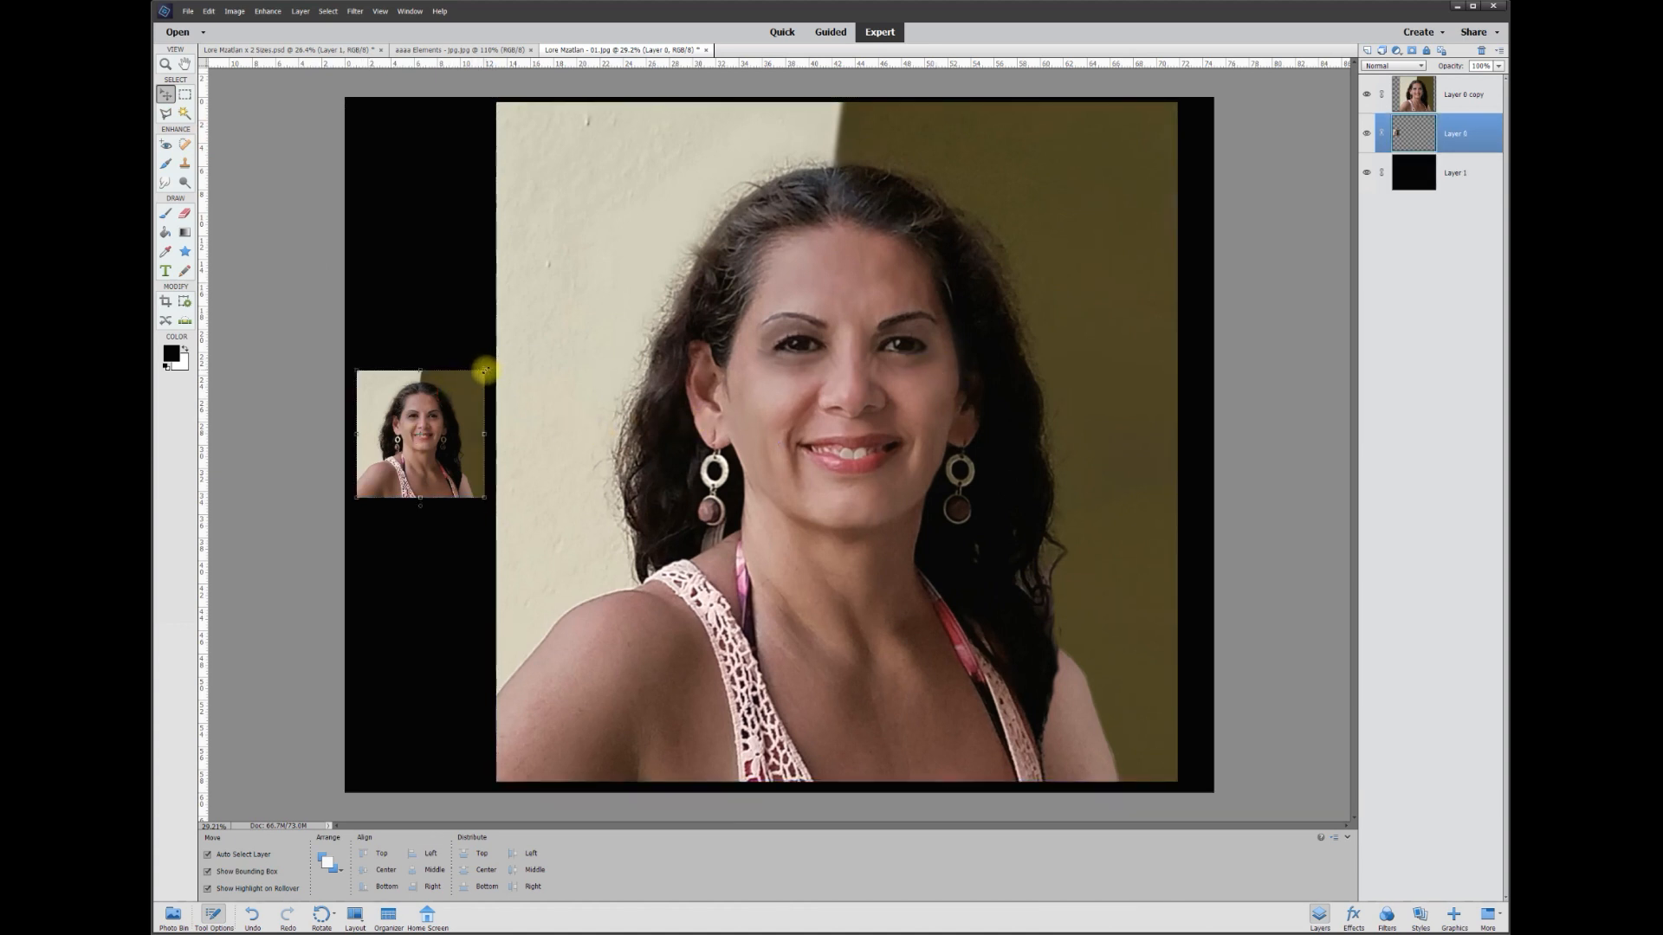
{"action": "left_click_drag", "start_coordinate": [483, 372], "coordinate": [439, 418]}
{"action": "left_click", "coordinate": [399, 518]}
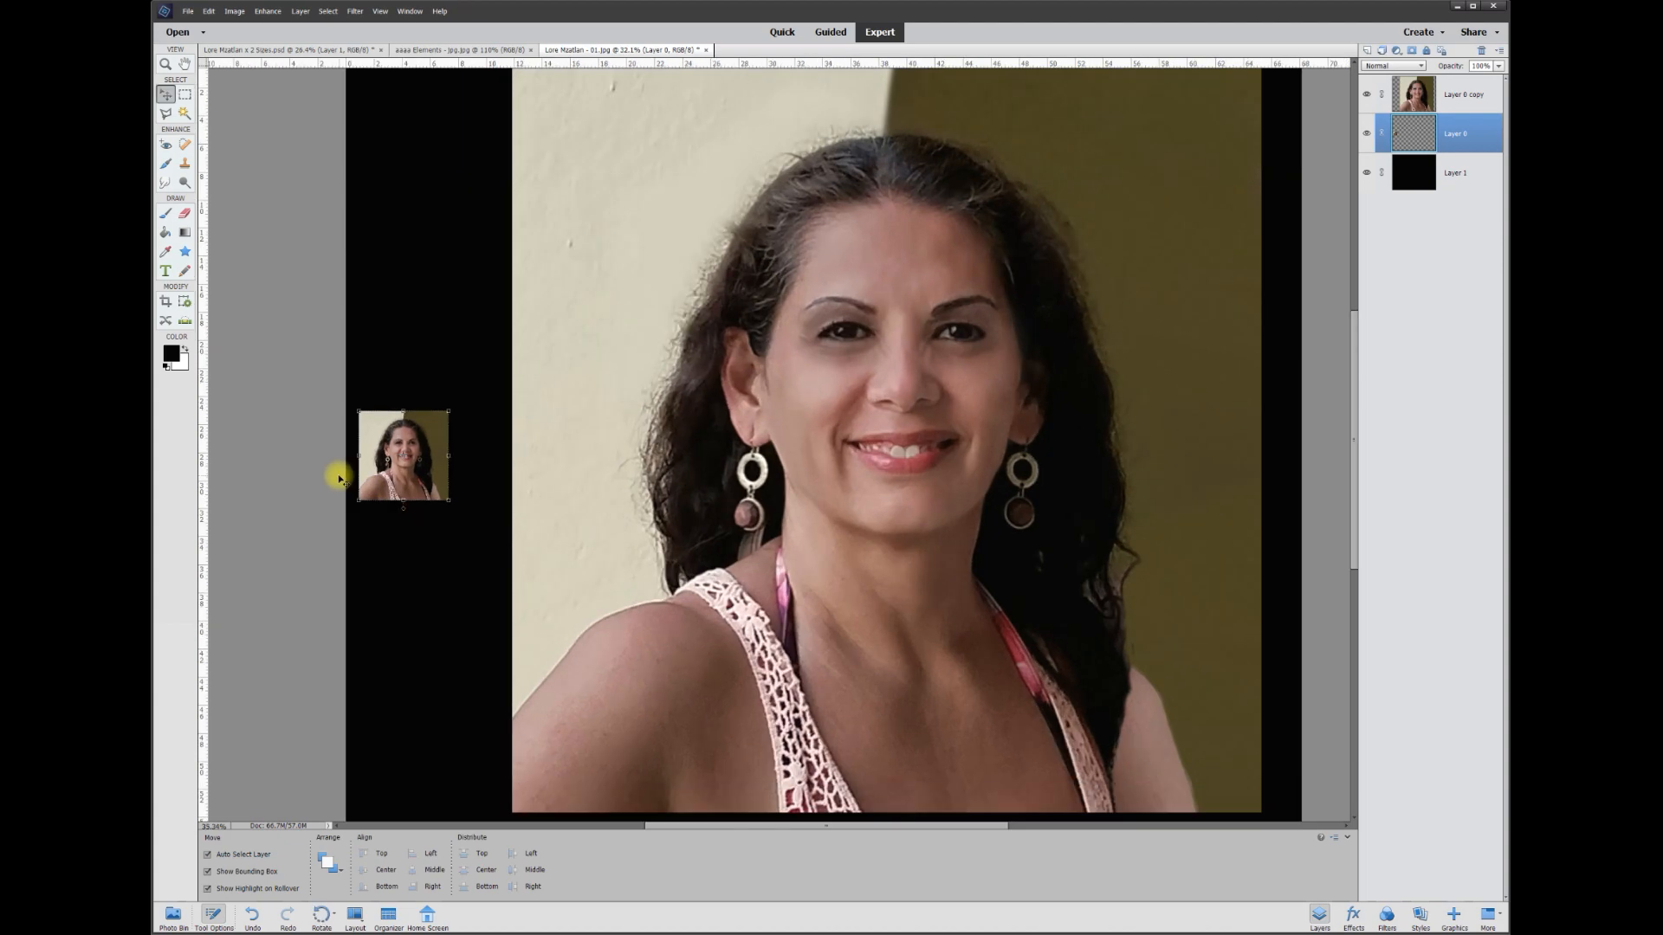
- Nudge the small portrait about half an inch to the right and lock the black background layer
{"action": "scroll", "coordinate": [341, 475], "scroll_direction": "up", "scroll_amount": 5}
{"action": "scroll", "coordinate": [360, 473], "scroll_direction": "up", "scroll_amount": 1}
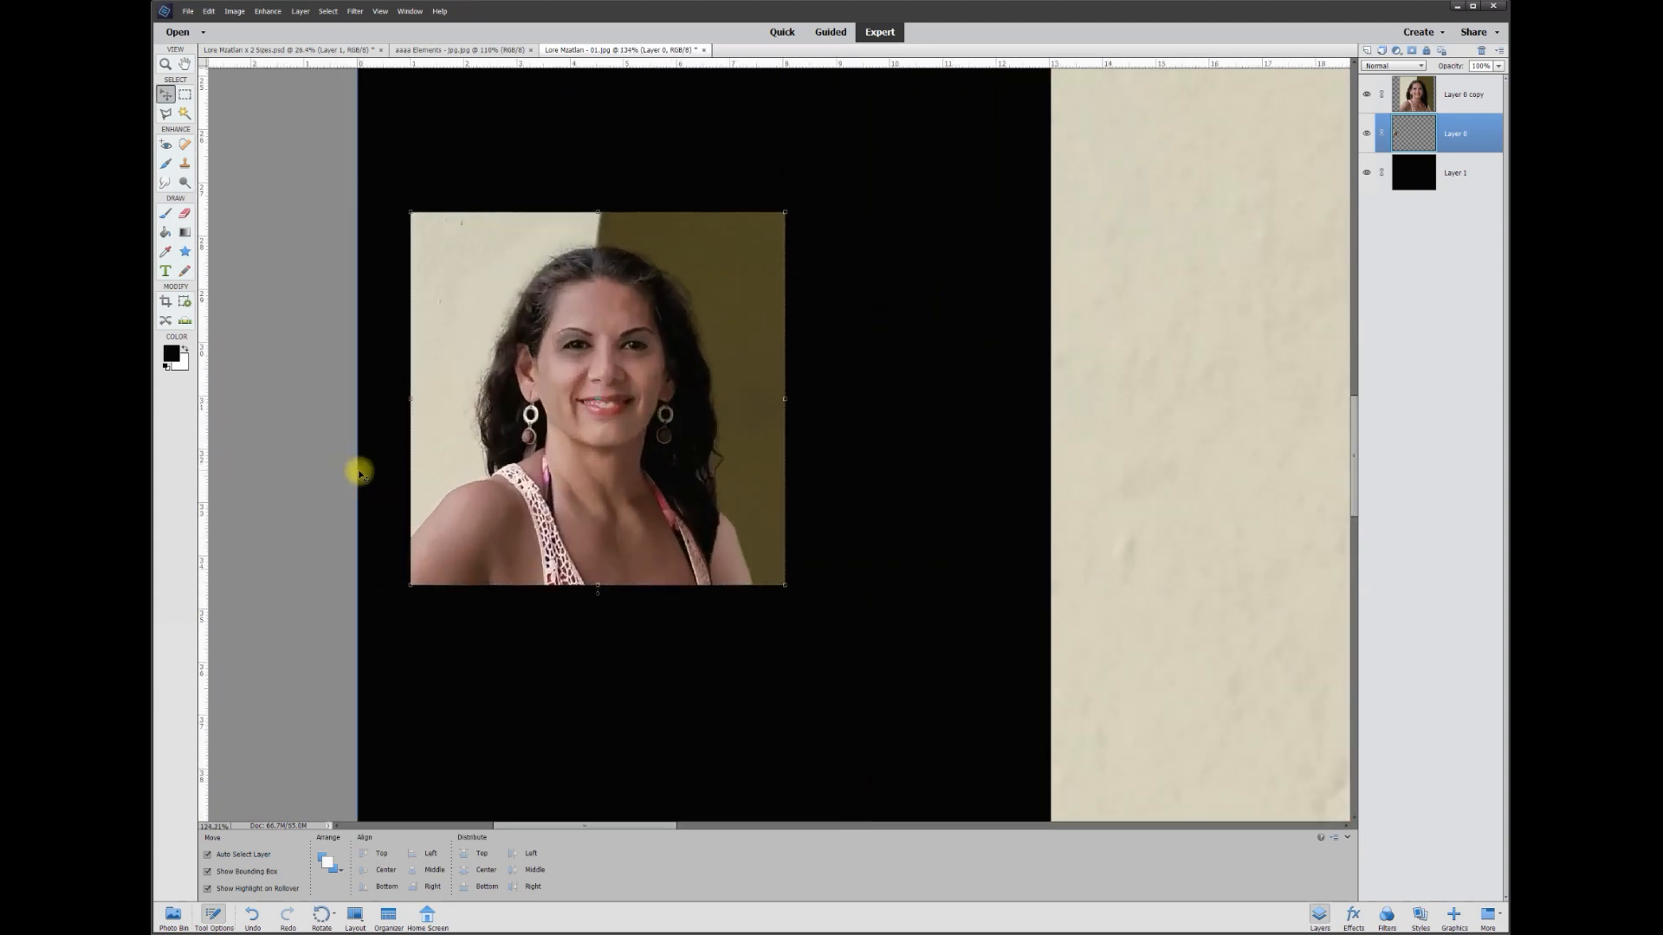
{"action": "left_click_drag", "start_coordinate": [619, 337], "coordinate": [643, 338]}
{"action": "left_click", "coordinate": [222, 263]}
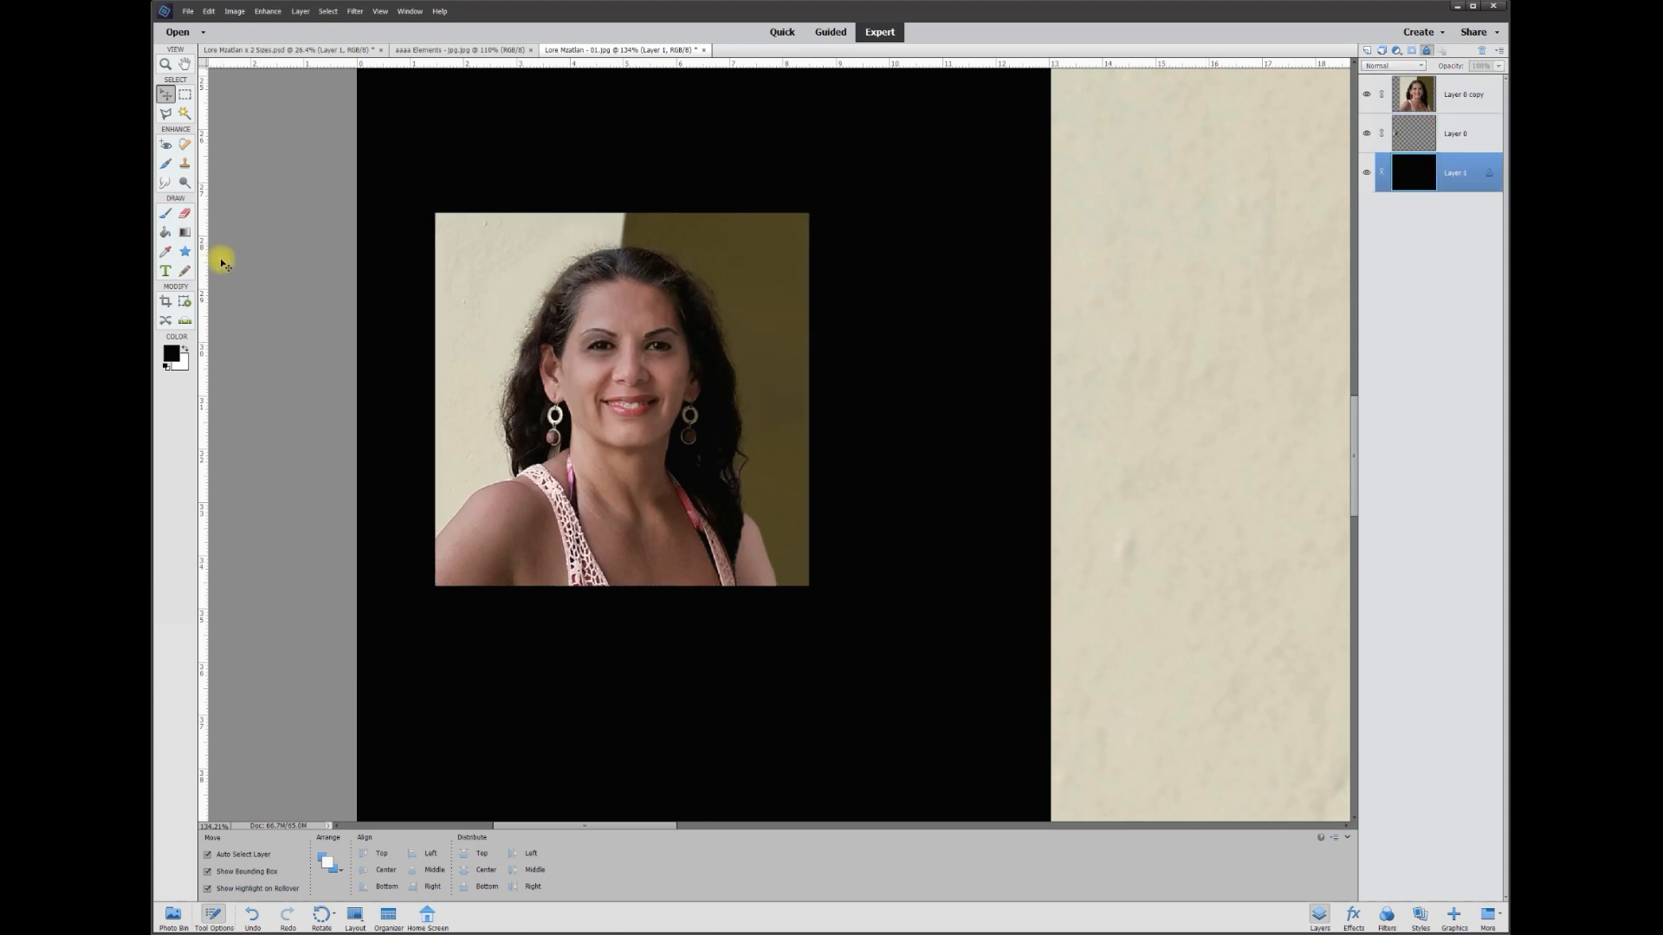
- Set the Eraser to a soft 7 px brush and make the small portrait's layer active, toggling its visibility to check it
{"action": "left_click", "coordinate": [184, 218]}
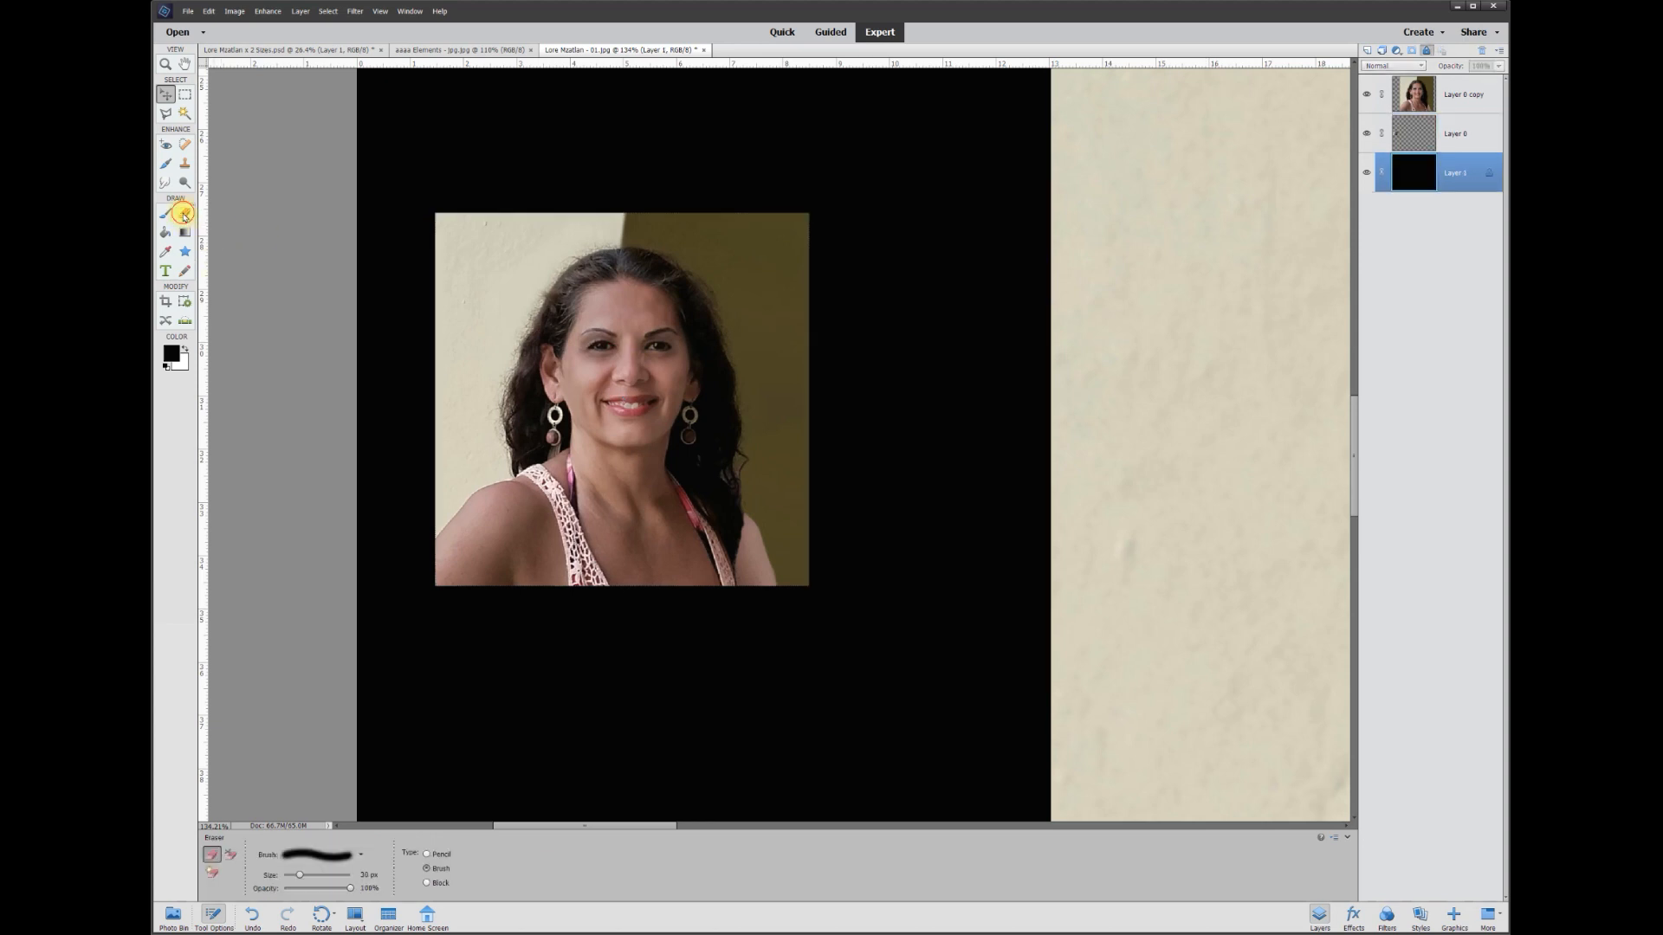
{"action": "left_click", "coordinate": [352, 856]}
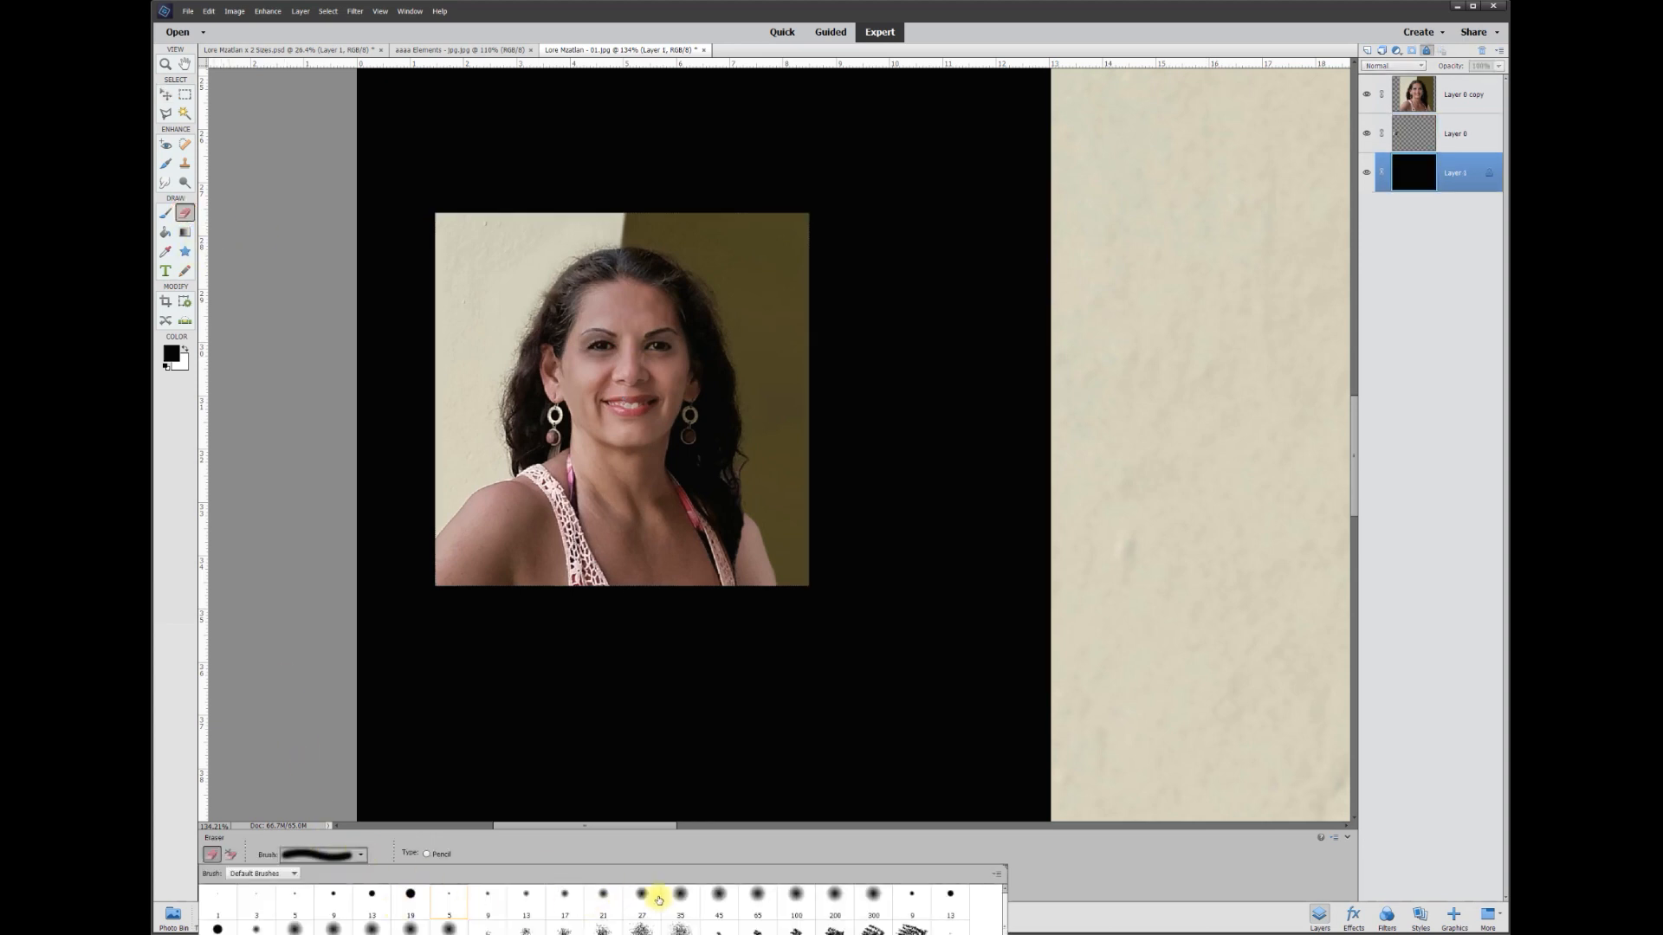
{"action": "left_click", "coordinate": [526, 901]}
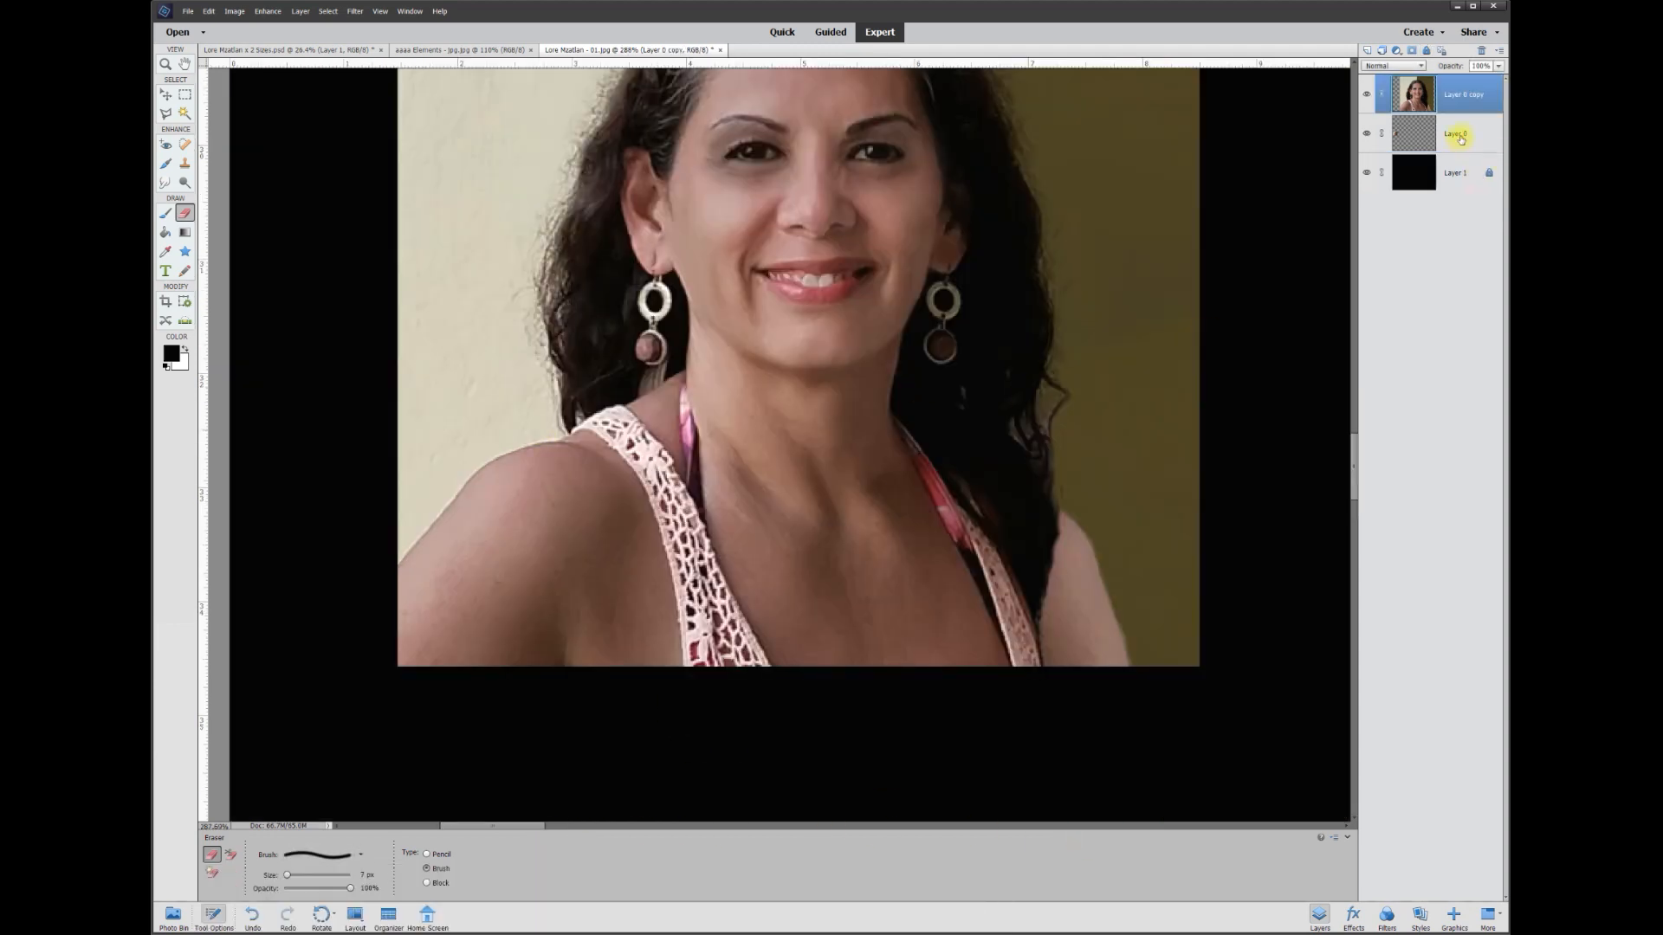
{"action": "left_click", "coordinate": [1461, 139]}
{"action": "left_click", "coordinate": [1367, 135]}
{"action": "left_click", "coordinate": [1367, 135]}
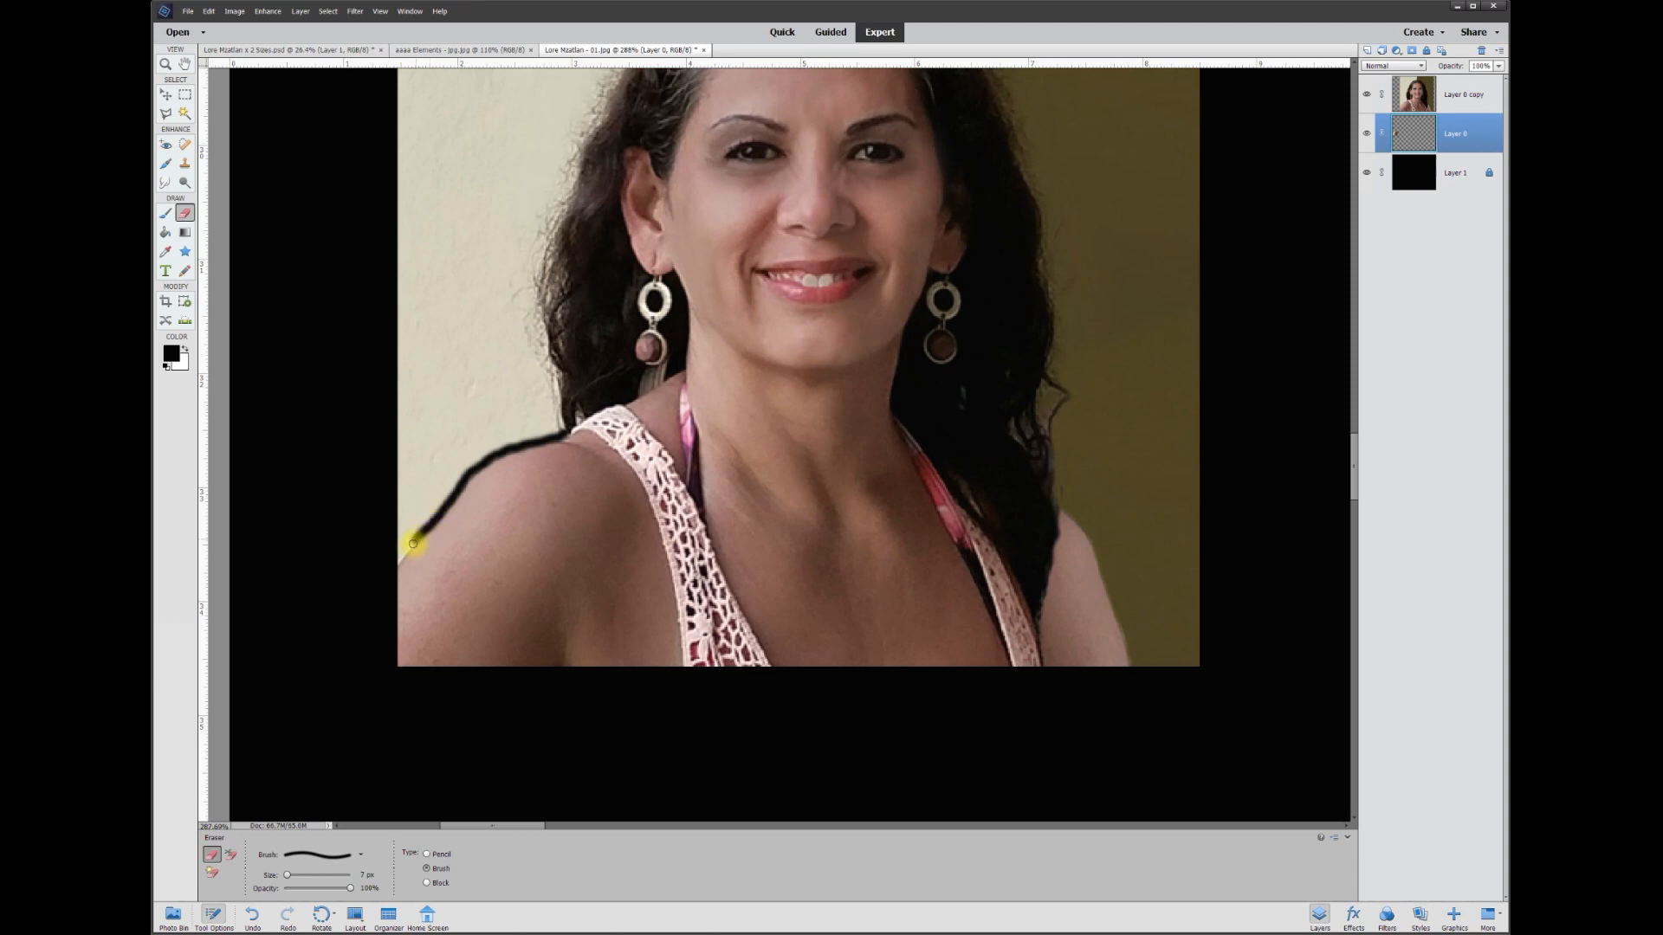
- Erase a thin line along the small portrait's left shoulder edge and, with a larger brush, around the outside of the hair
{"action": "scroll", "coordinate": [465, 450], "scroll_direction": "up", "scroll_amount": 3}
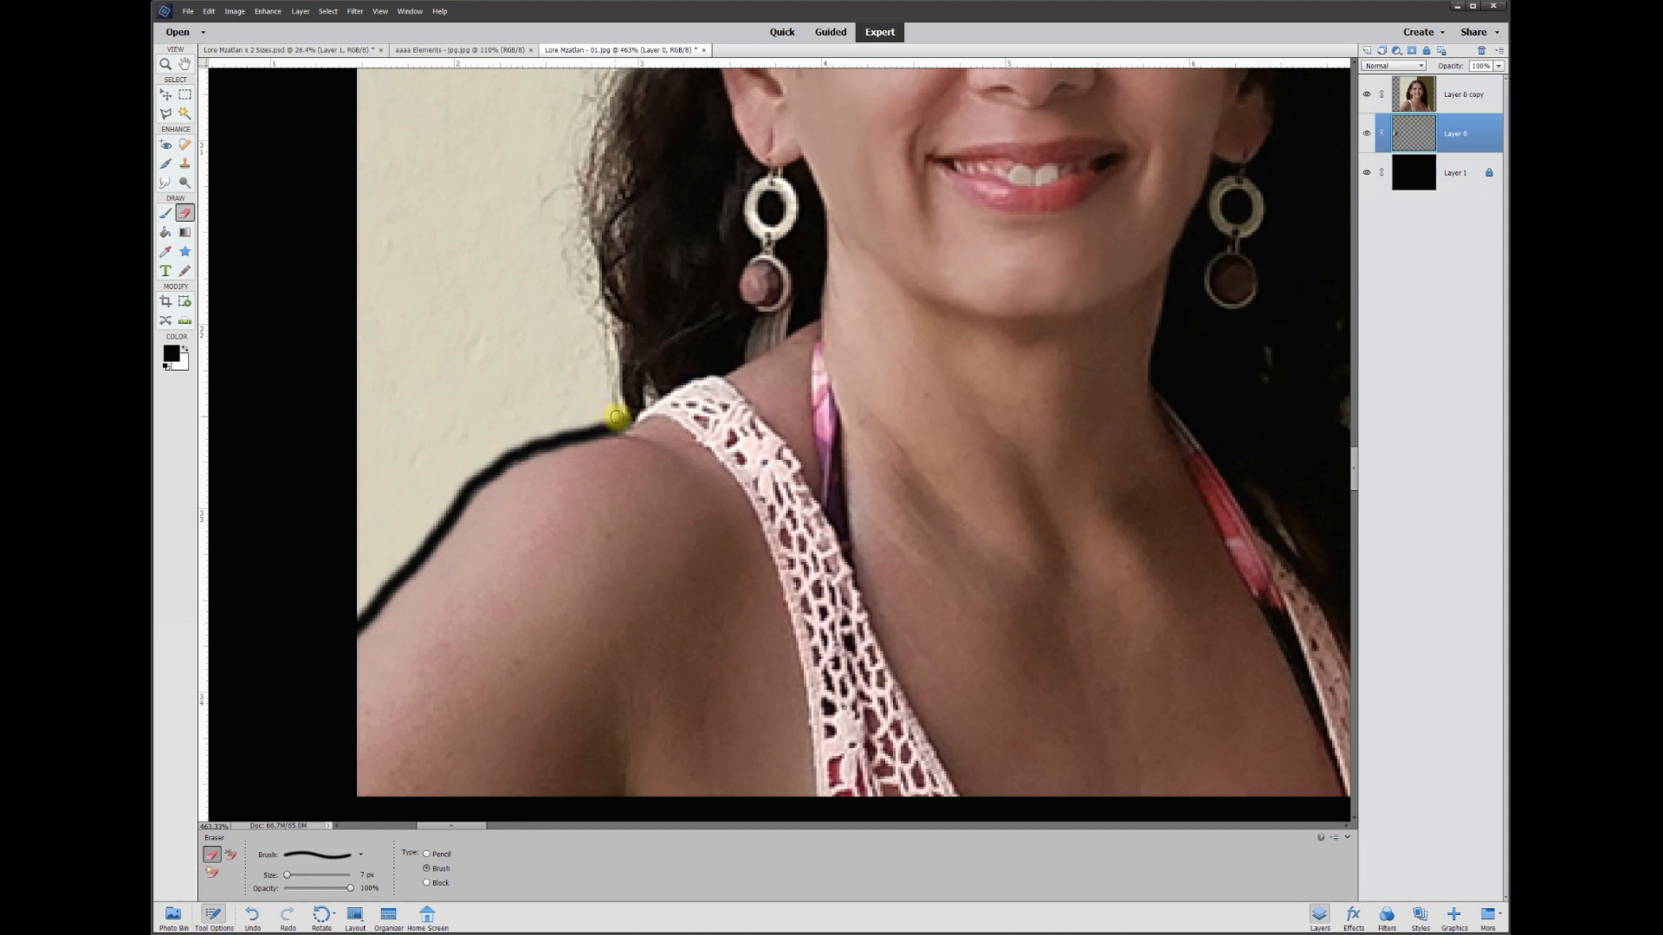
{"action": "left_click_drag", "start_coordinate": [619, 417], "coordinate": [594, 271]}
{"action": "left_click", "coordinate": [357, 873]}
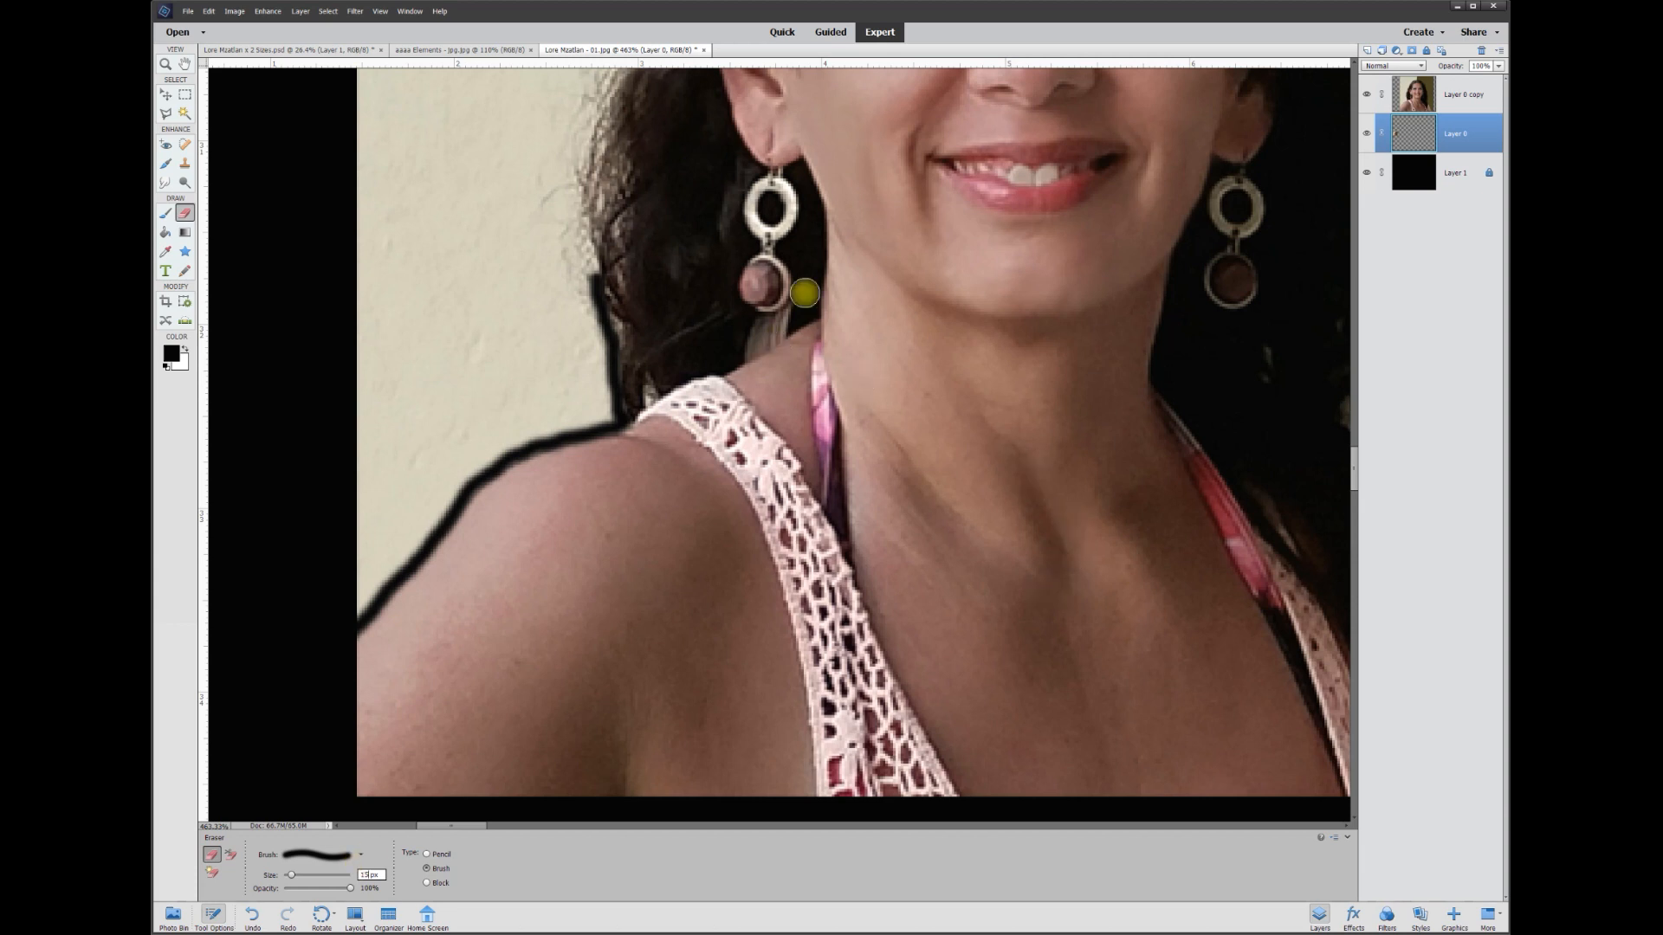
{"action": "scroll", "coordinate": [551, 533], "scroll_direction": "down", "scroll_amount": 7}
{"action": "mouse_move", "coordinate": [552, 534]}
{"action": "left_mouse_down"}
{"action": "mouse_move", "coordinate": [568, 378]}
{"action": "mouse_move", "coordinate": [634, 235]}
{"action": "mouse_move", "coordinate": [706, 186]}
{"action": "mouse_move", "coordinate": [809, 178]}
{"action": "mouse_move", "coordinate": [887, 232]}
{"action": "mouse_move", "coordinate": [923, 298]}
{"action": "mouse_move", "coordinate": [963, 424]}
{"action": "mouse_move", "coordinate": [961, 572]}
{"action": "mouse_move", "coordinate": [995, 673]}
{"action": "left_mouse_up"}
- Set the Eraser back to 7 px and erase a thin line along the outer edge of the small portrait's right arm
{"action": "scroll", "coordinate": [1042, 727], "scroll_direction": "up", "scroll_amount": 4}
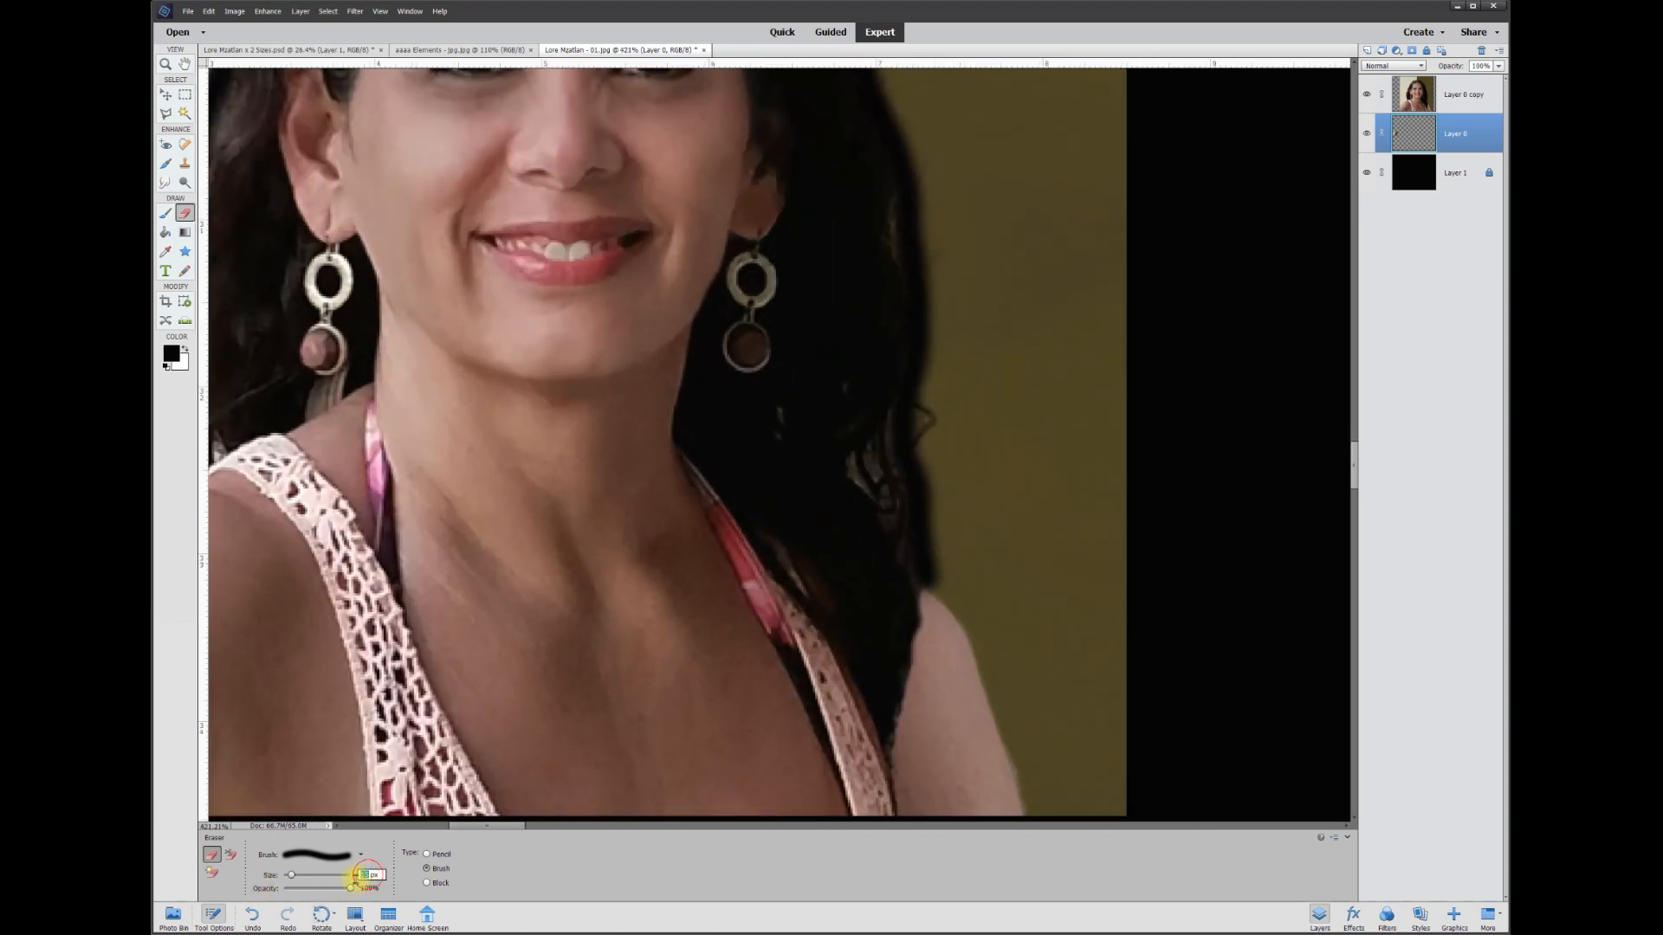
{"action": "mouse_move", "coordinate": [928, 594]}
{"action": "left_mouse_down"}
{"action": "mouse_move", "coordinate": [974, 645]}
{"action": "mouse_move", "coordinate": [1027, 818]}
{"action": "left_mouse_up"}
{"action": "scroll", "coordinate": [756, 498], "scroll_direction": "down", "scroll_amount": 5}
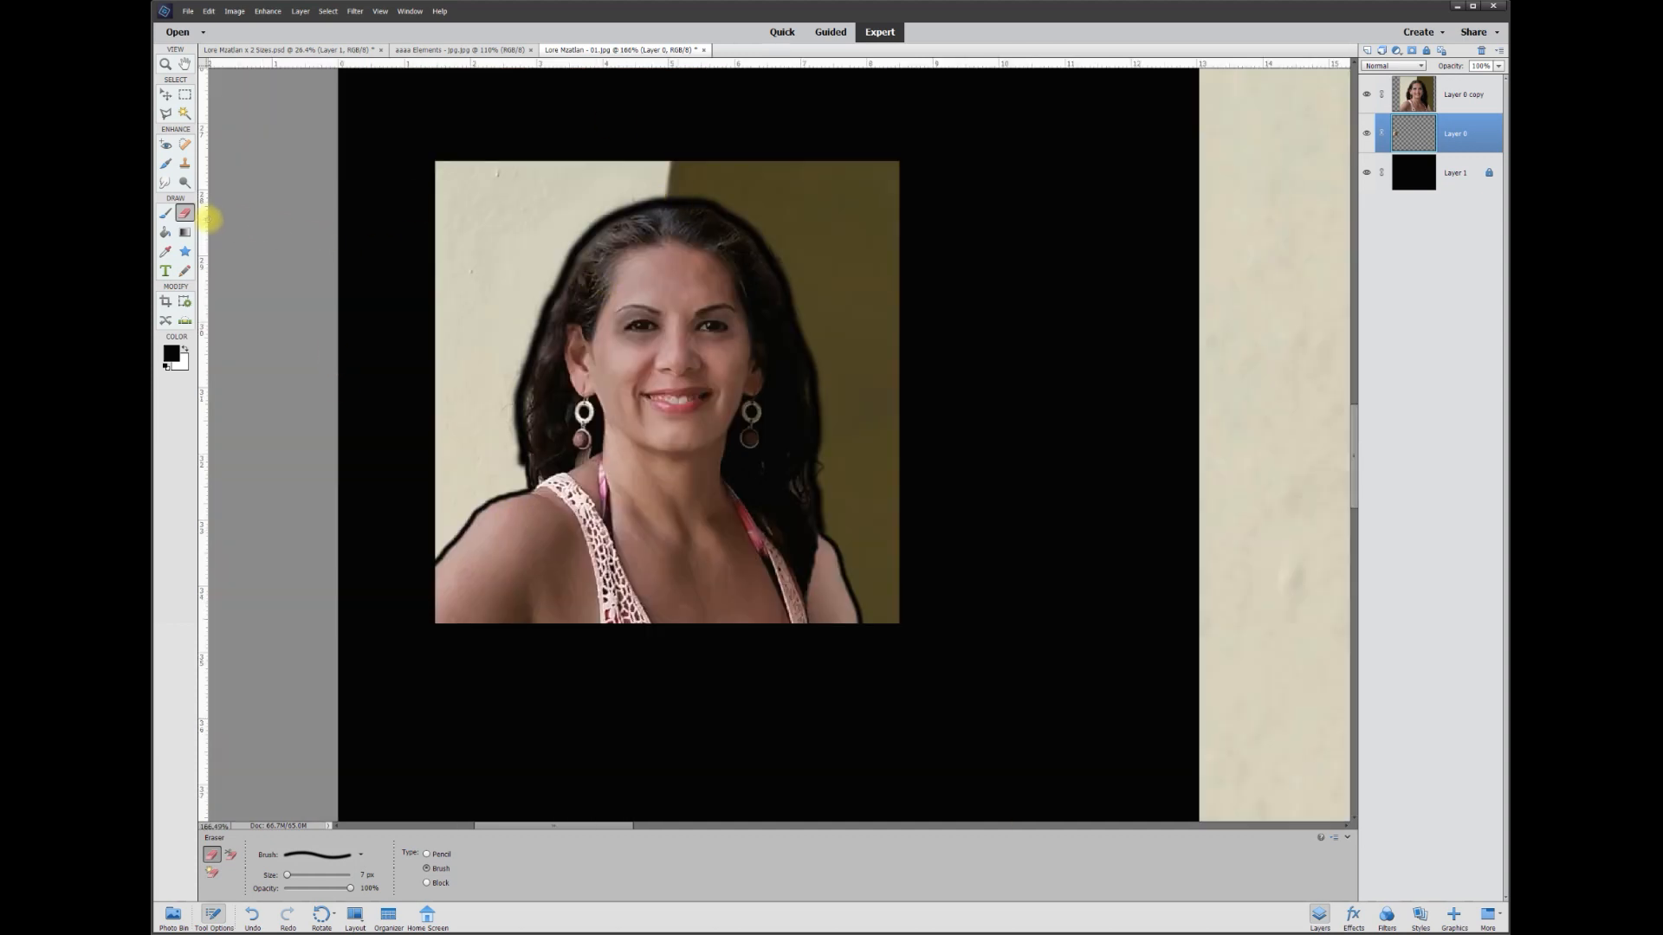
- Select the background around the small portrait with the Polygonal Lasso, following the erased outline, then delete it and deselect
{"action": "left_click", "coordinate": [165, 113]}
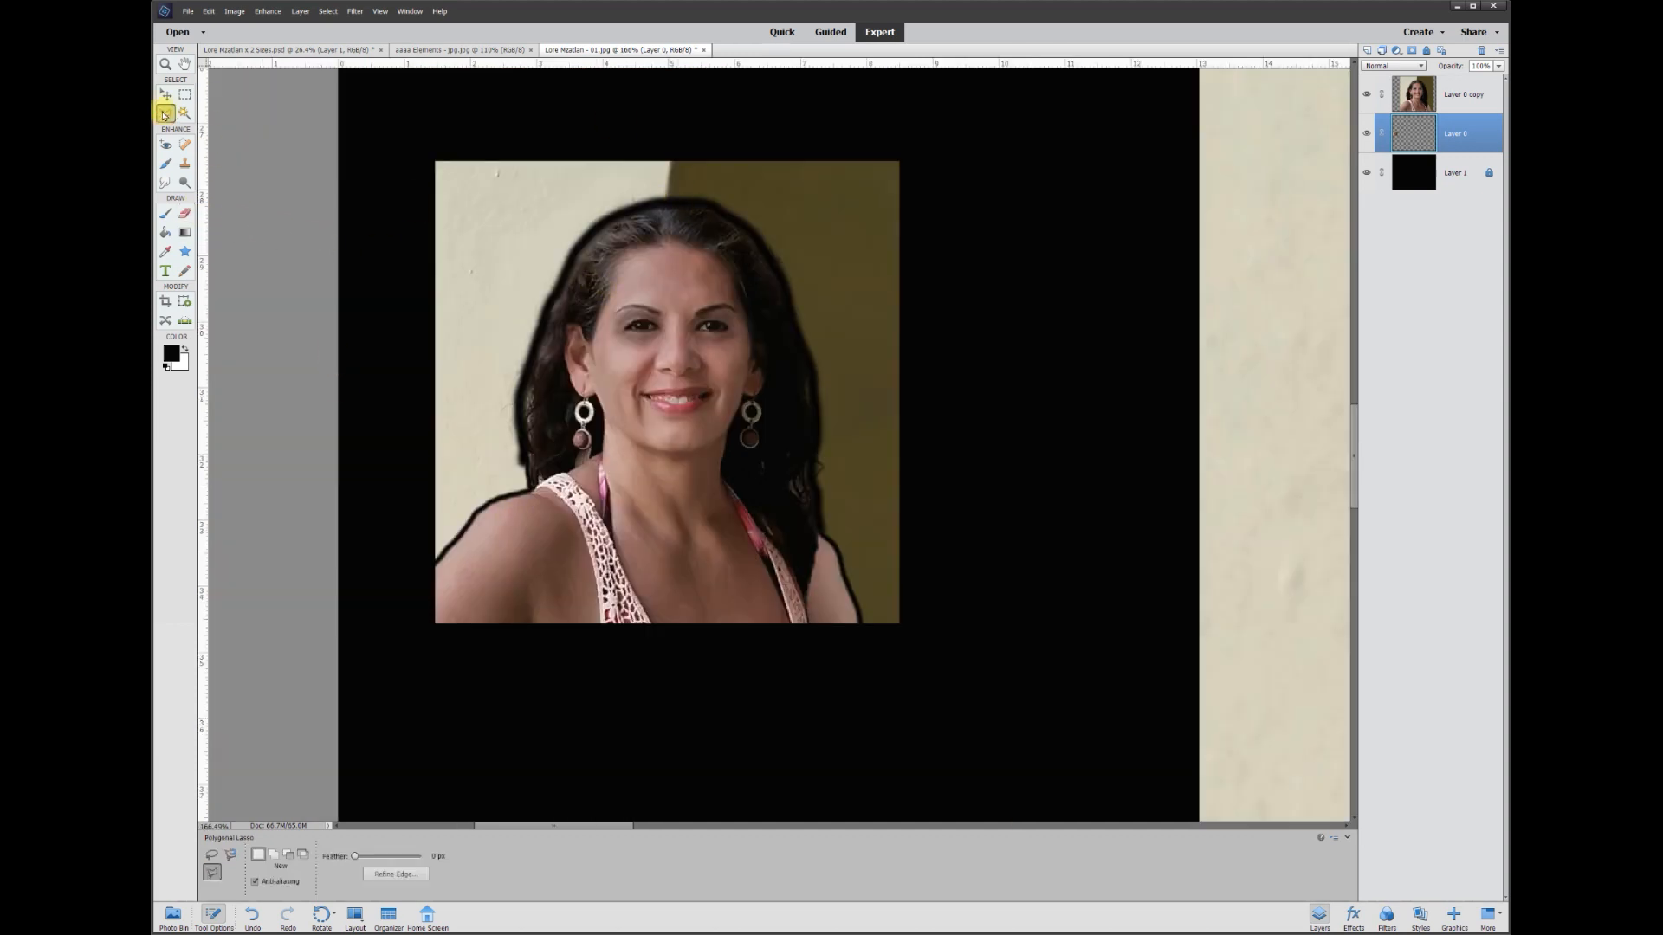
{"action": "scroll", "coordinate": [604, 189], "scroll_direction": "up", "scroll_amount": 1}
{"action": "scroll", "coordinate": [598, 187], "scroll_direction": "up", "scroll_amount": 1}
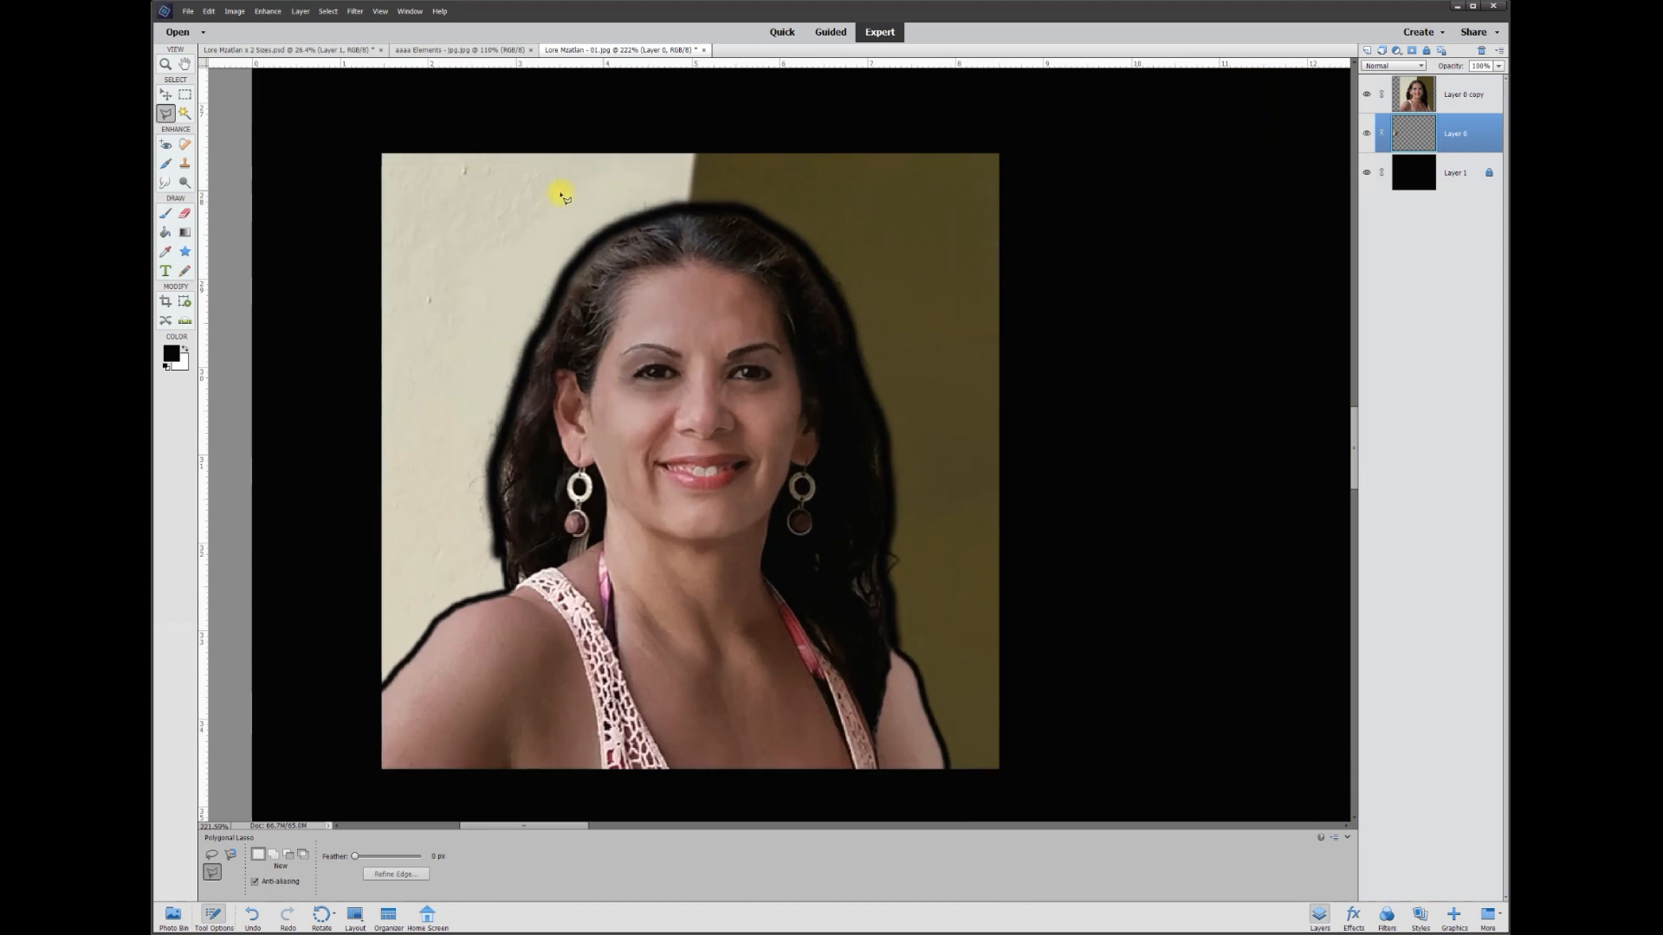
{"action": "scroll", "coordinate": [364, 148], "scroll_direction": "up", "scroll_amount": 1}
{"action": "left_click", "coordinate": [362, 140]}
{"action": "left_click", "coordinate": [1086, 139]}
{"action": "left_click", "coordinate": [1086, 666]}
{"action": "left_click", "coordinate": [1006, 668]}
{"action": "left_click", "coordinate": [975, 532]}
{"action": "left_click", "coordinate": [950, 521]}
{"action": "left_click", "coordinate": [941, 422]}
{"action": "left_click", "coordinate": [940, 299]}
{"action": "left_click", "coordinate": [911, 208]}
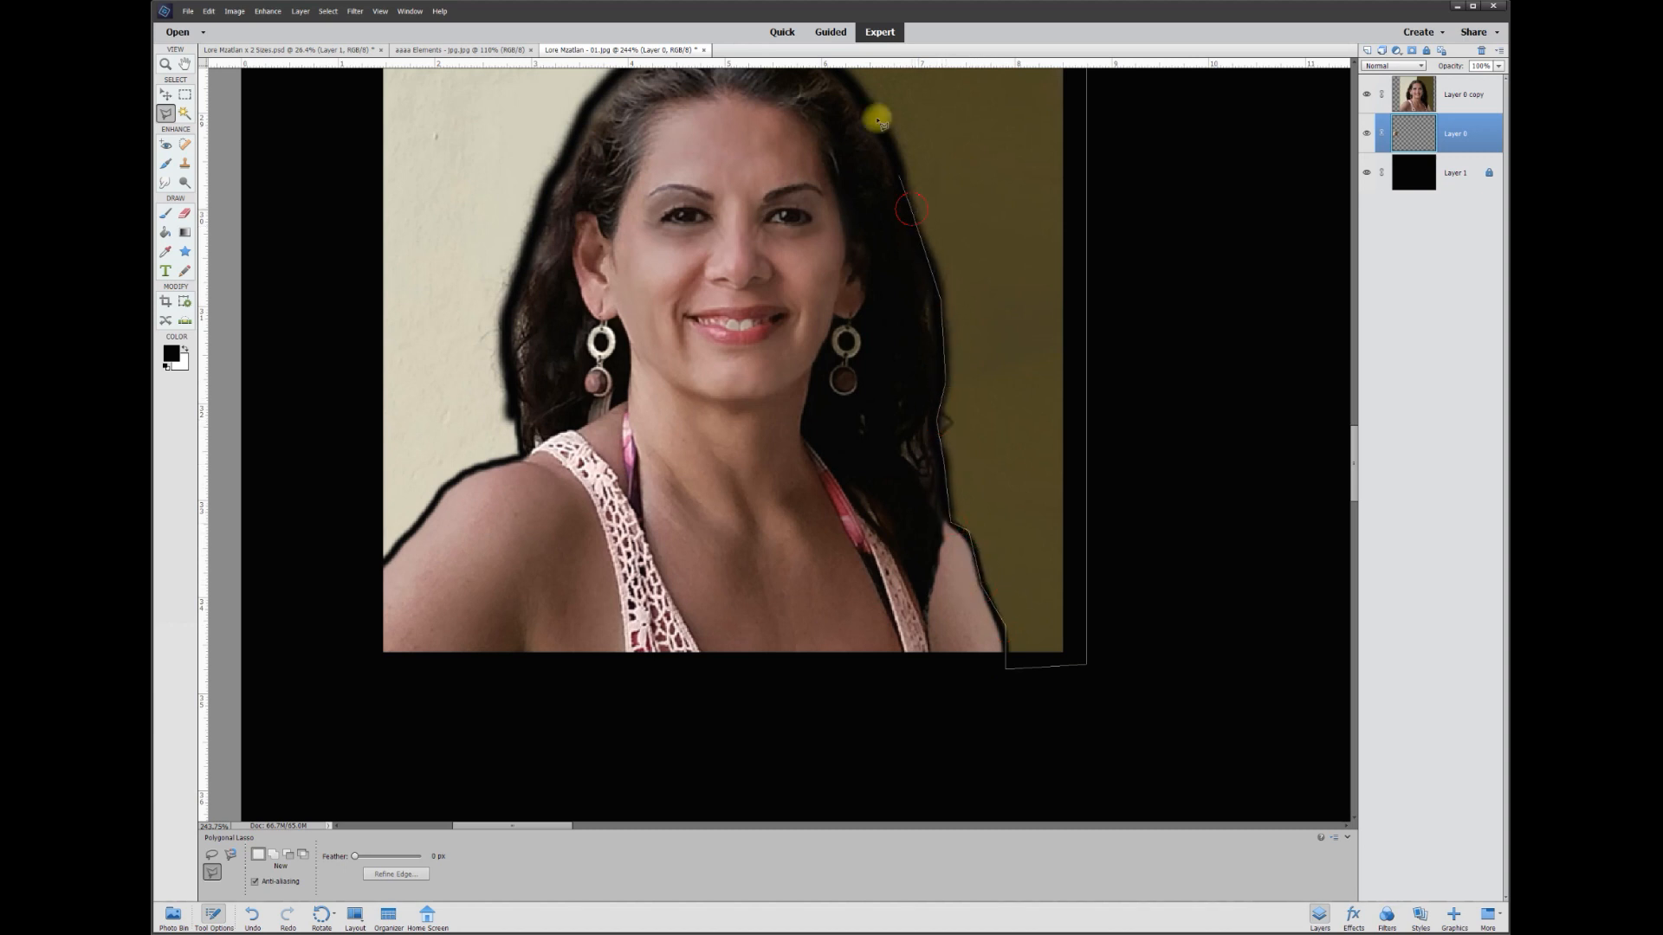
{"action": "scroll", "coordinate": [878, 121], "scroll_direction": "up", "scroll_amount": 3}
{"action": "left_click", "coordinate": [894, 349]}
{"action": "left_click", "coordinate": [836, 267]}
{"action": "left_click", "coordinate": [767, 243]}
{"action": "left_click", "coordinate": [685, 245]}
{"action": "left_click", "coordinate": [619, 280]}
{"action": "left_click", "coordinate": [511, 503]}
{"action": "left_click", "coordinate": [519, 664]}
{"action": "double_click", "coordinate": [367, 785]}
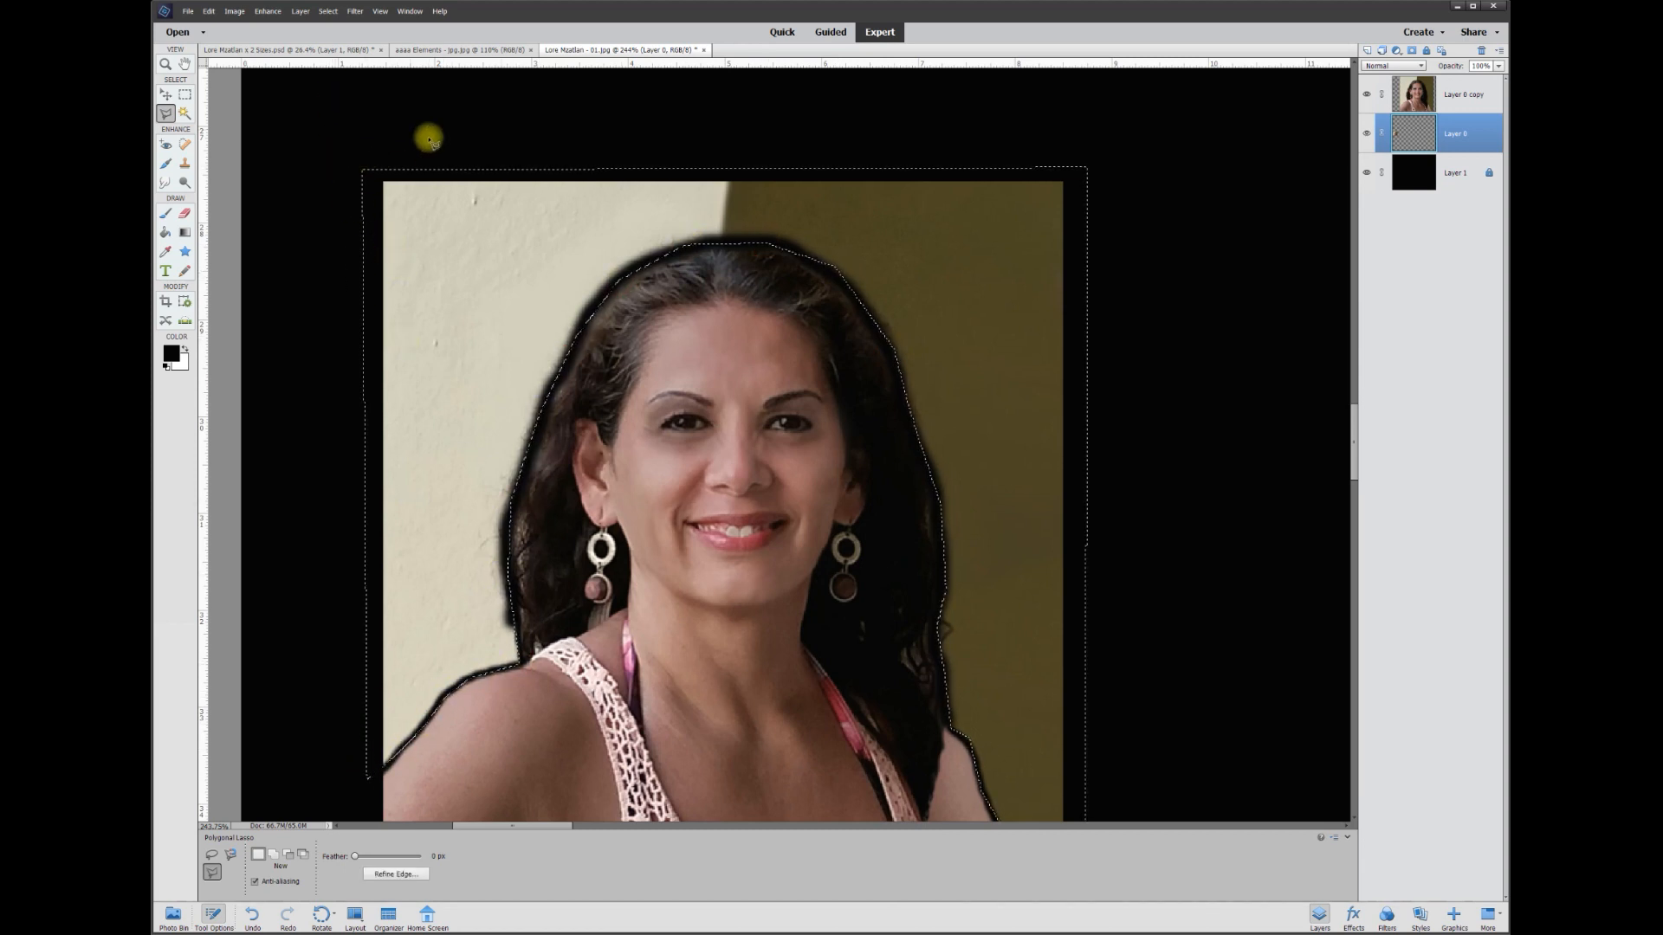
{"action": "scroll", "coordinate": [1004, 374], "scroll_direction": "down", "scroll_amount": 2}
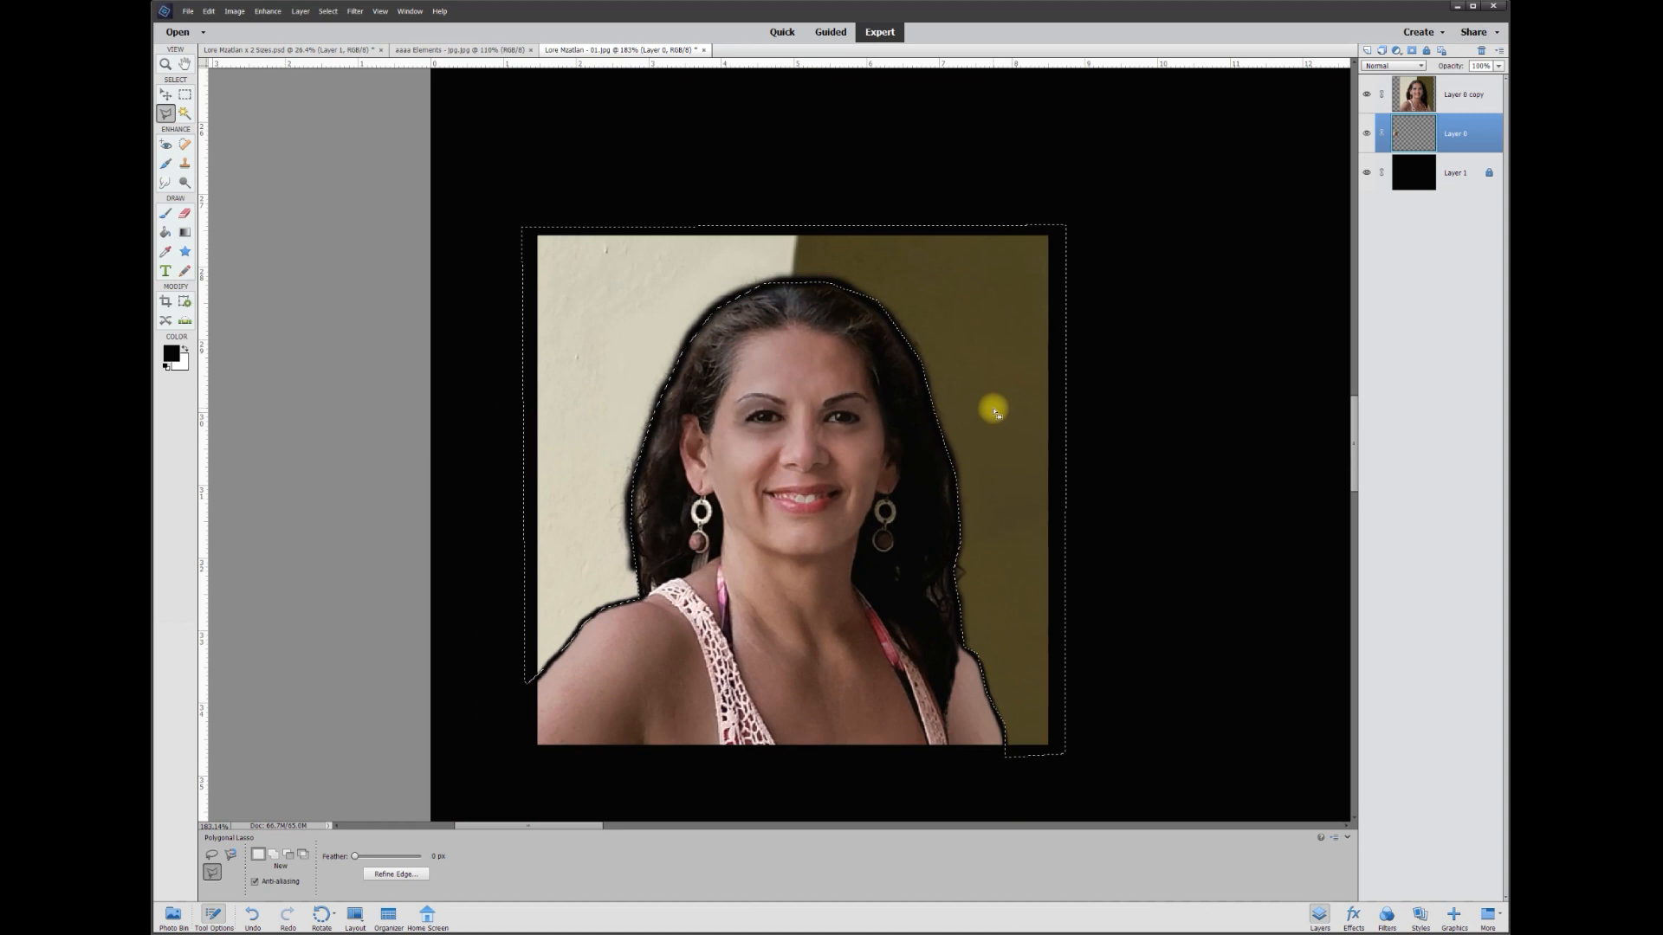
{"action": "key", "text": "Delete"}
{"action": "key", "text": "ctrl+d"}
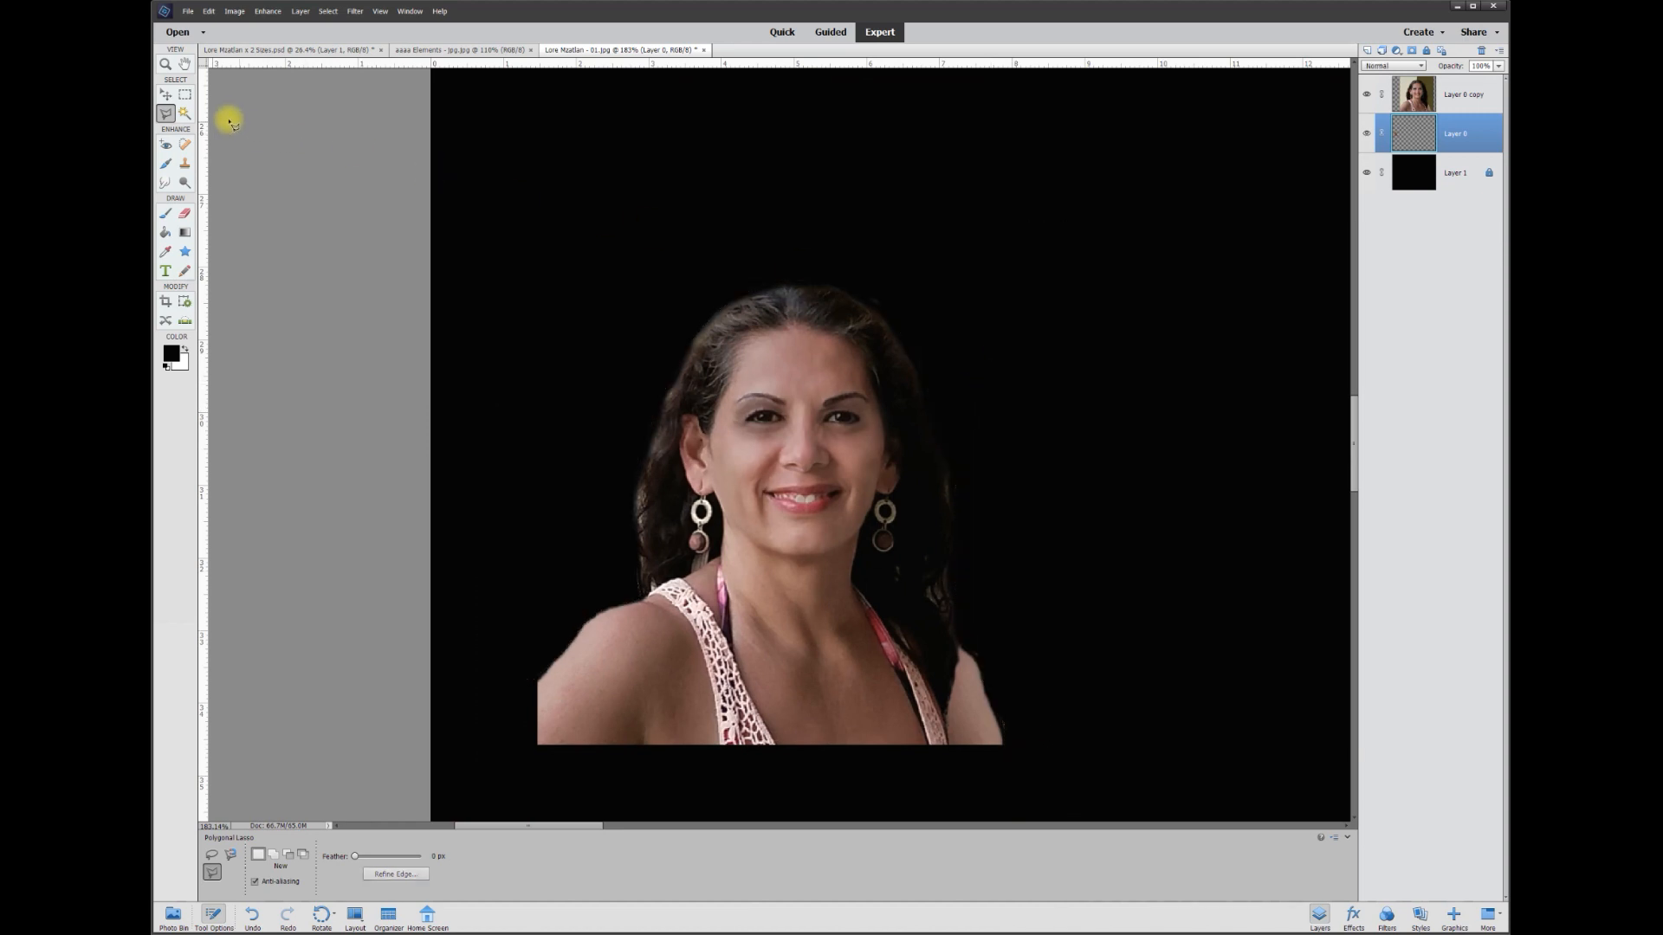
- Move the small cutout about 0.3 inch right and 0.4 inch up, hiding the black layer temporarily to check the cutout's edges
{"action": "left_click", "coordinate": [167, 94]}
{"action": "left_click_drag", "start_coordinate": [779, 420], "coordinate": [818, 413]}
{"action": "left_click", "coordinate": [1367, 173]}
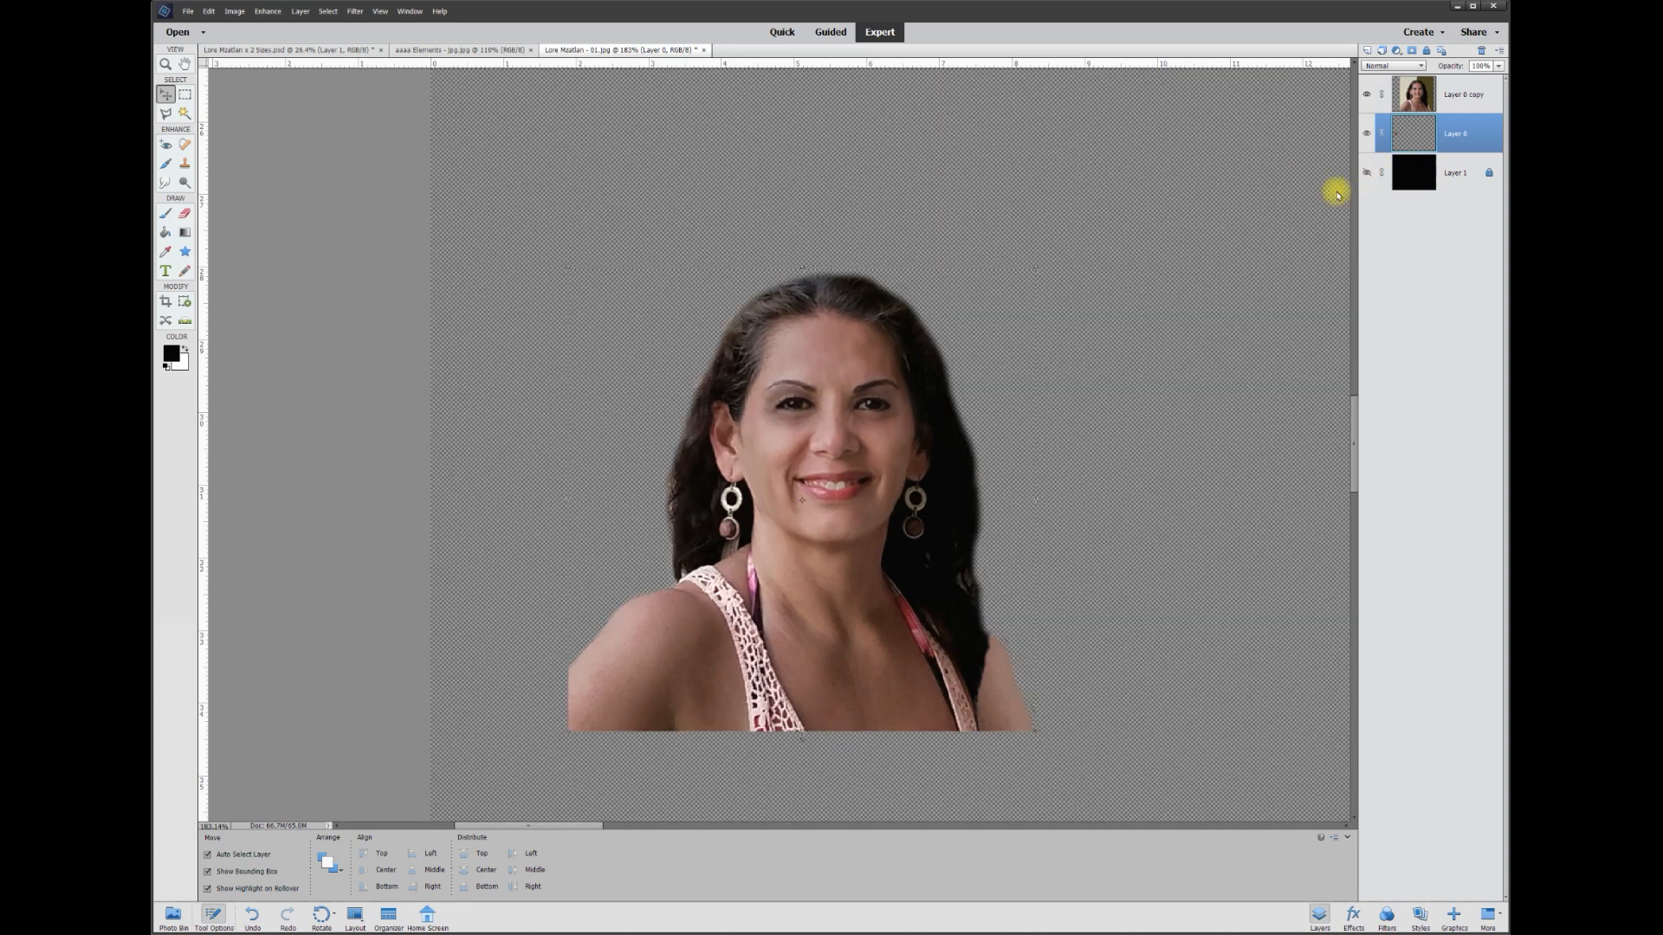
{"action": "left_click_drag", "start_coordinate": [817, 379], "coordinate": [809, 360]}
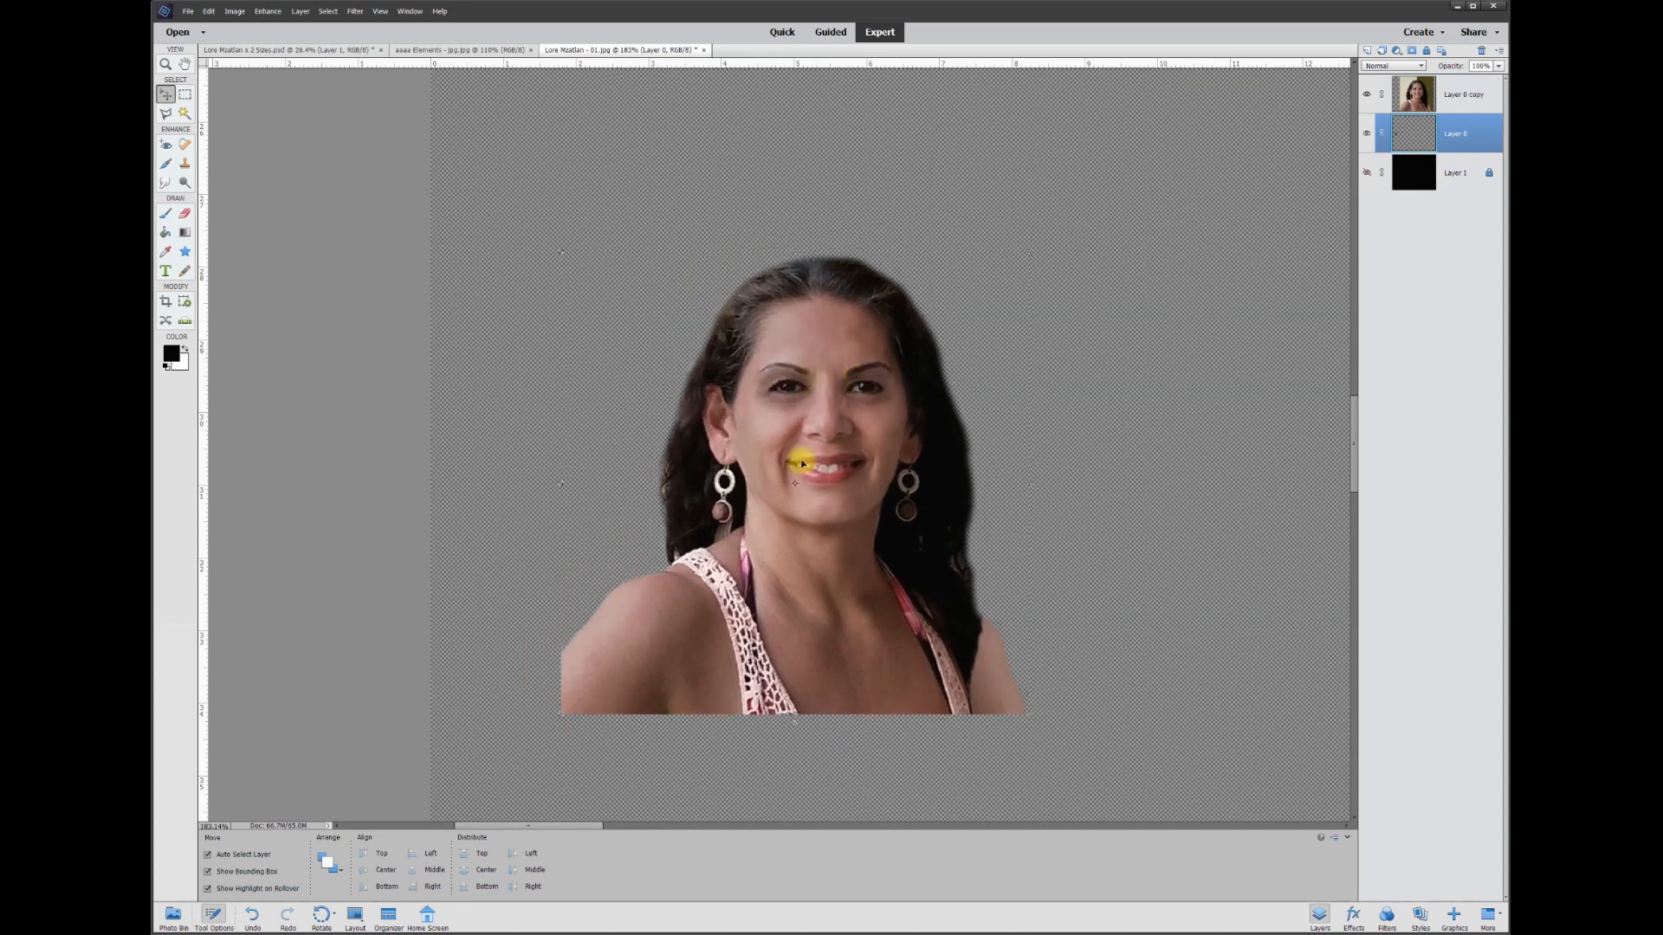
{"action": "scroll", "coordinate": [730, 471], "scroll_direction": "up", "scroll_amount": 8}
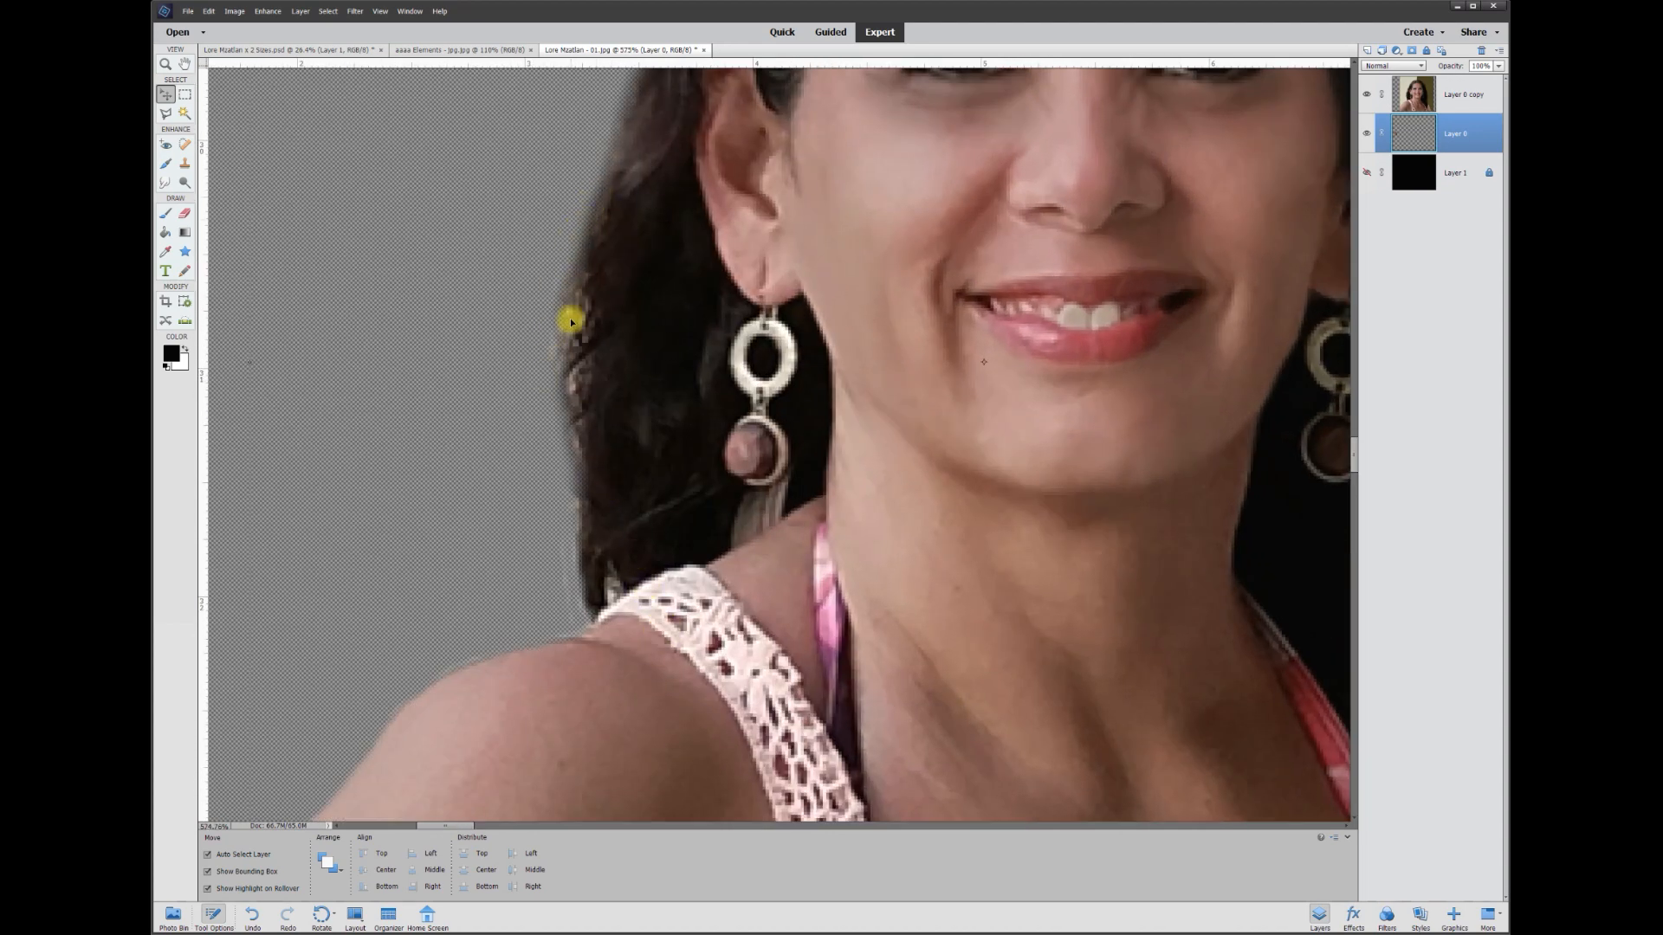
{"action": "left_click_drag", "start_coordinate": [1355, 455], "coordinate": [1356, 470]}
{"action": "scroll", "coordinate": [480, 565], "scroll_direction": "up", "scroll_amount": 3}
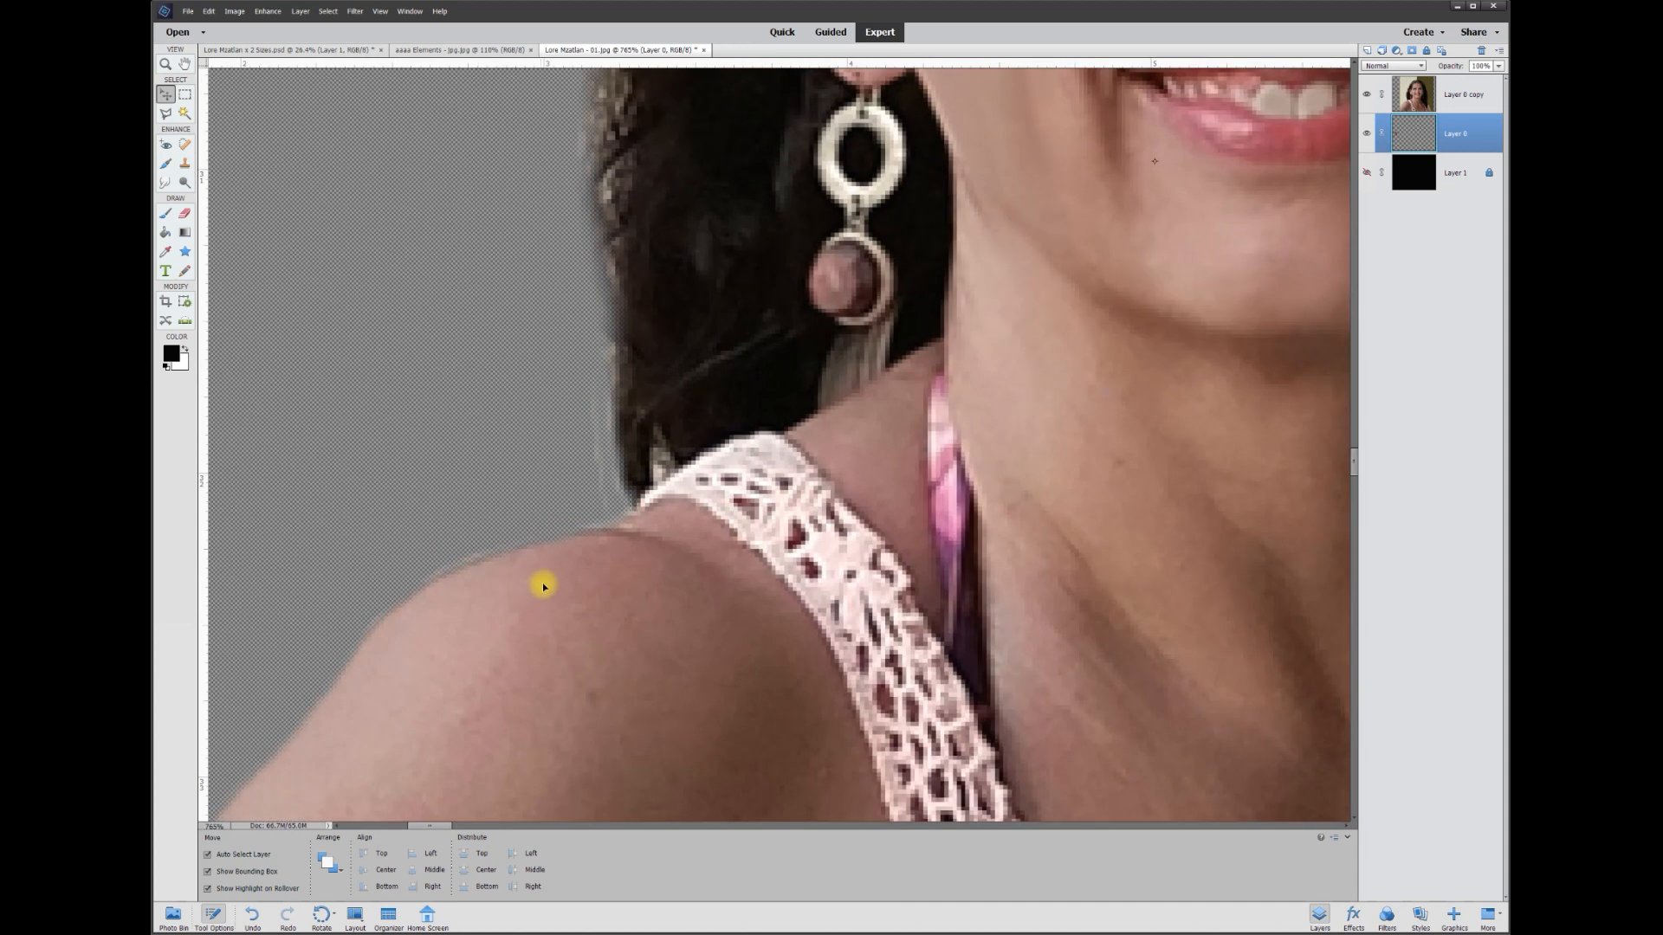
{"action": "left_click", "coordinate": [1366, 172]}
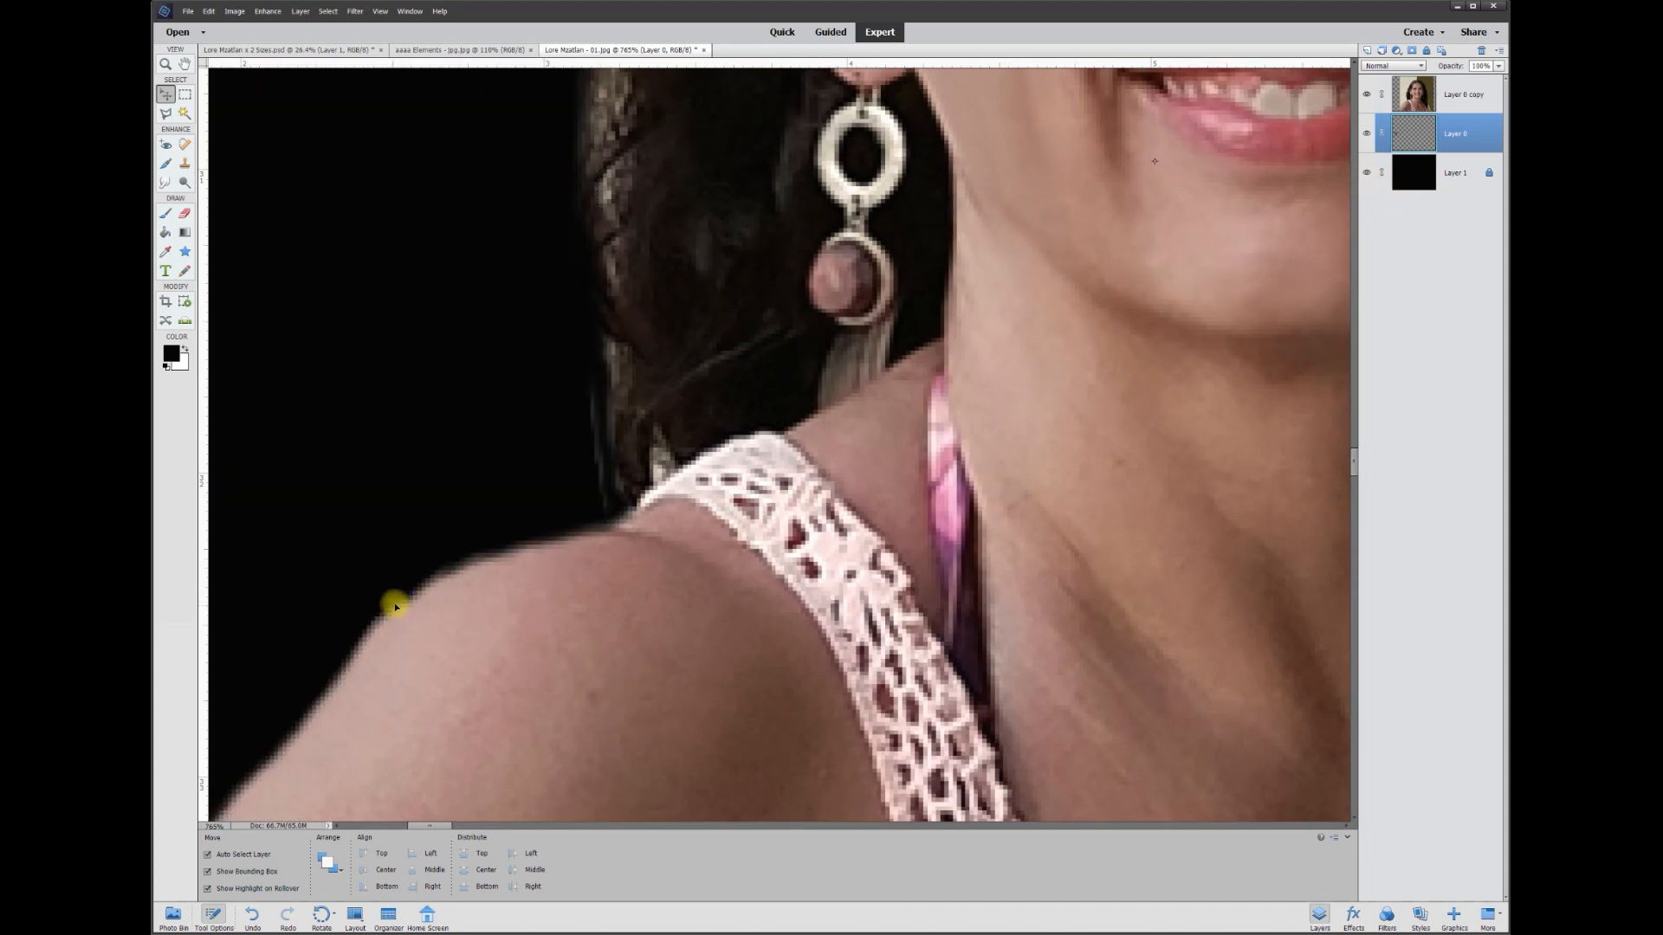
- Examine the small cutout's shoulder and arm edges against the black background
{"action": "scroll", "coordinate": [672, 379], "scroll_direction": "down", "scroll_amount": 5}
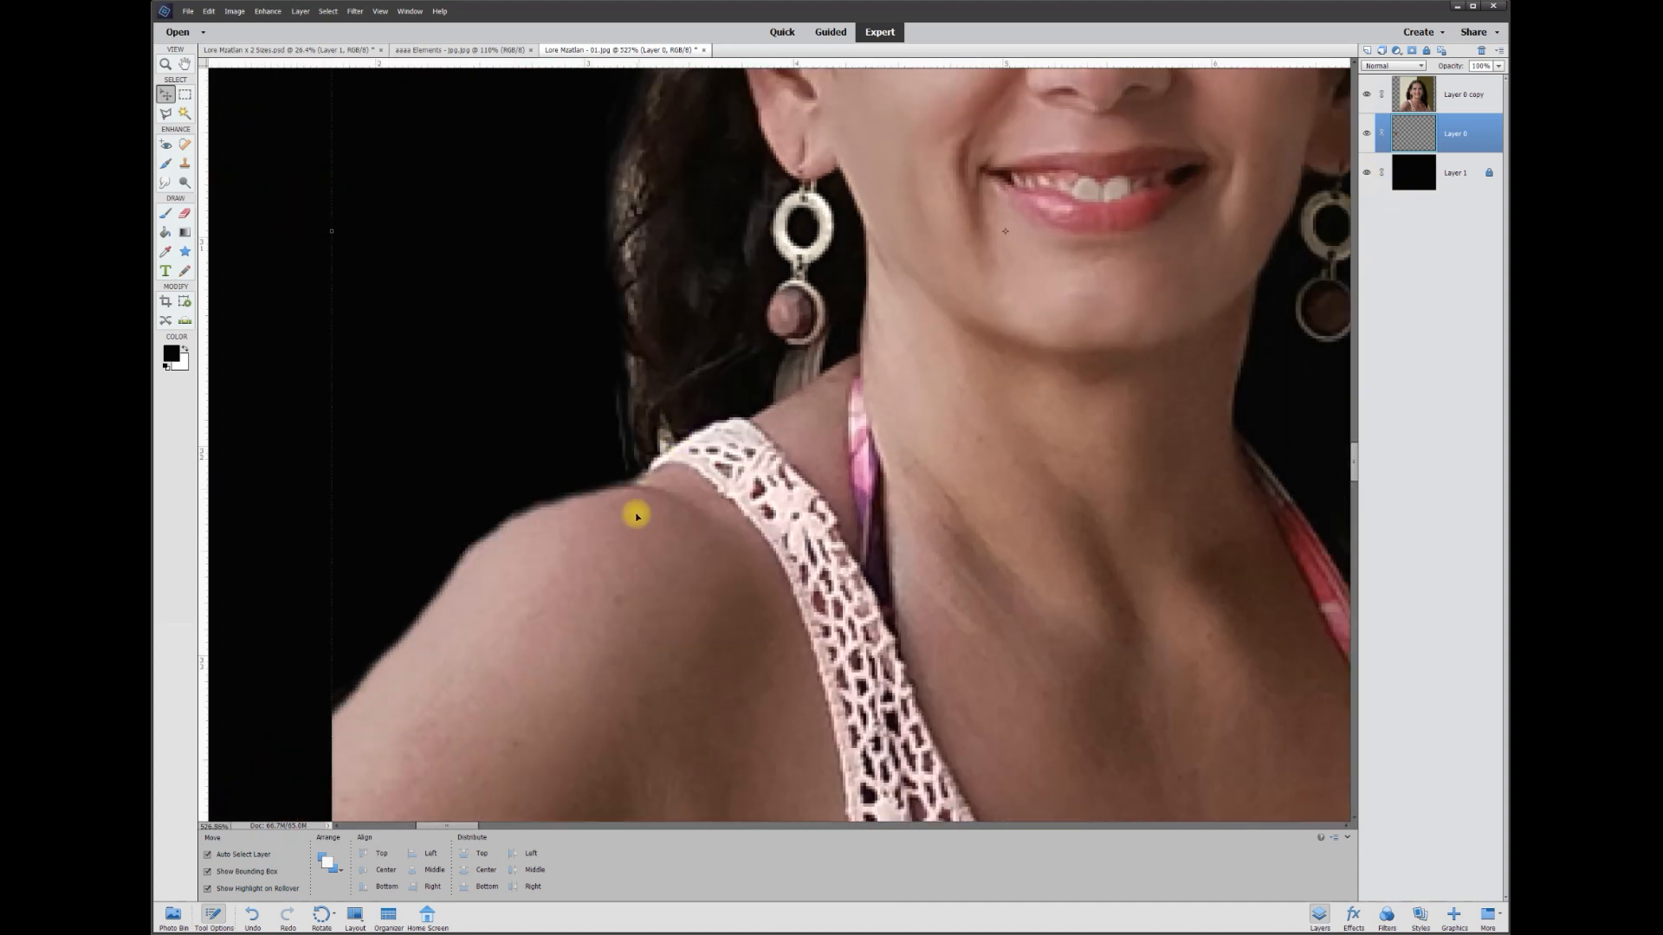
{"action": "scroll", "coordinate": [672, 412], "scroll_direction": "down", "scroll_amount": 2}
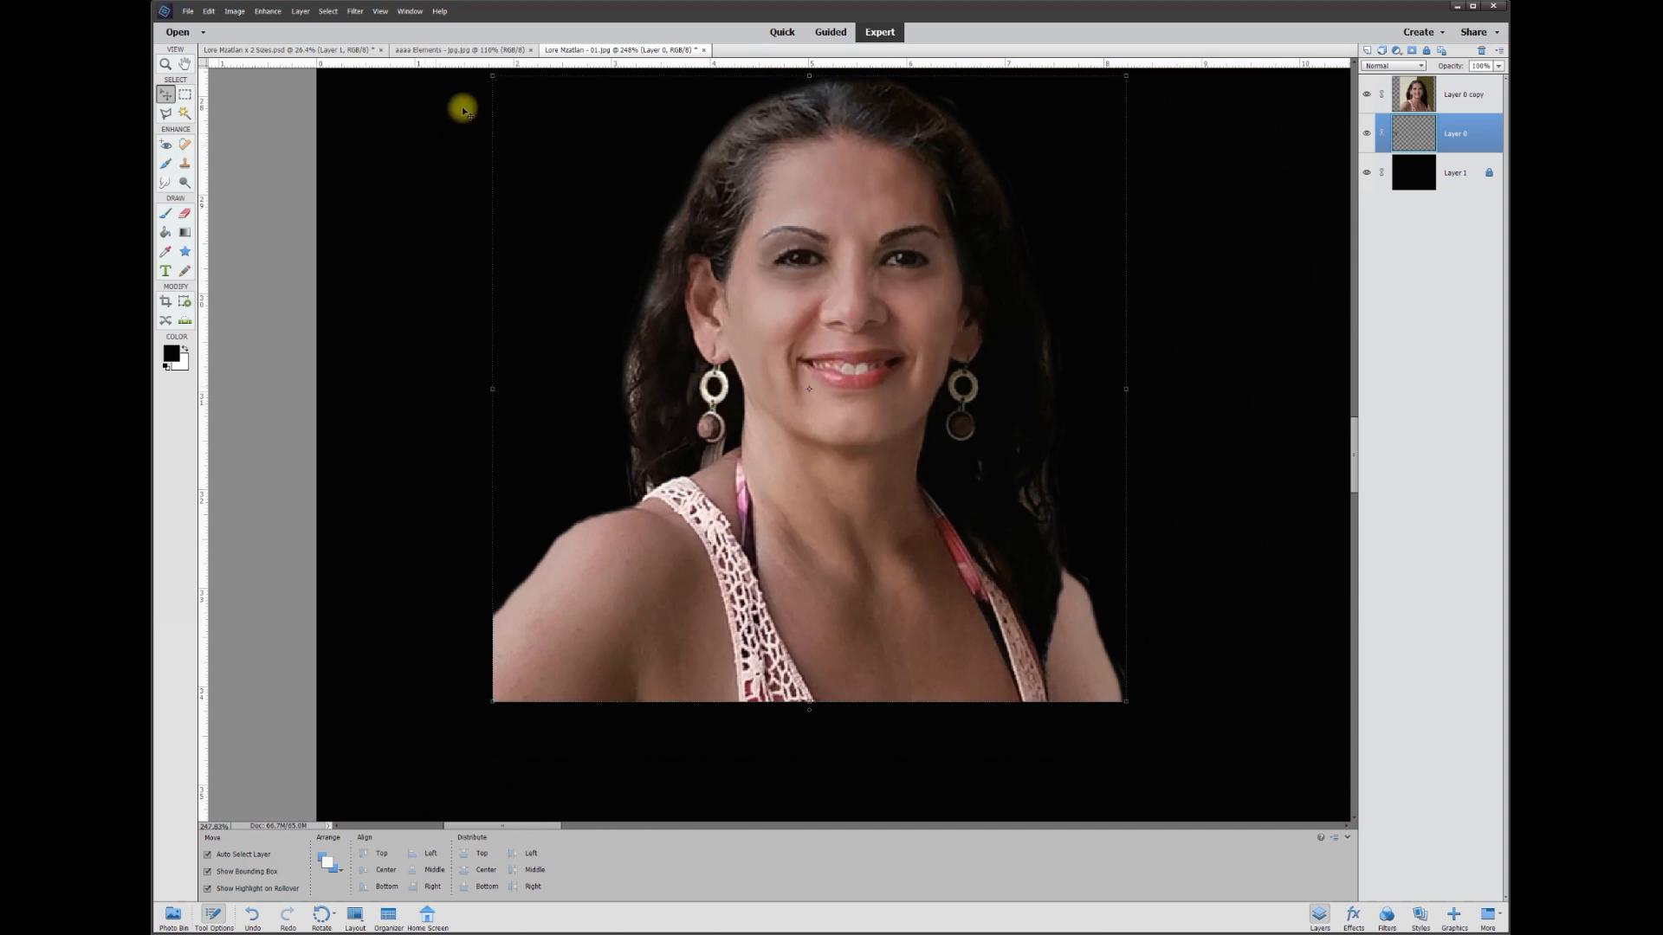
{"action": "scroll", "coordinate": [994, 613], "scroll_direction": "up", "scroll_amount": 3}
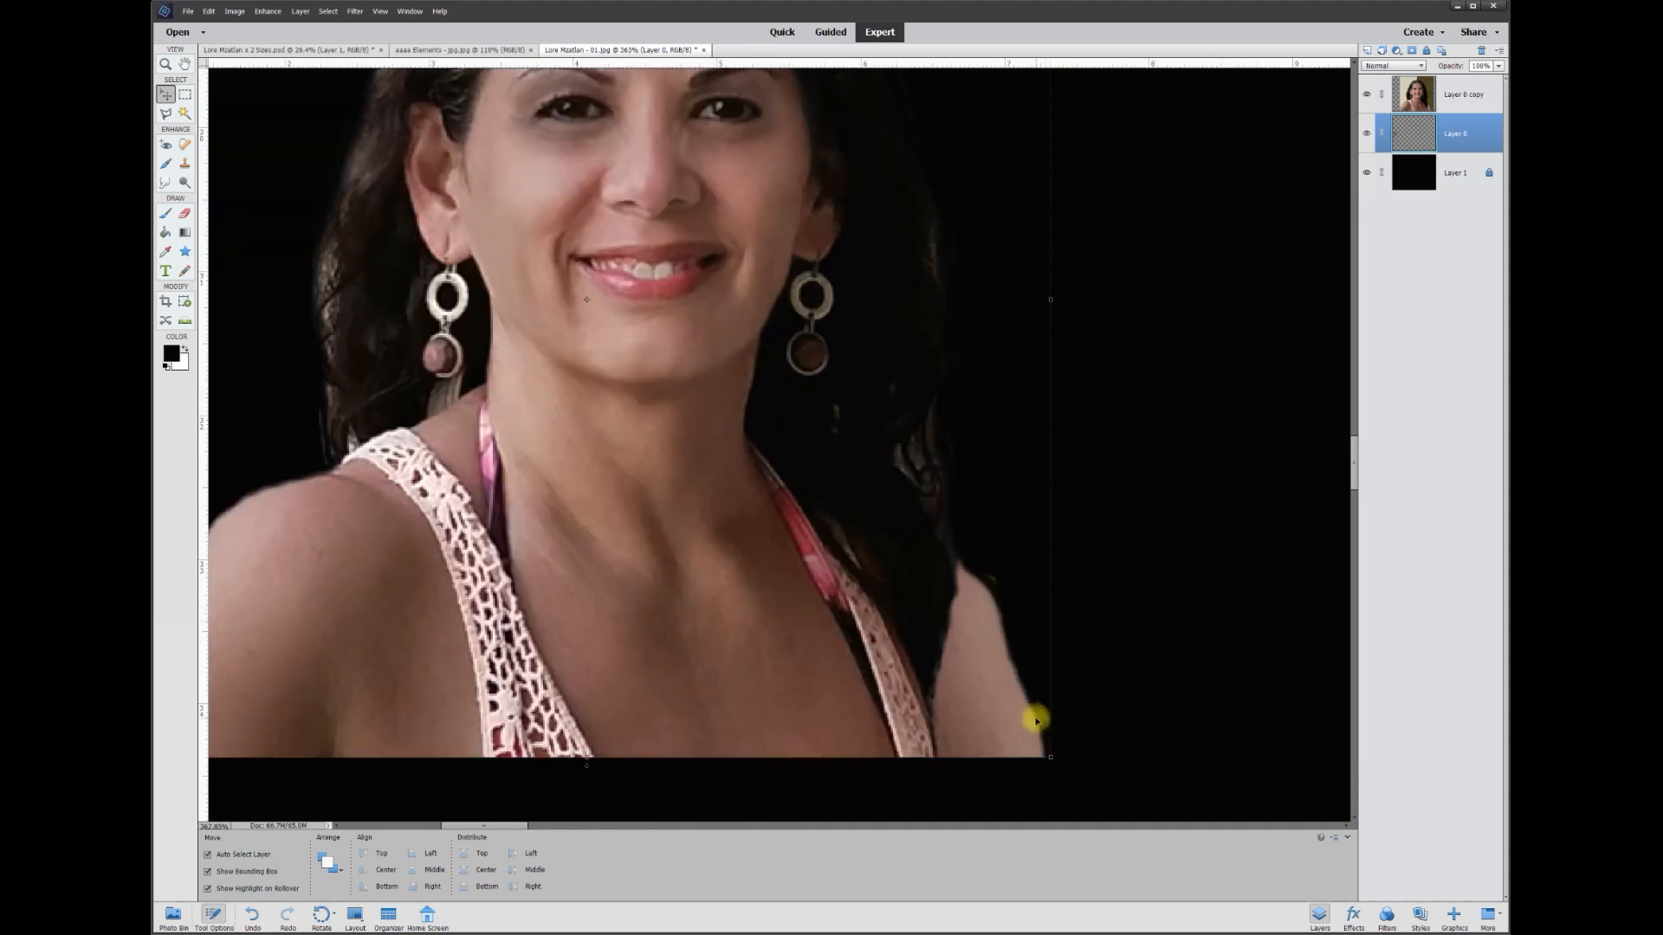
{"action": "scroll", "coordinate": [1039, 724], "scroll_direction": "down", "scroll_amount": 4}
{"action": "scroll", "coordinate": [1030, 715], "scroll_direction": "down", "scroll_amount": 6}
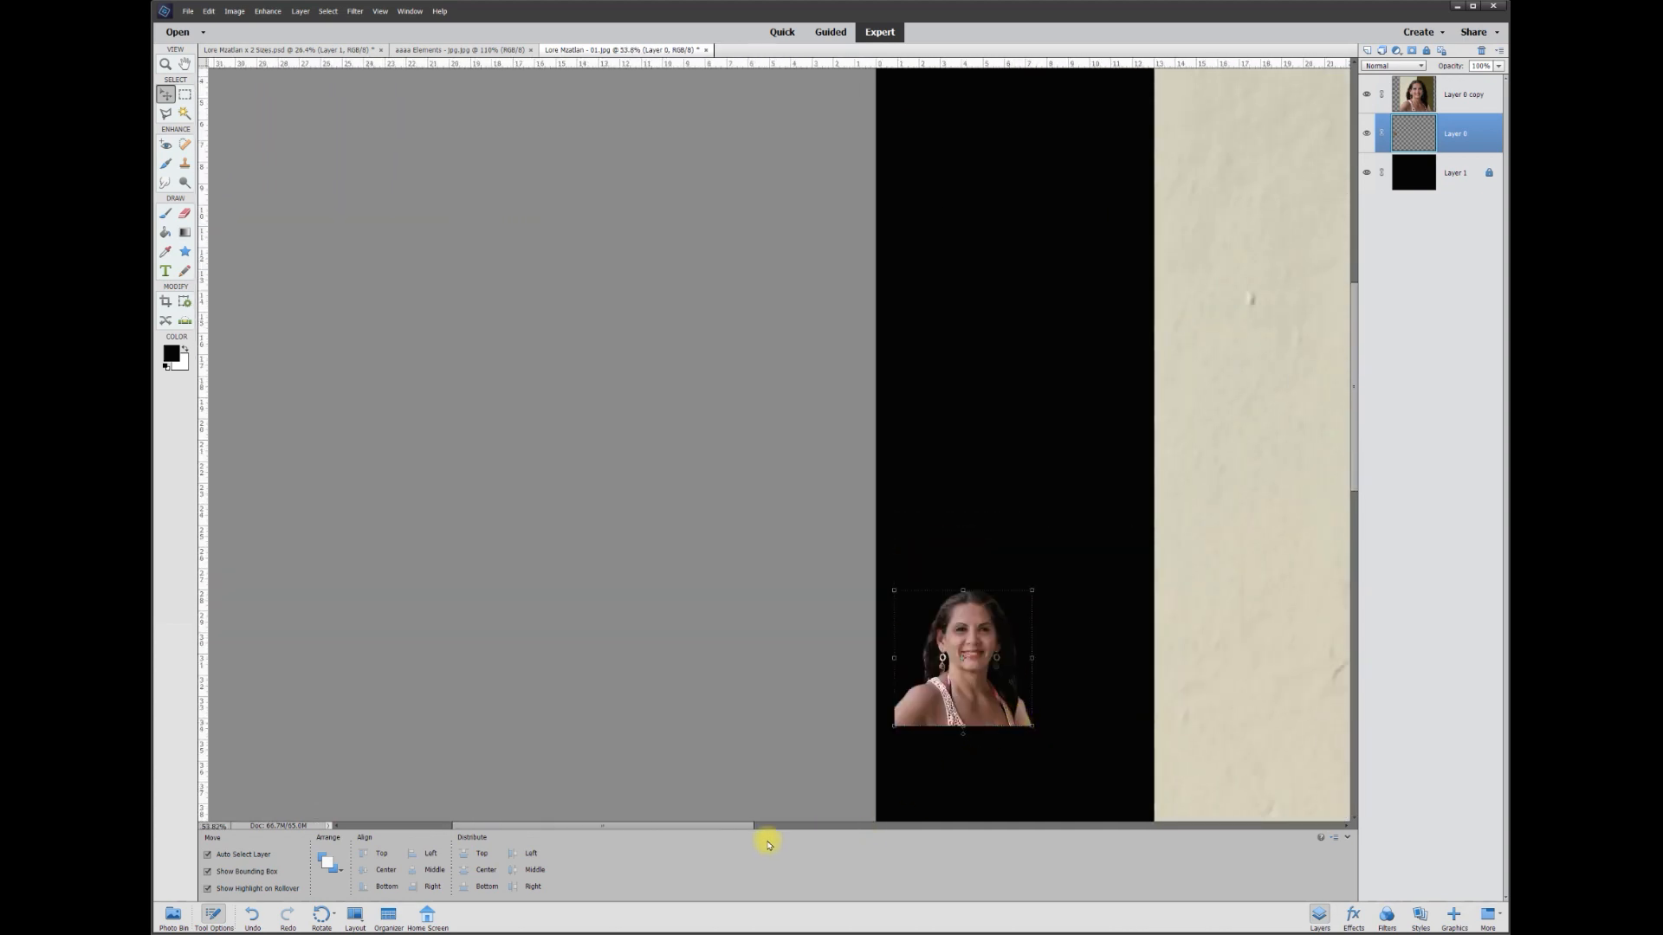
- Set the Eraser brush to 25 px for the large portrait and make the large portrait's layer active
{"action": "left_click_drag", "start_coordinate": [731, 830], "coordinate": [984, 835]}
{"action": "scroll", "coordinate": [1049, 697], "scroll_direction": "down", "scroll_amount": 3}
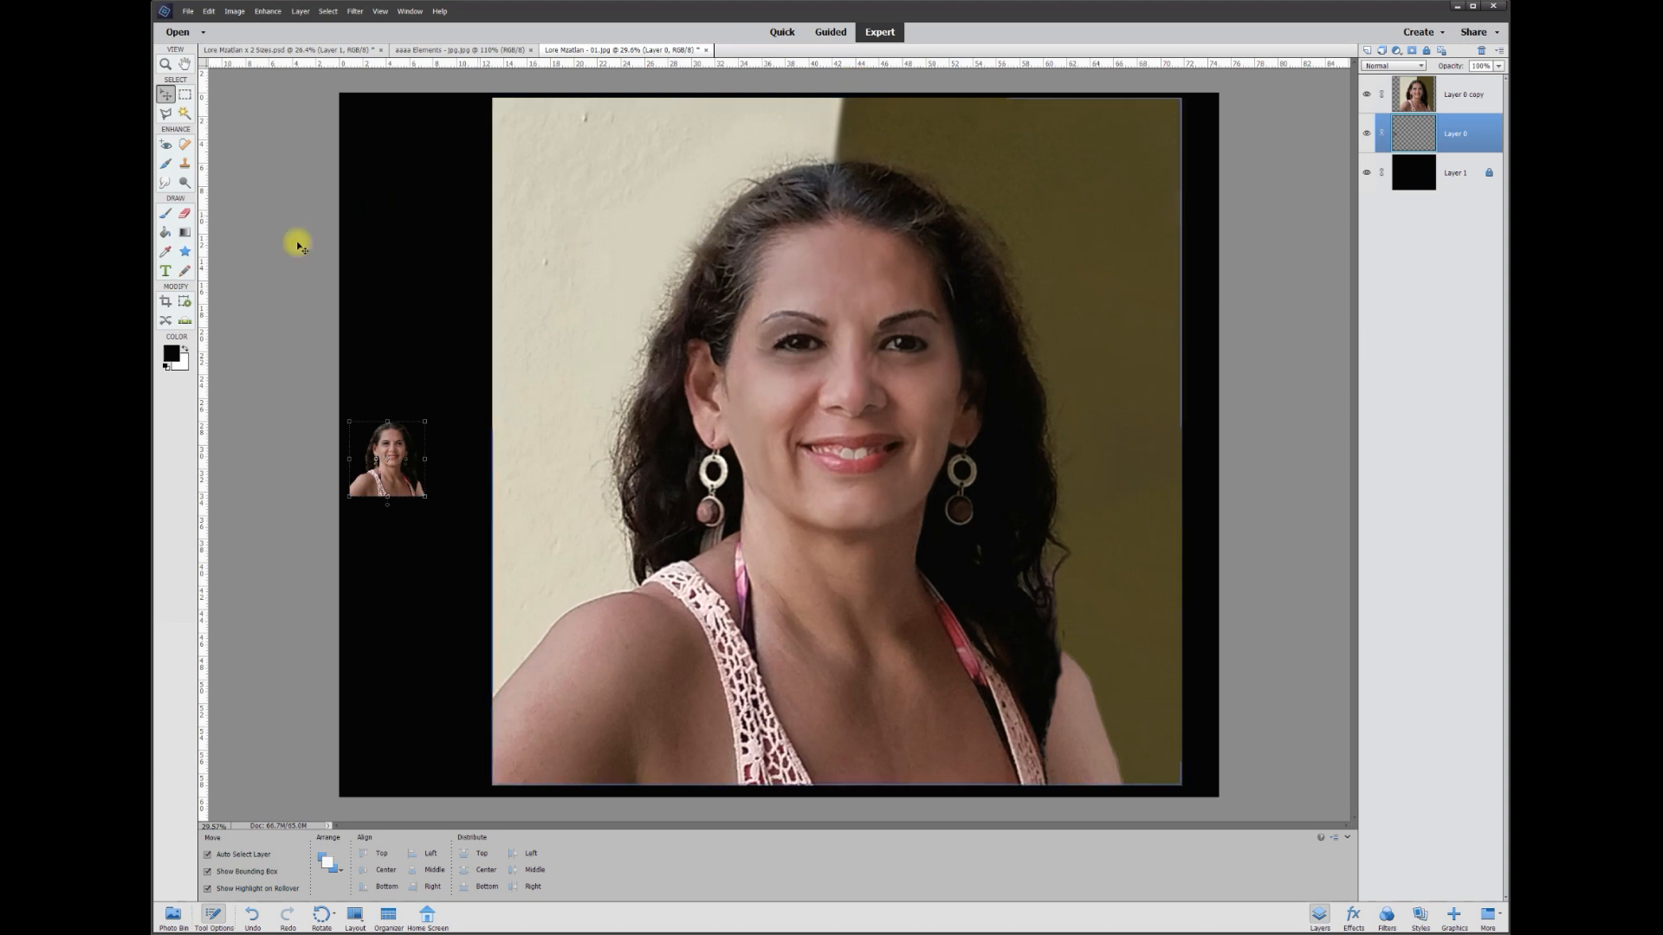
{"action": "left_click", "coordinate": [186, 215]}
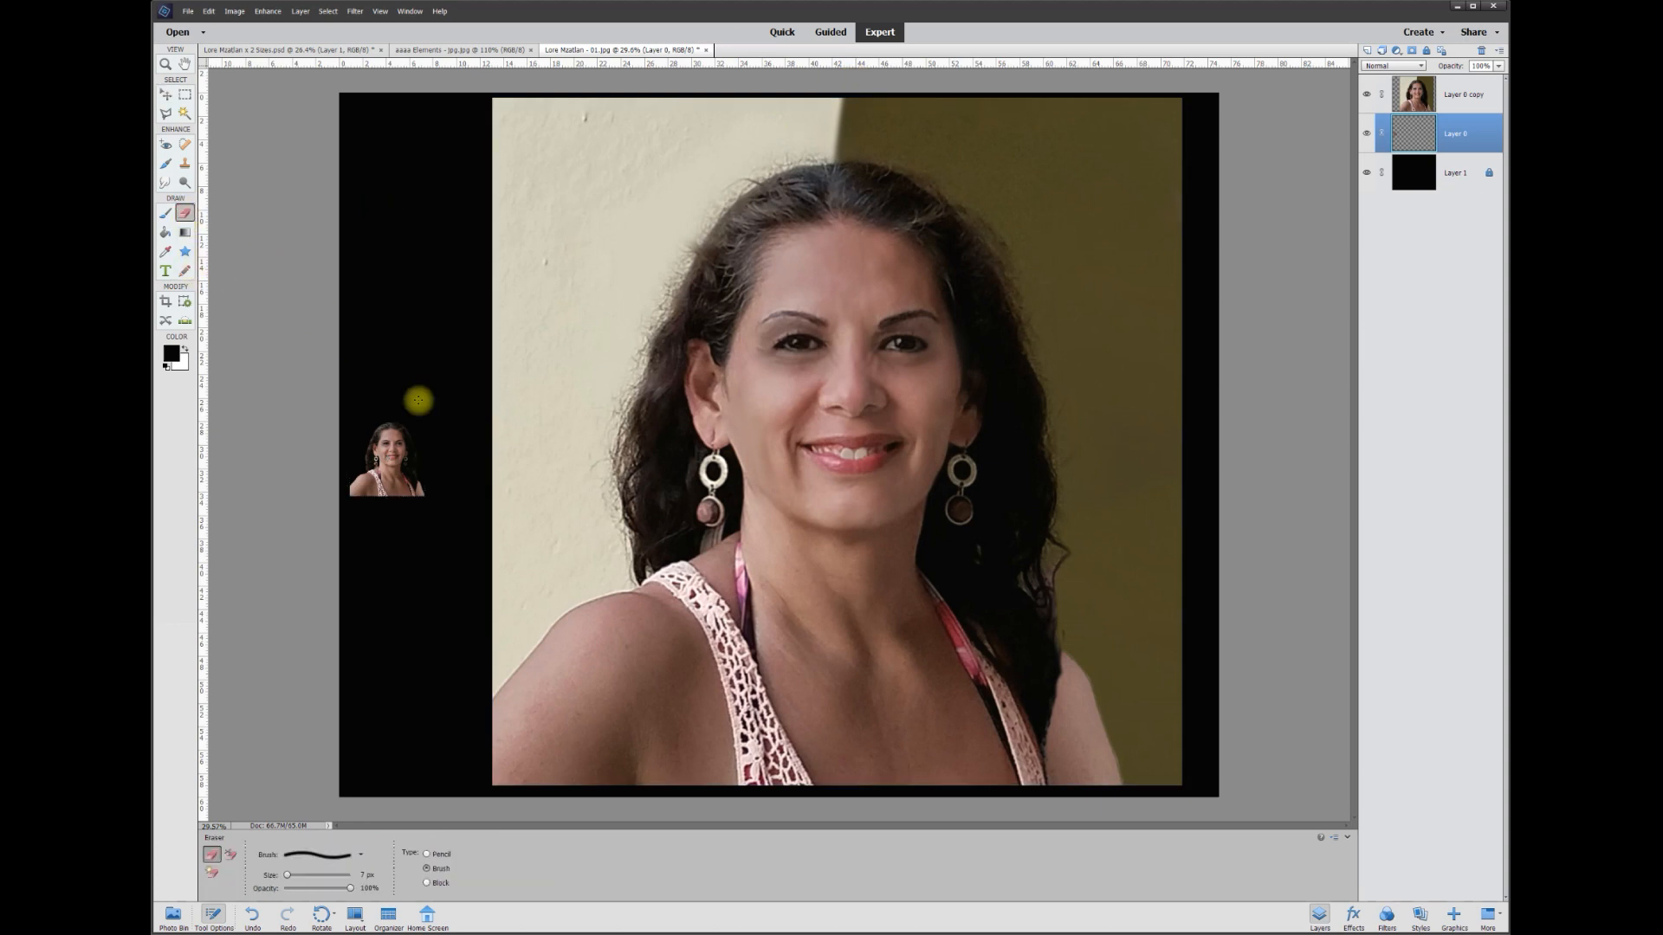
{"action": "scroll", "coordinate": [625, 591], "scroll_direction": "up", "scroll_amount": 2}
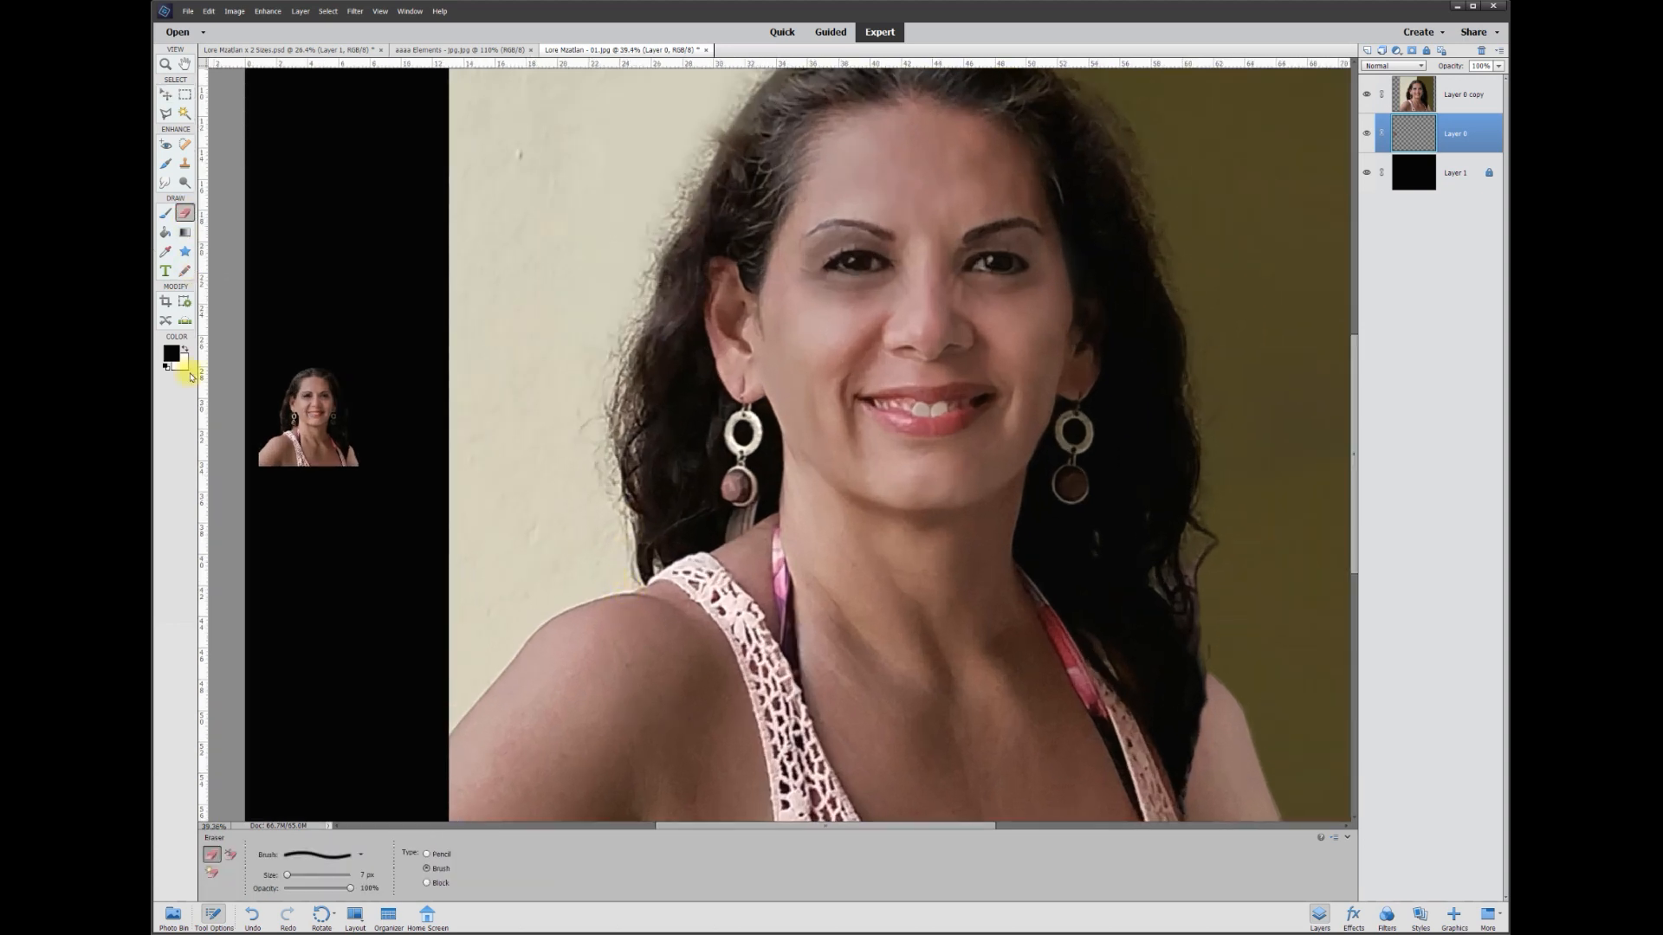
{"action": "scroll", "coordinate": [684, 567], "scroll_direction": "up", "scroll_amount": 4}
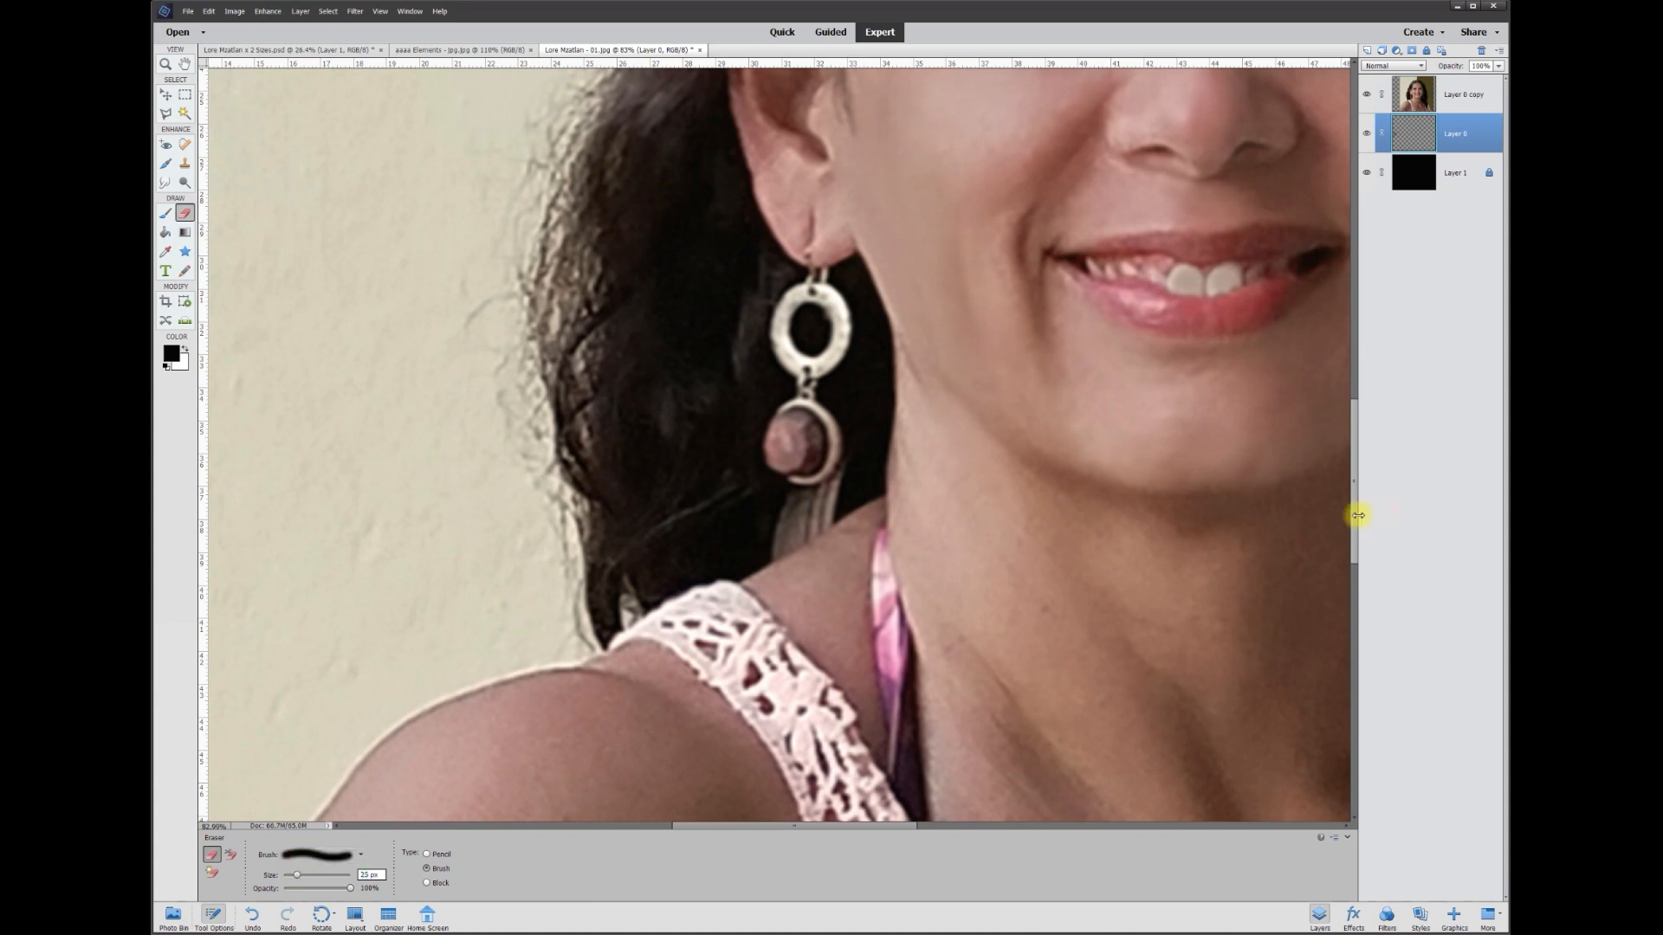
{"action": "left_click_drag", "start_coordinate": [1355, 501], "coordinate": [1355, 572]}
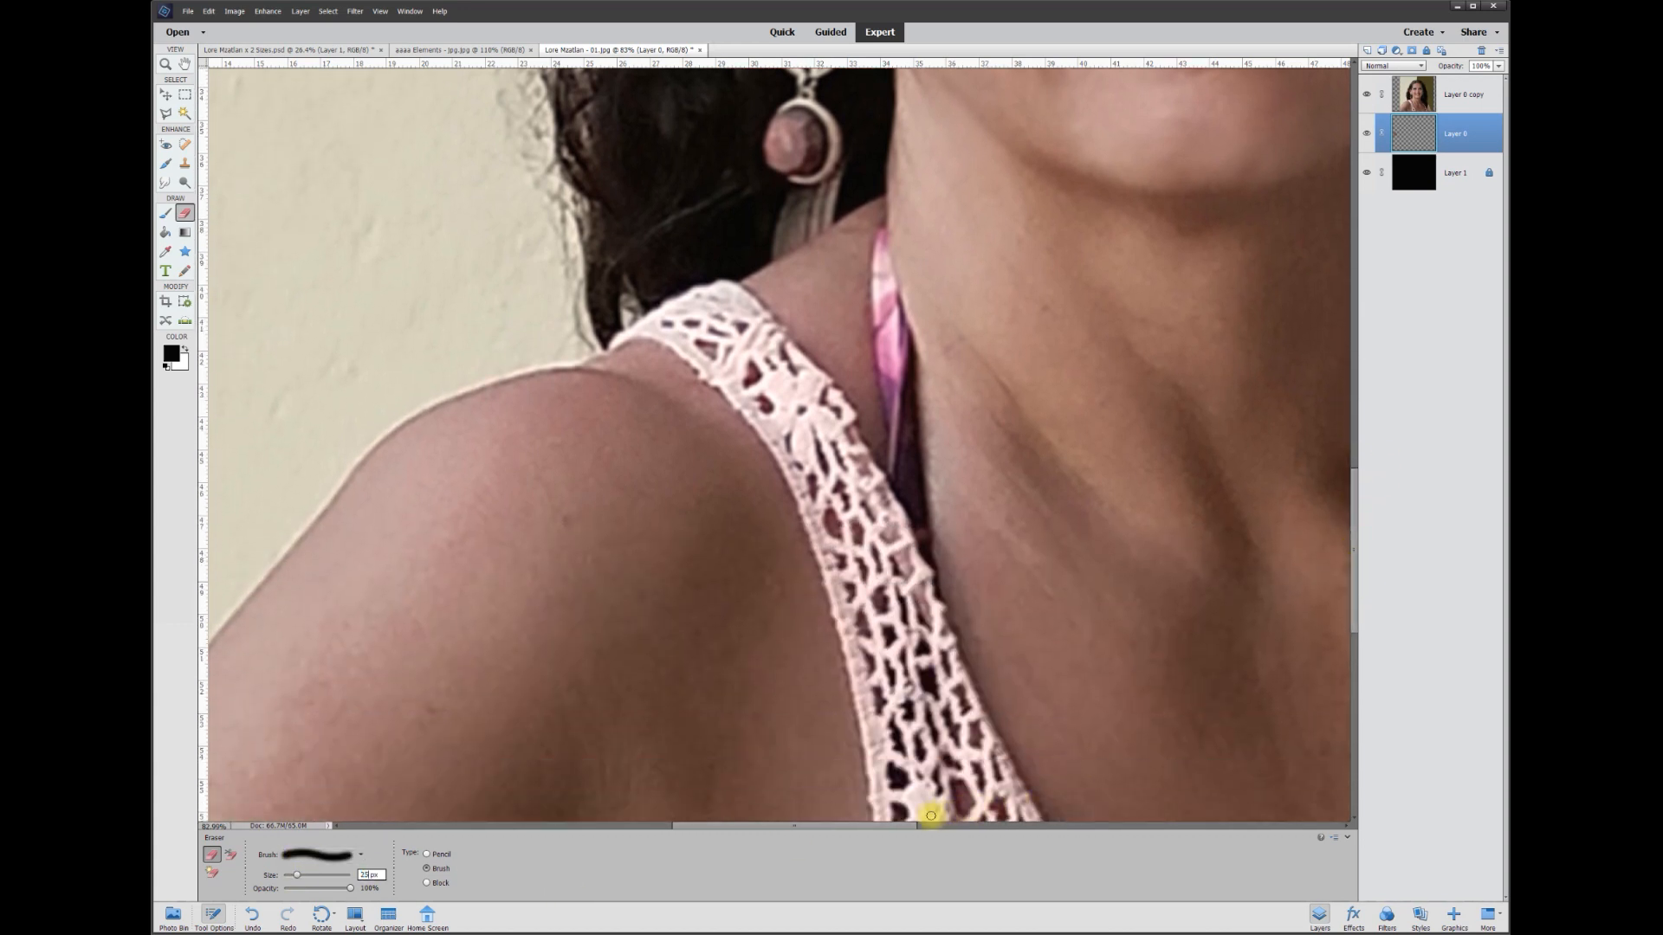
{"action": "left_click_drag", "start_coordinate": [898, 825], "coordinate": [854, 825]}
{"action": "left_click", "coordinate": [1471, 97]}
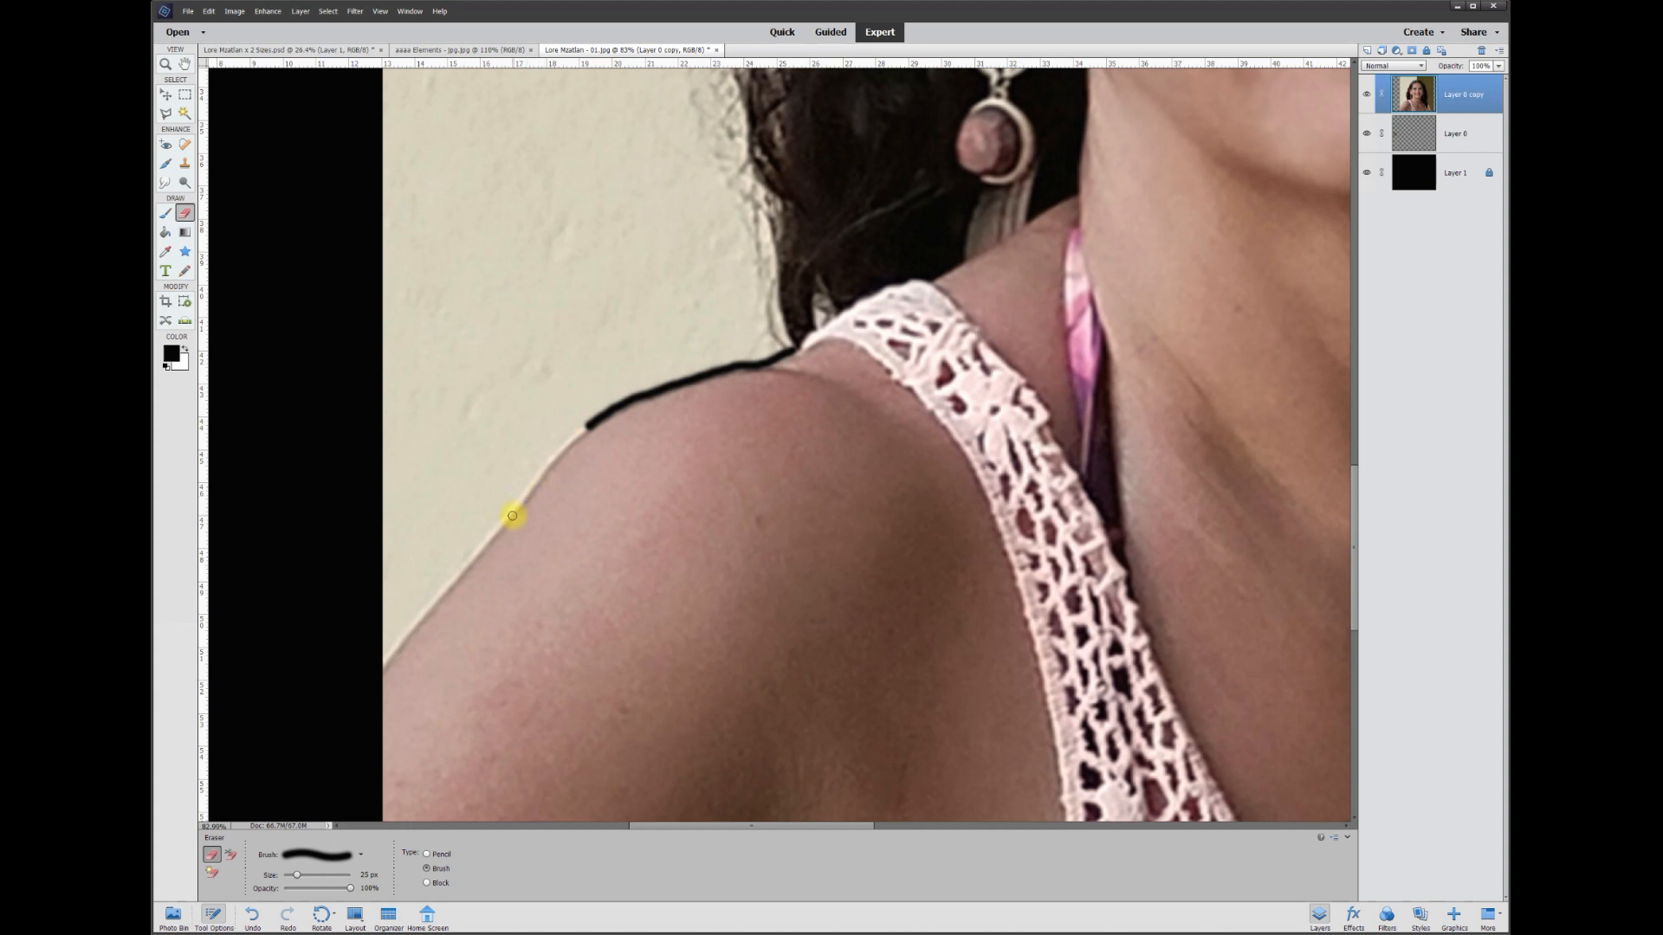
- Erase a thin outline in straight segments along the large portrait's left shoulder down to the photo's edge, then switch to the Move tool
{"action": "left_click", "coordinate": [532, 488], "text": "shift"}
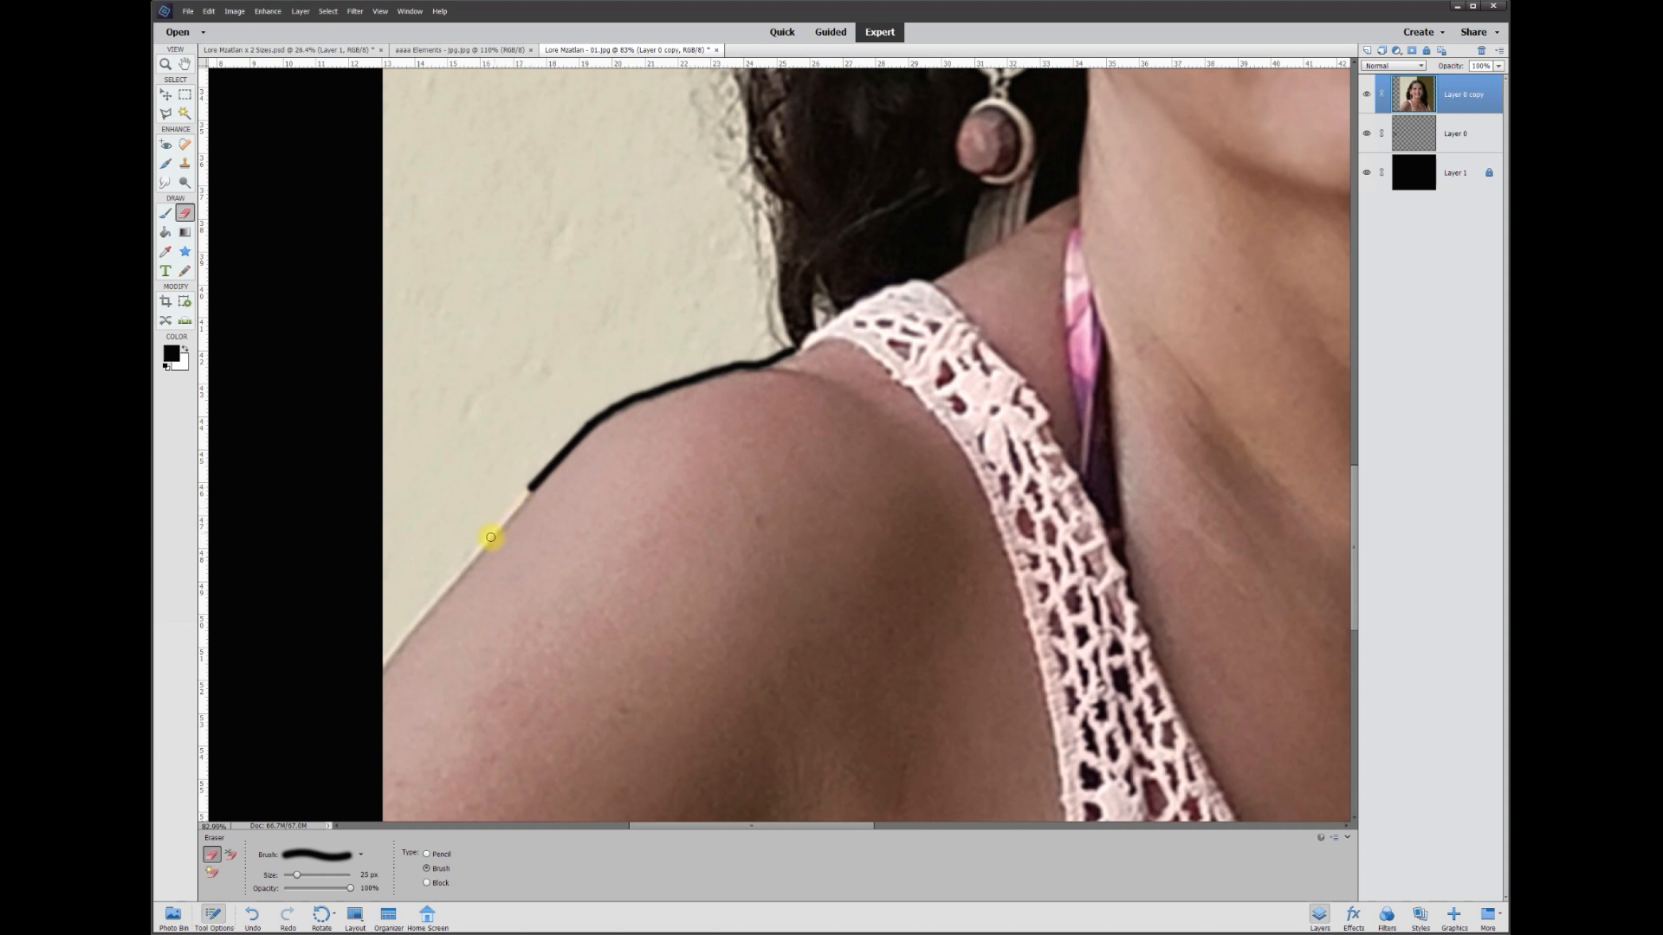
{"action": "left_click", "coordinate": [486, 545], "text": "shift"}
{"action": "left_click", "coordinate": [426, 611], "text": "shift"}
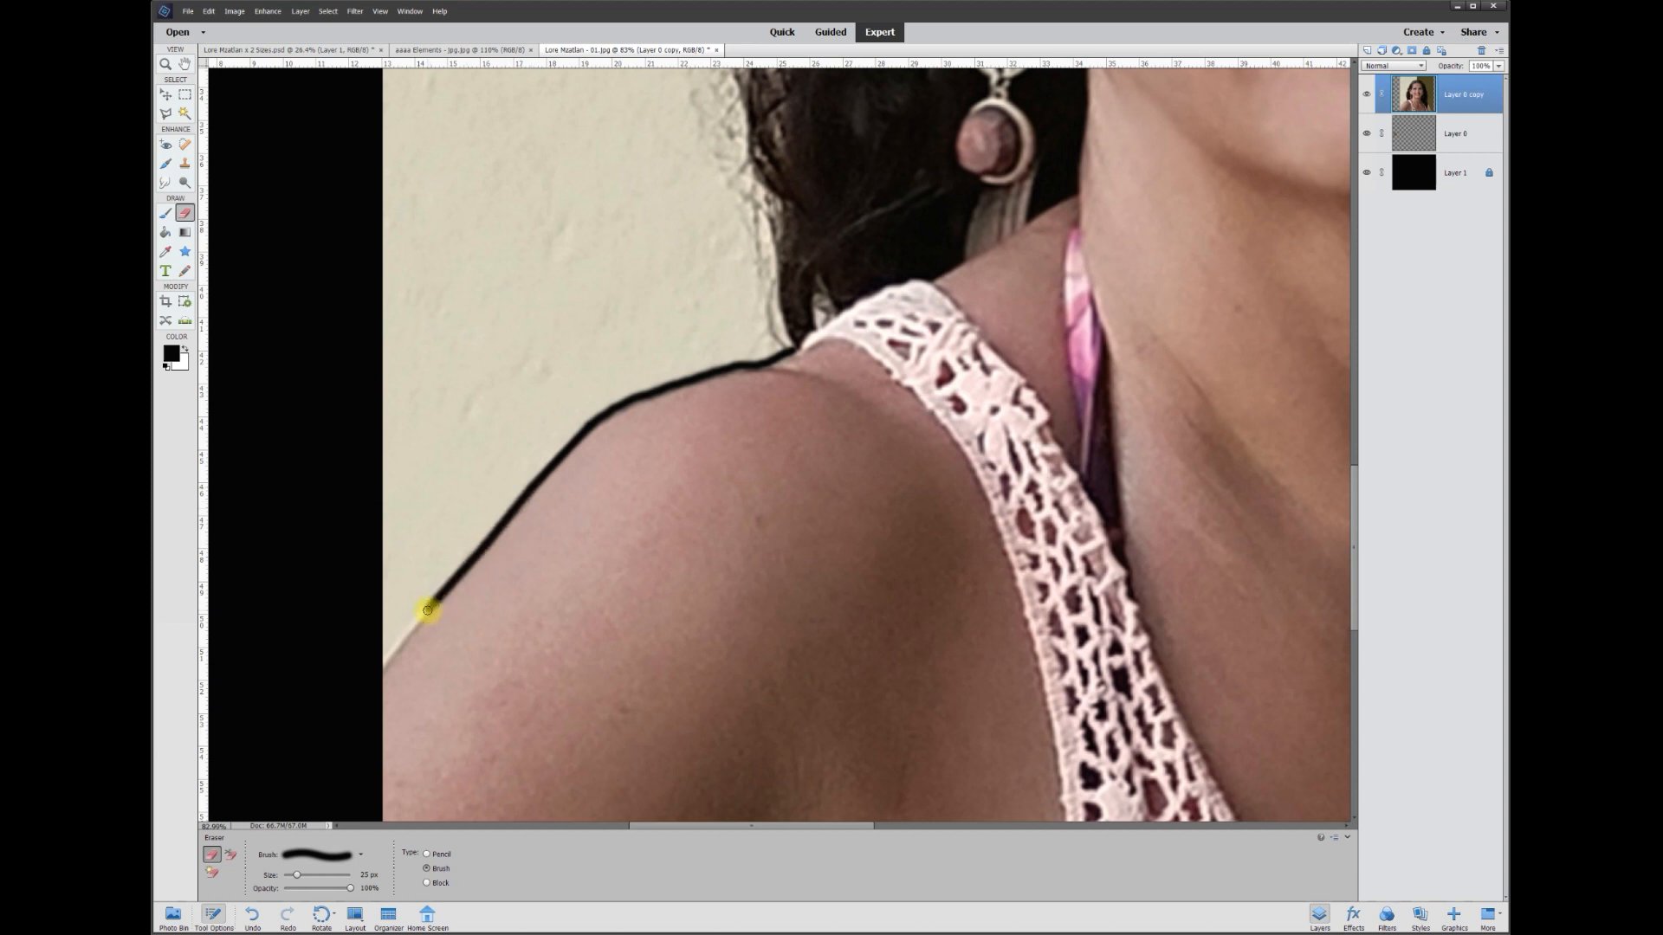
{"action": "left_click", "coordinate": [381, 673], "text": "shift"}
{"action": "scroll", "coordinate": [575, 453], "scroll_direction": "up", "scroll_amount": 4}
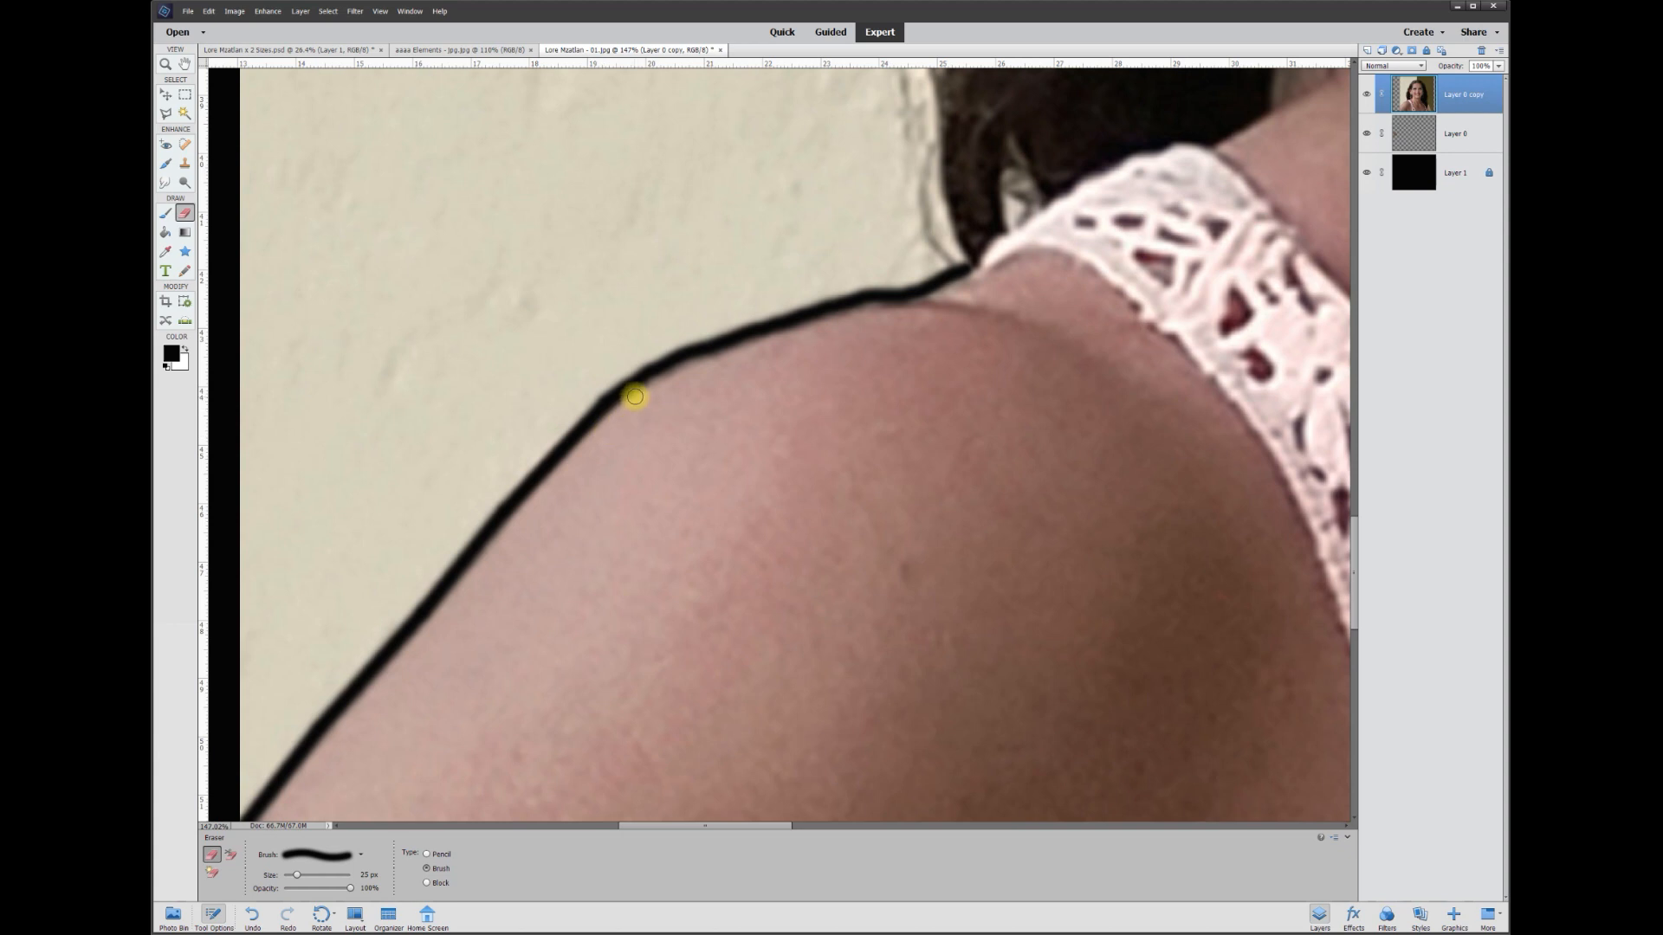
{"action": "scroll", "coordinate": [546, 563], "scroll_direction": "up", "scroll_amount": 3}
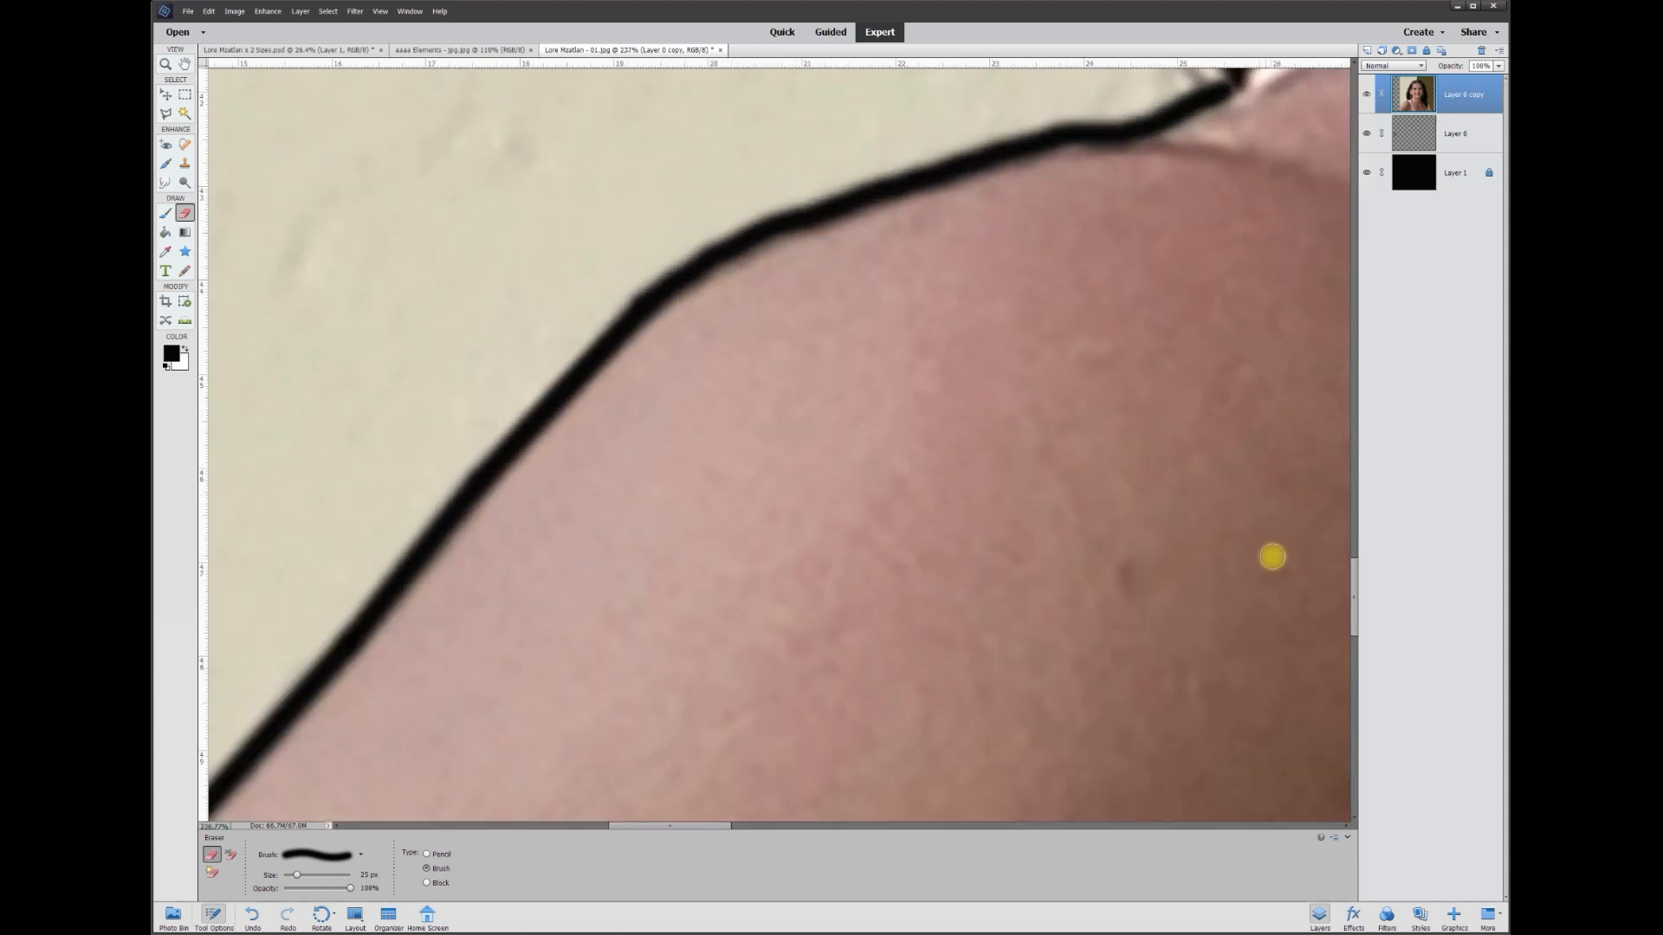
{"action": "scroll", "coordinate": [783, 401], "scroll_direction": "down", "scroll_amount": 6}
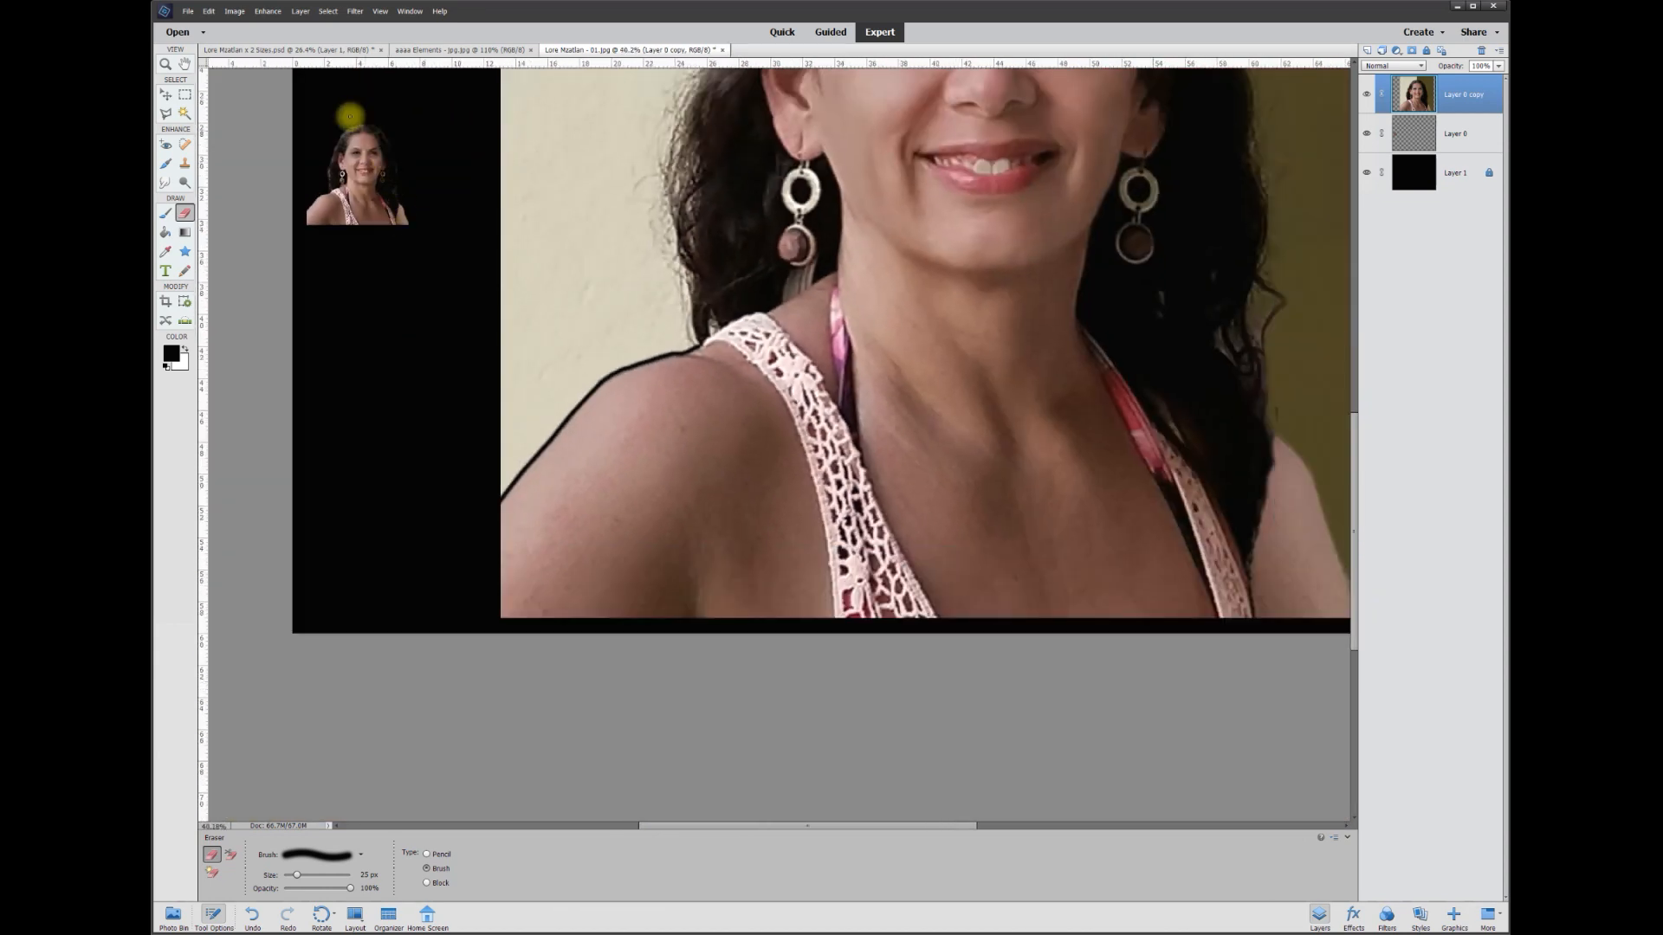
{"action": "left_click", "coordinate": [166, 94]}
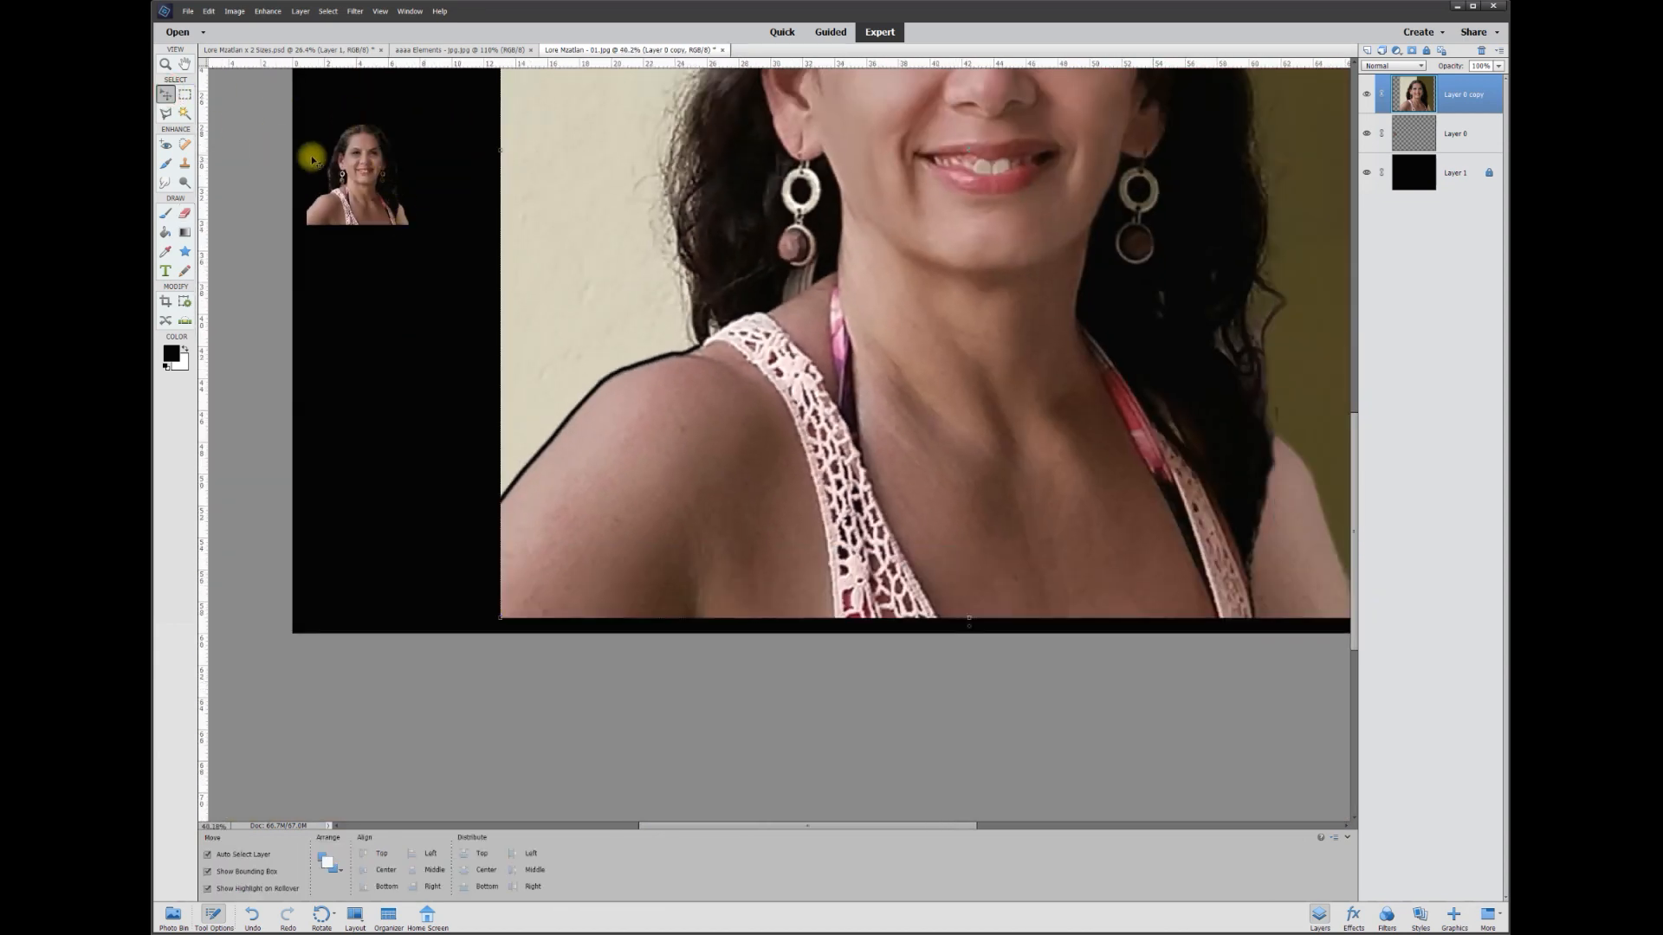
- Bring the small cutout's layer to the front, compare it against the large portrait's left shoulder, and return it to the black area
{"action": "mouse_move", "coordinate": [350, 167]}
{"action": "left_mouse_down"}
{"action": "mouse_move", "coordinate": [594, 428]}
{"action": "mouse_move", "coordinate": [639, 362]}
{"action": "mouse_move", "coordinate": [631, 382]}
{"action": "left_mouse_up"}
{"action": "key", "text": "ctrl+shift+bracketright"}
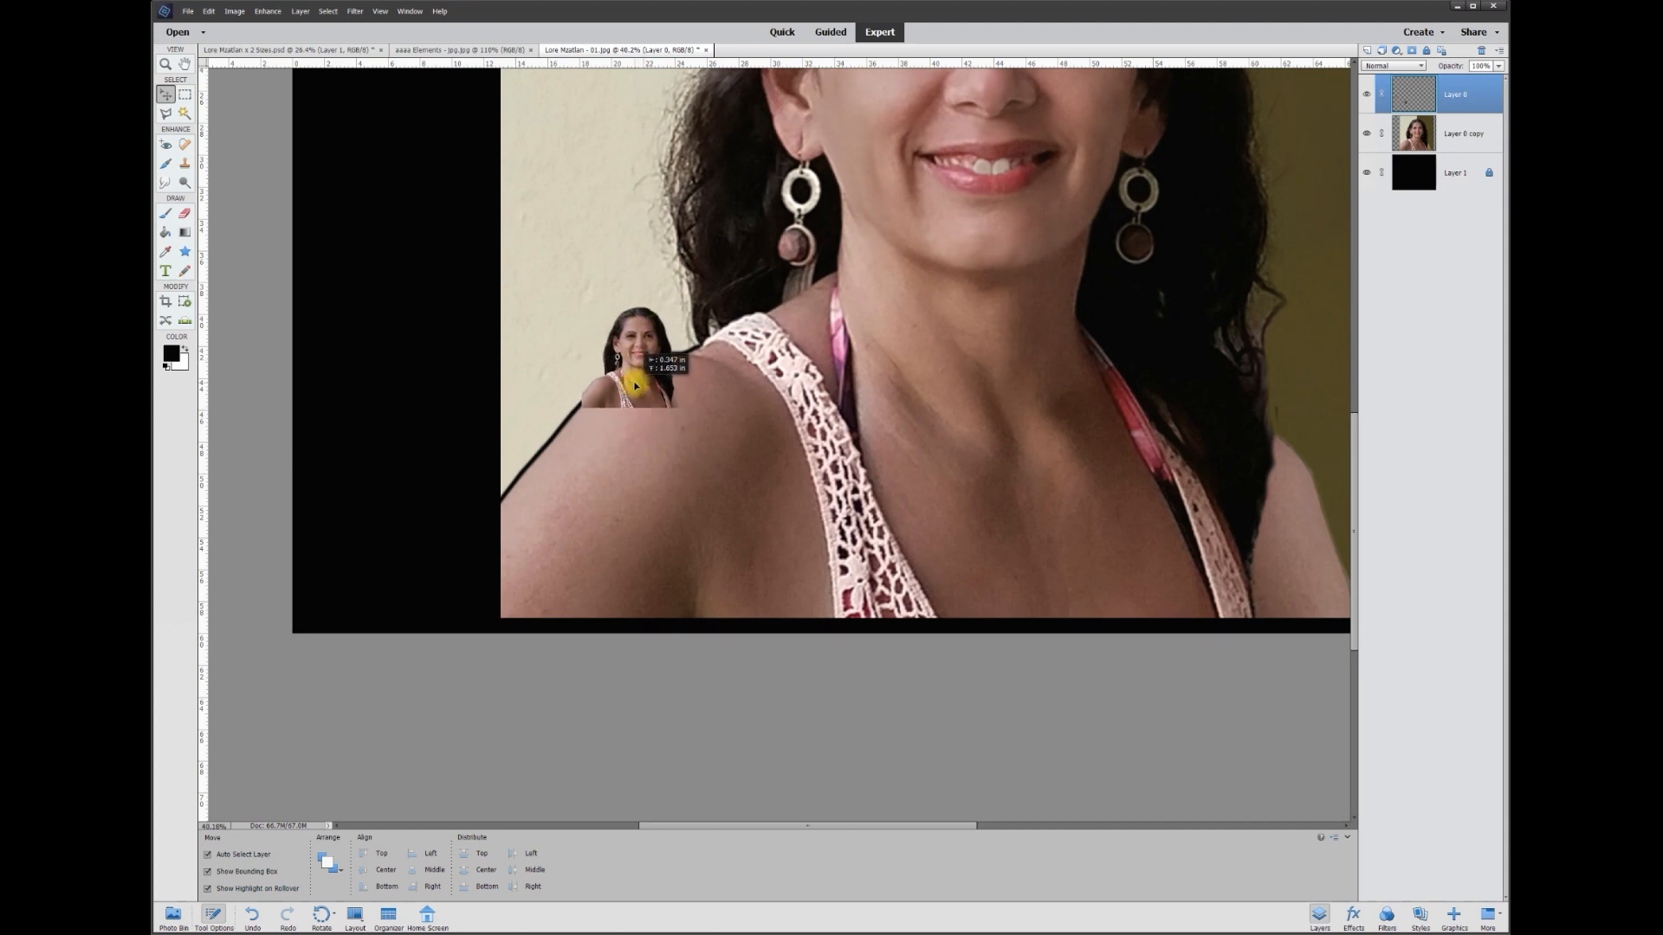
{"action": "scroll", "coordinate": [590, 393], "scroll_direction": "up", "scroll_amount": 3}
{"action": "scroll", "coordinate": [646, 419], "scroll_direction": "up", "scroll_amount": 8}
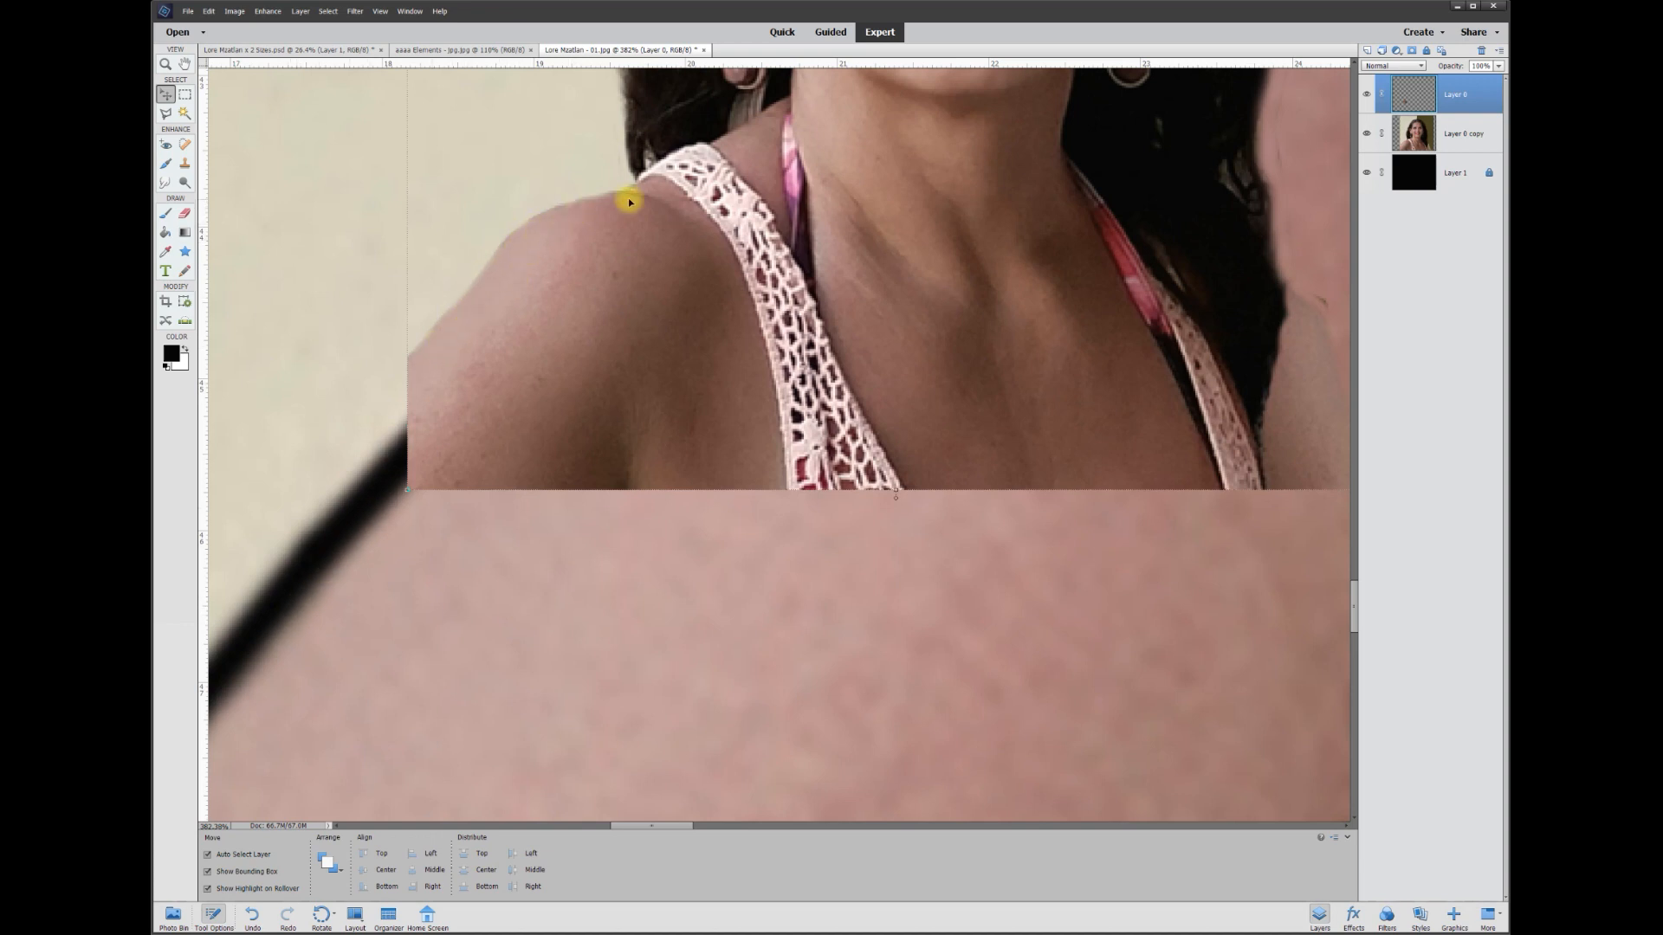
{"action": "scroll", "coordinate": [741, 319], "scroll_direction": "down", "scroll_amount": 3}
{"action": "scroll", "coordinate": [739, 323], "scroll_direction": "down", "scroll_amount": 6}
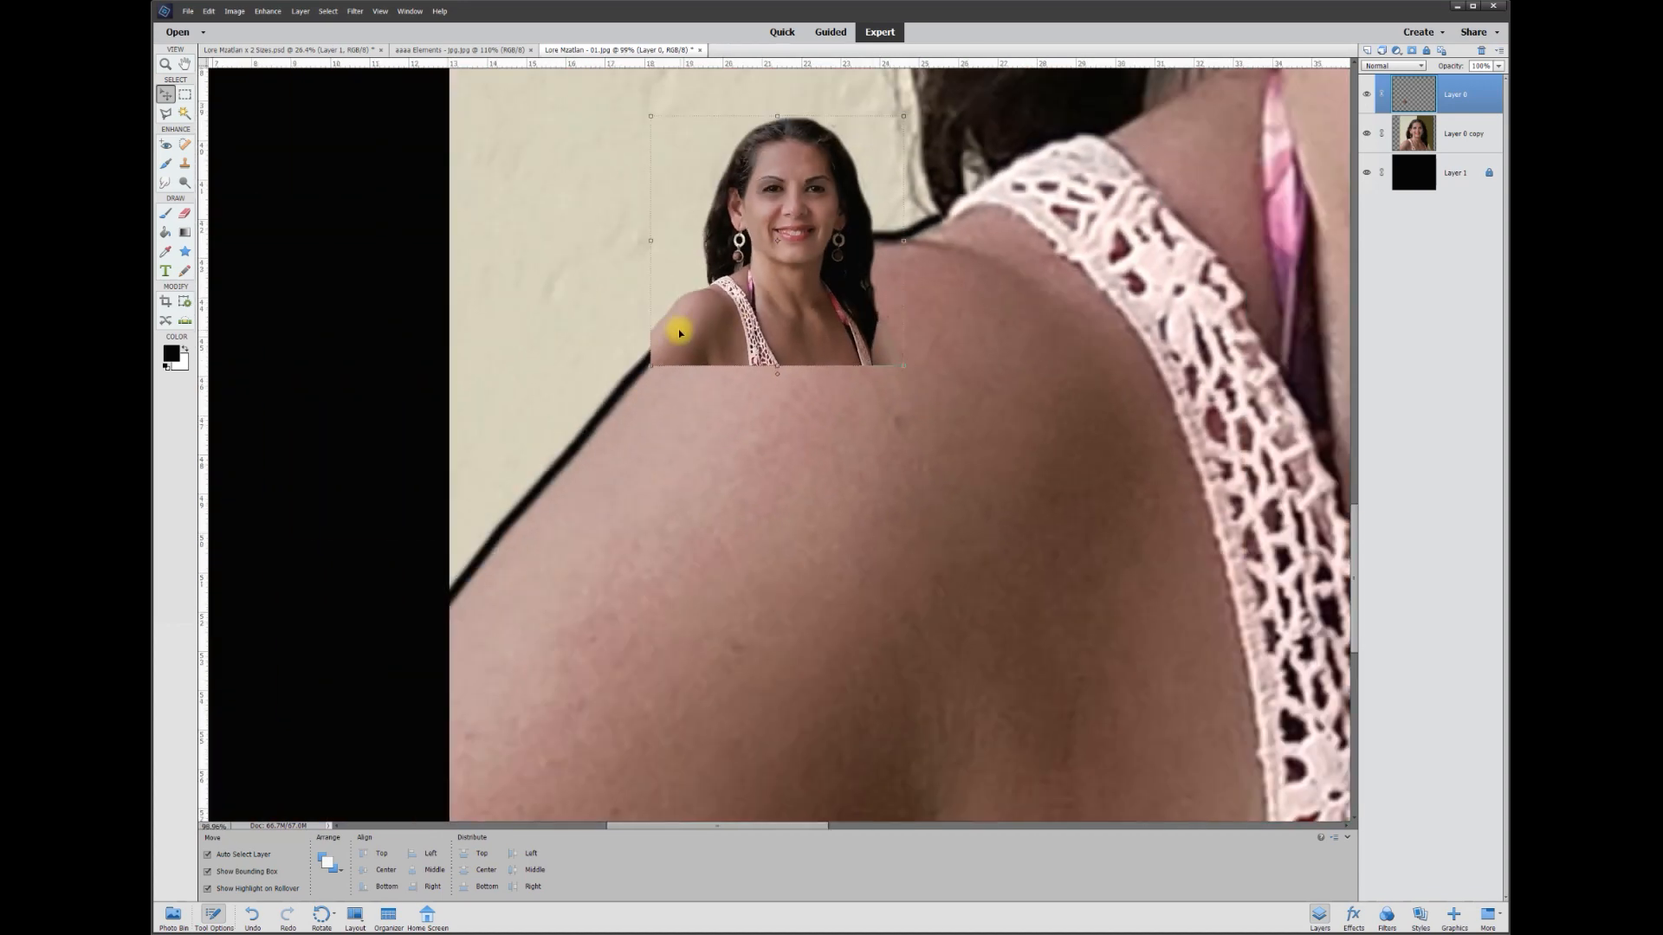
{"action": "left_click_drag", "start_coordinate": [720, 290], "coordinate": [493, 196]}
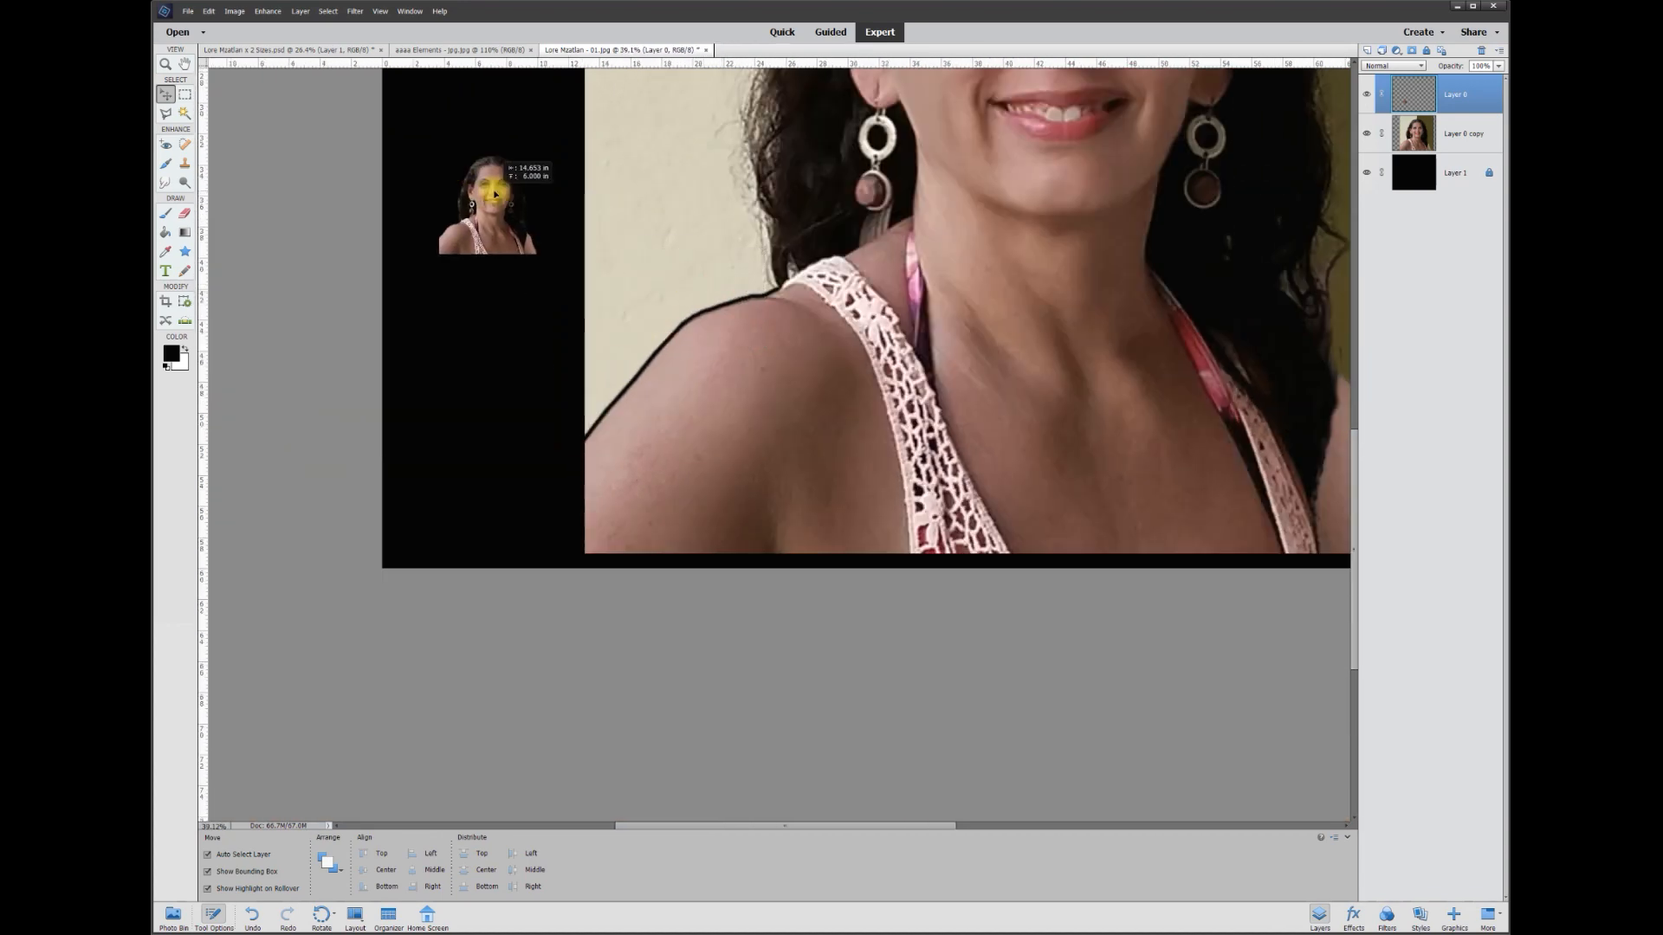
{"action": "scroll", "coordinate": [1130, 241], "scroll_direction": "up", "scroll_amount": 2}
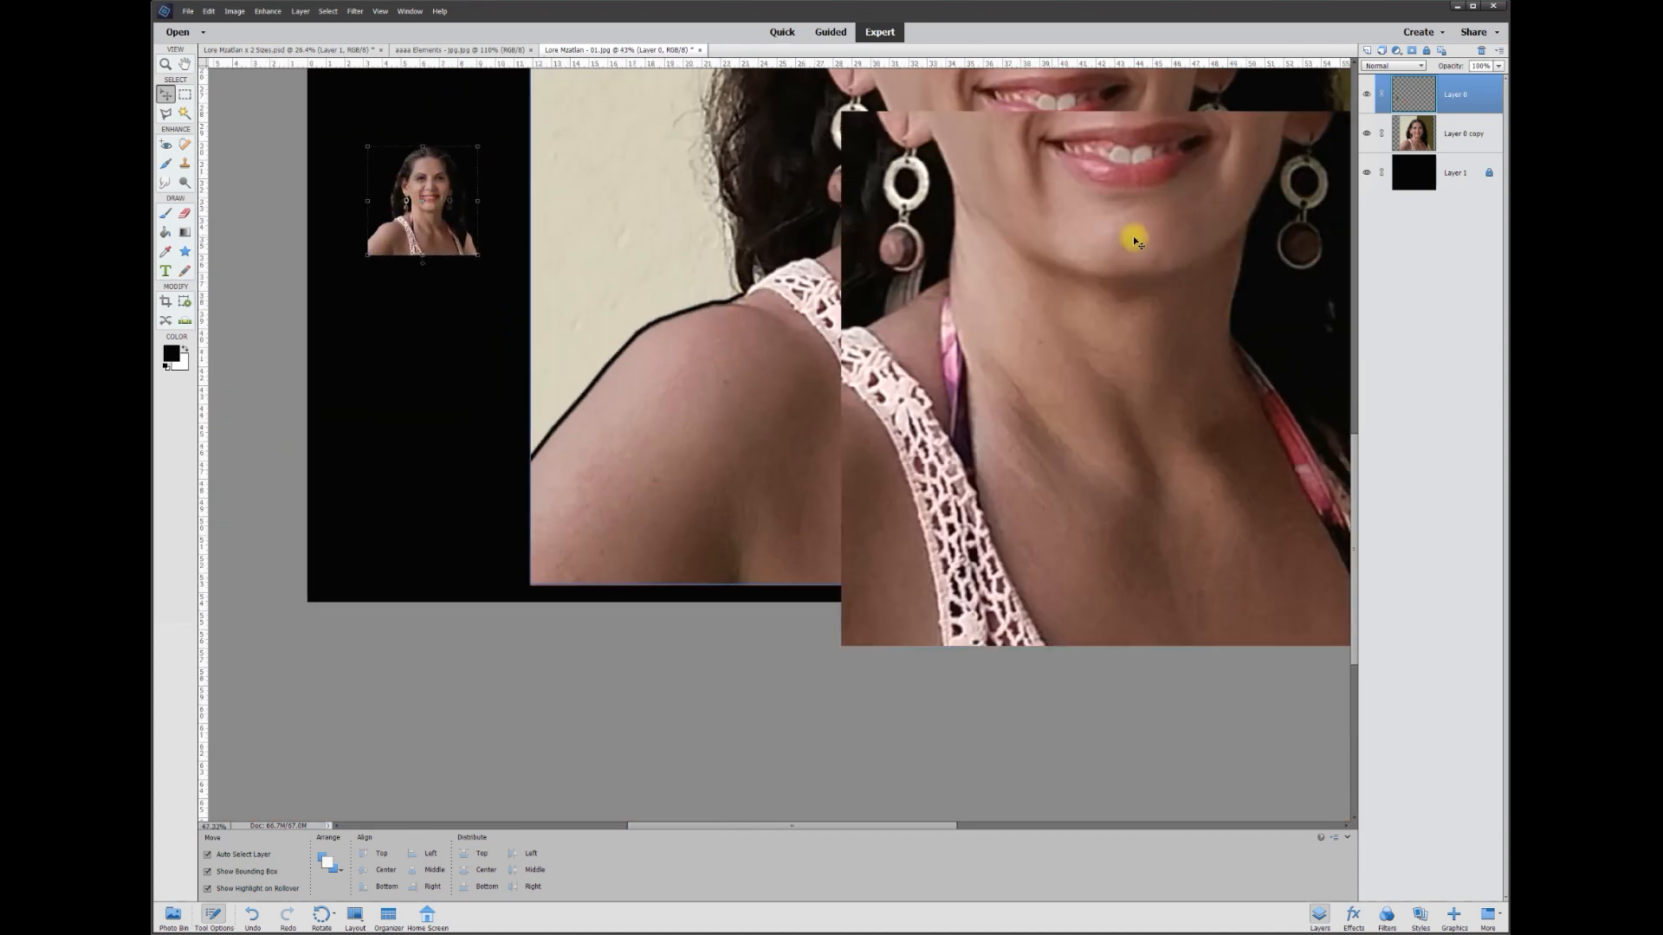
- With the Eraser brush at 100 px on the large portrait's layer, erase a soft band along the left hair edge up to the crown
{"action": "left_click_drag", "start_coordinate": [1355, 472], "coordinate": [1355, 415]}
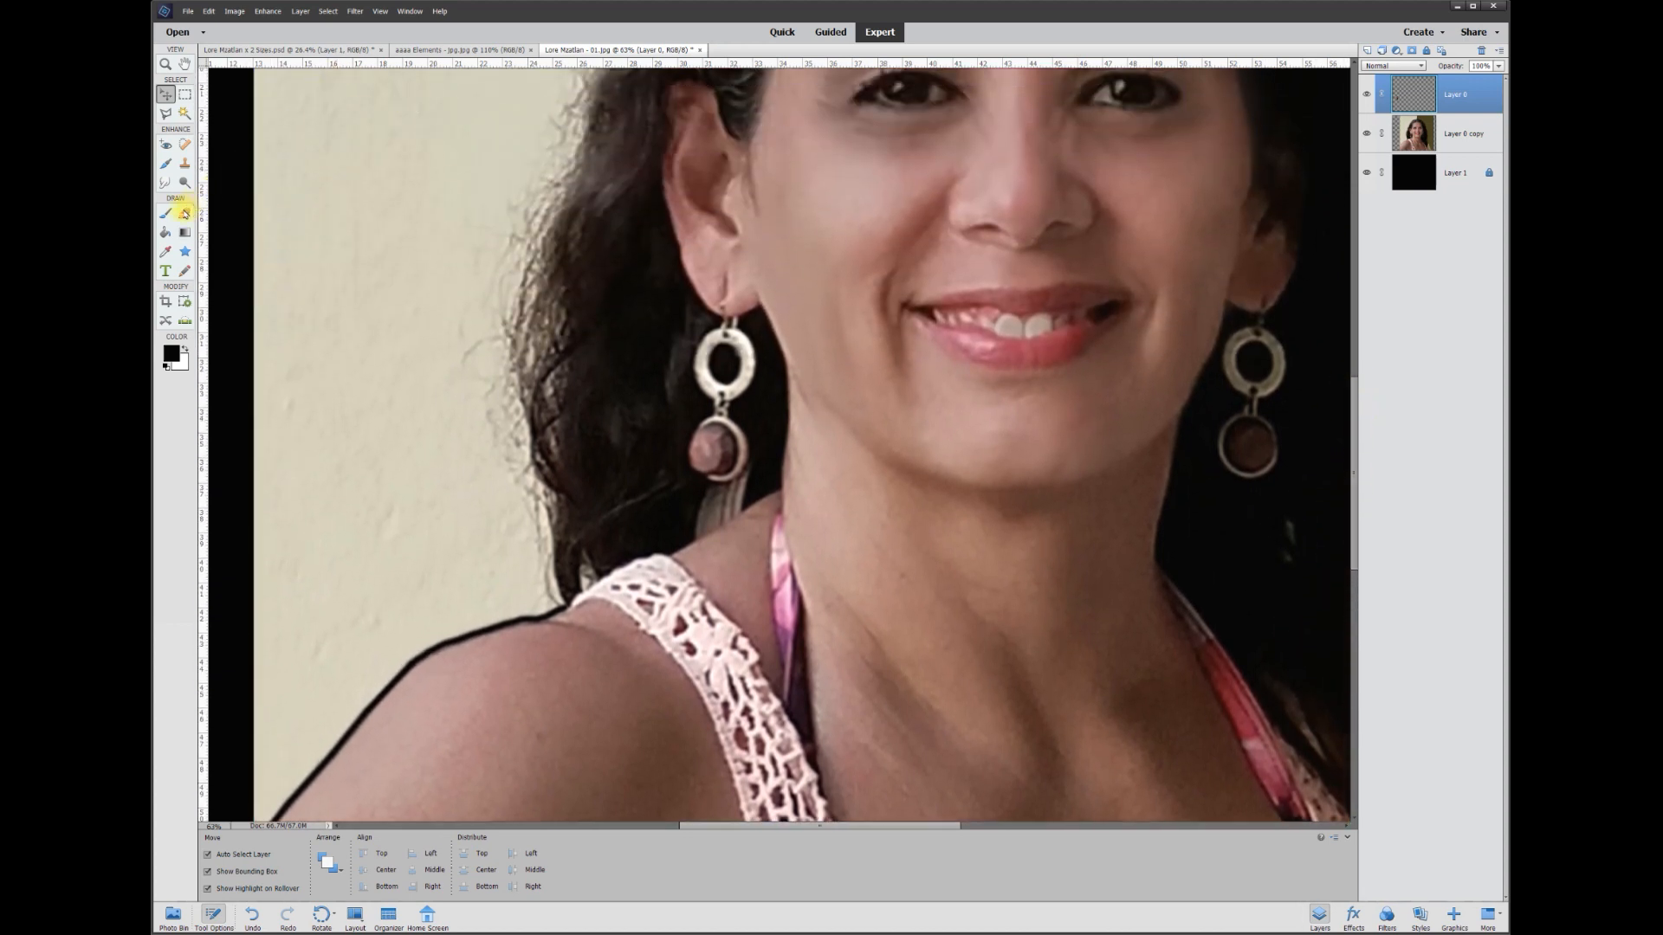
{"action": "left_click", "coordinate": [185, 213]}
{"action": "left_click", "coordinate": [368, 875]}
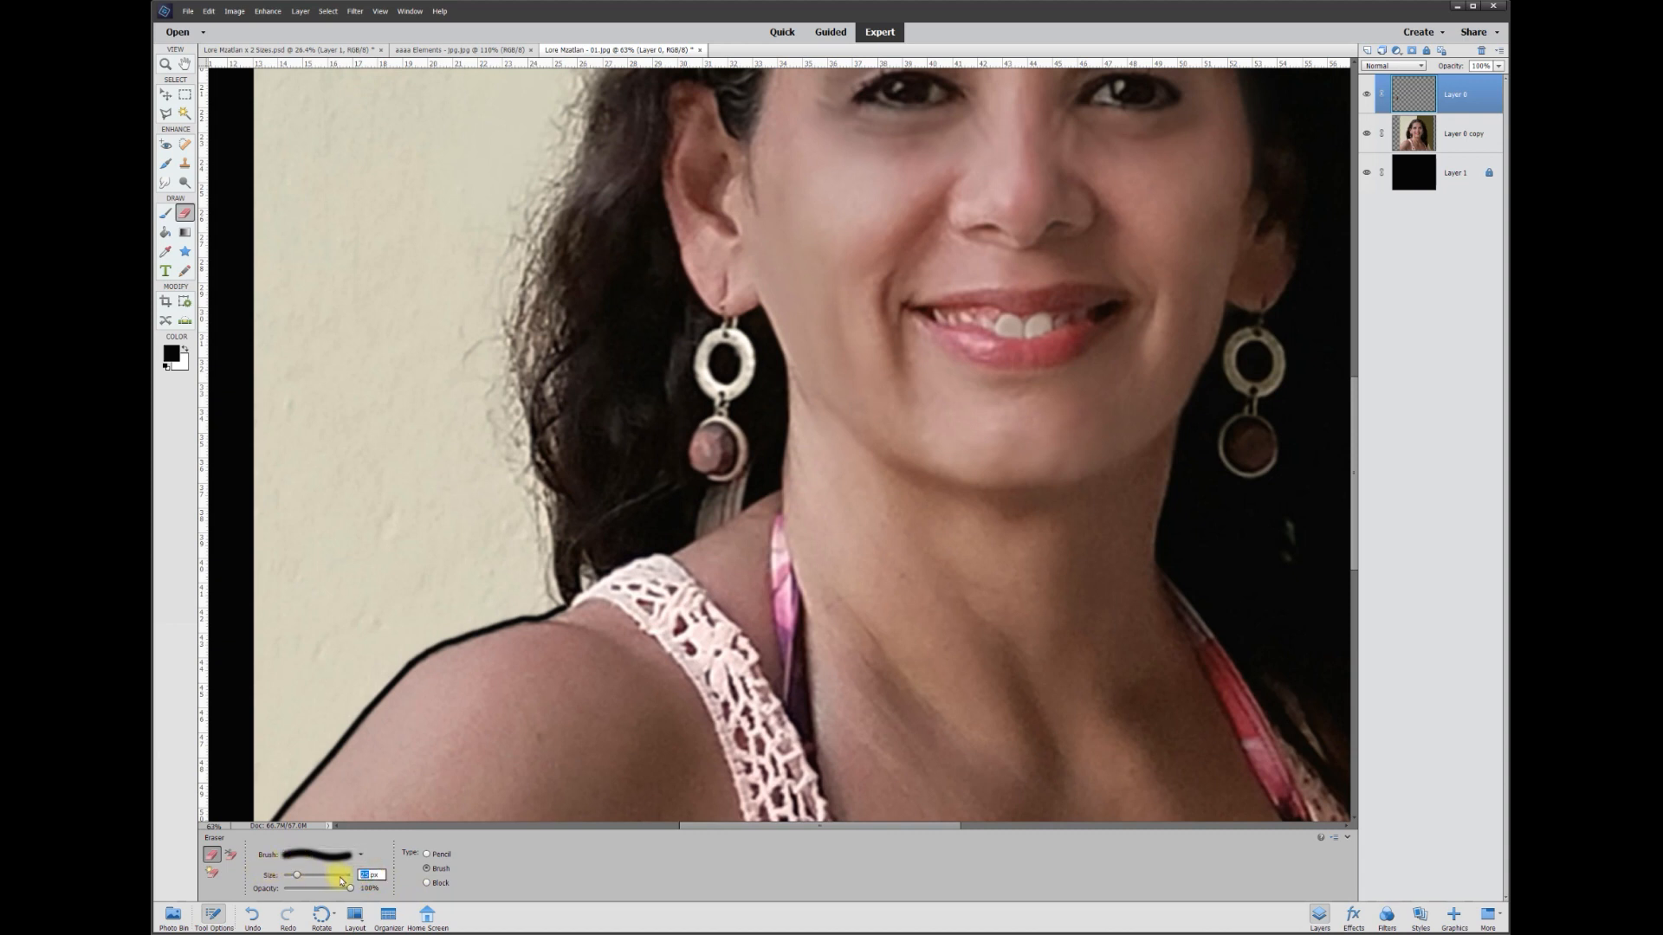
{"action": "mouse_move", "coordinate": [546, 577]}
{"action": "left_mouse_down"}
{"action": "mouse_move", "coordinate": [552, 598]}
{"action": "mouse_move", "coordinate": [505, 350]}
{"action": "mouse_move", "coordinate": [578, 127]}
{"action": "left_mouse_up"}
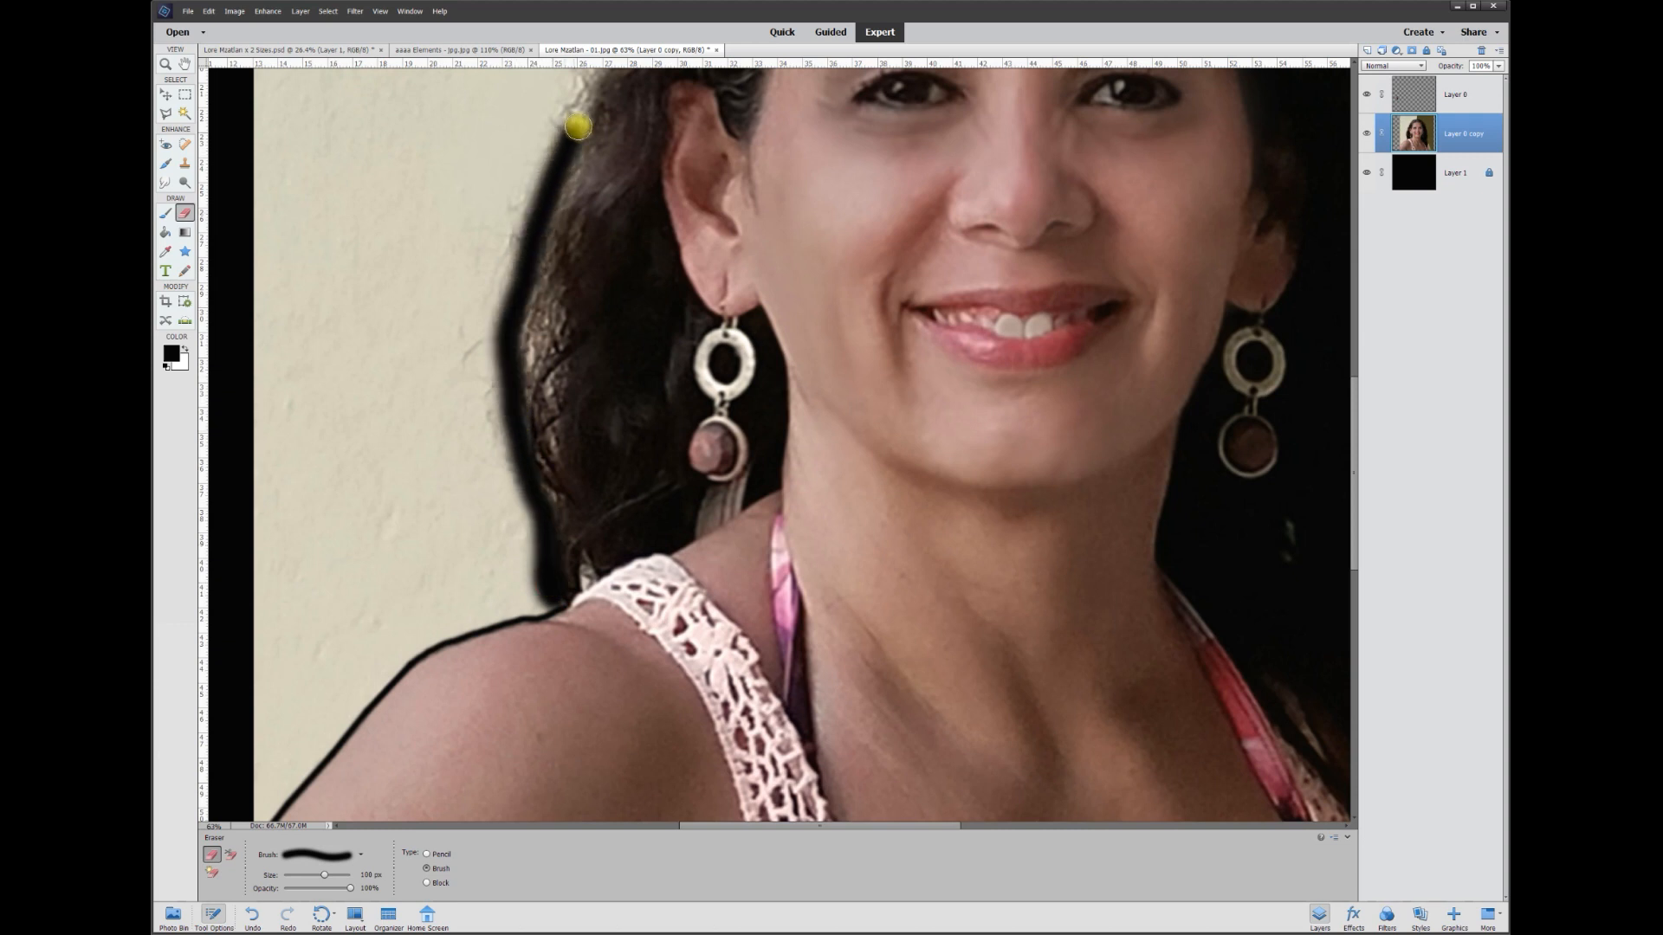
{"action": "left_click_drag", "start_coordinate": [1354, 416], "coordinate": [1357, 304]}
{"action": "mouse_move", "coordinate": [568, 549]}
{"action": "left_mouse_down"}
{"action": "mouse_move", "coordinate": [709, 258]}
{"action": "mouse_move", "coordinate": [881, 131]}
{"action": "left_mouse_up"}
{"action": "left_click_drag", "start_coordinate": [882, 133], "coordinate": [912, 125]}
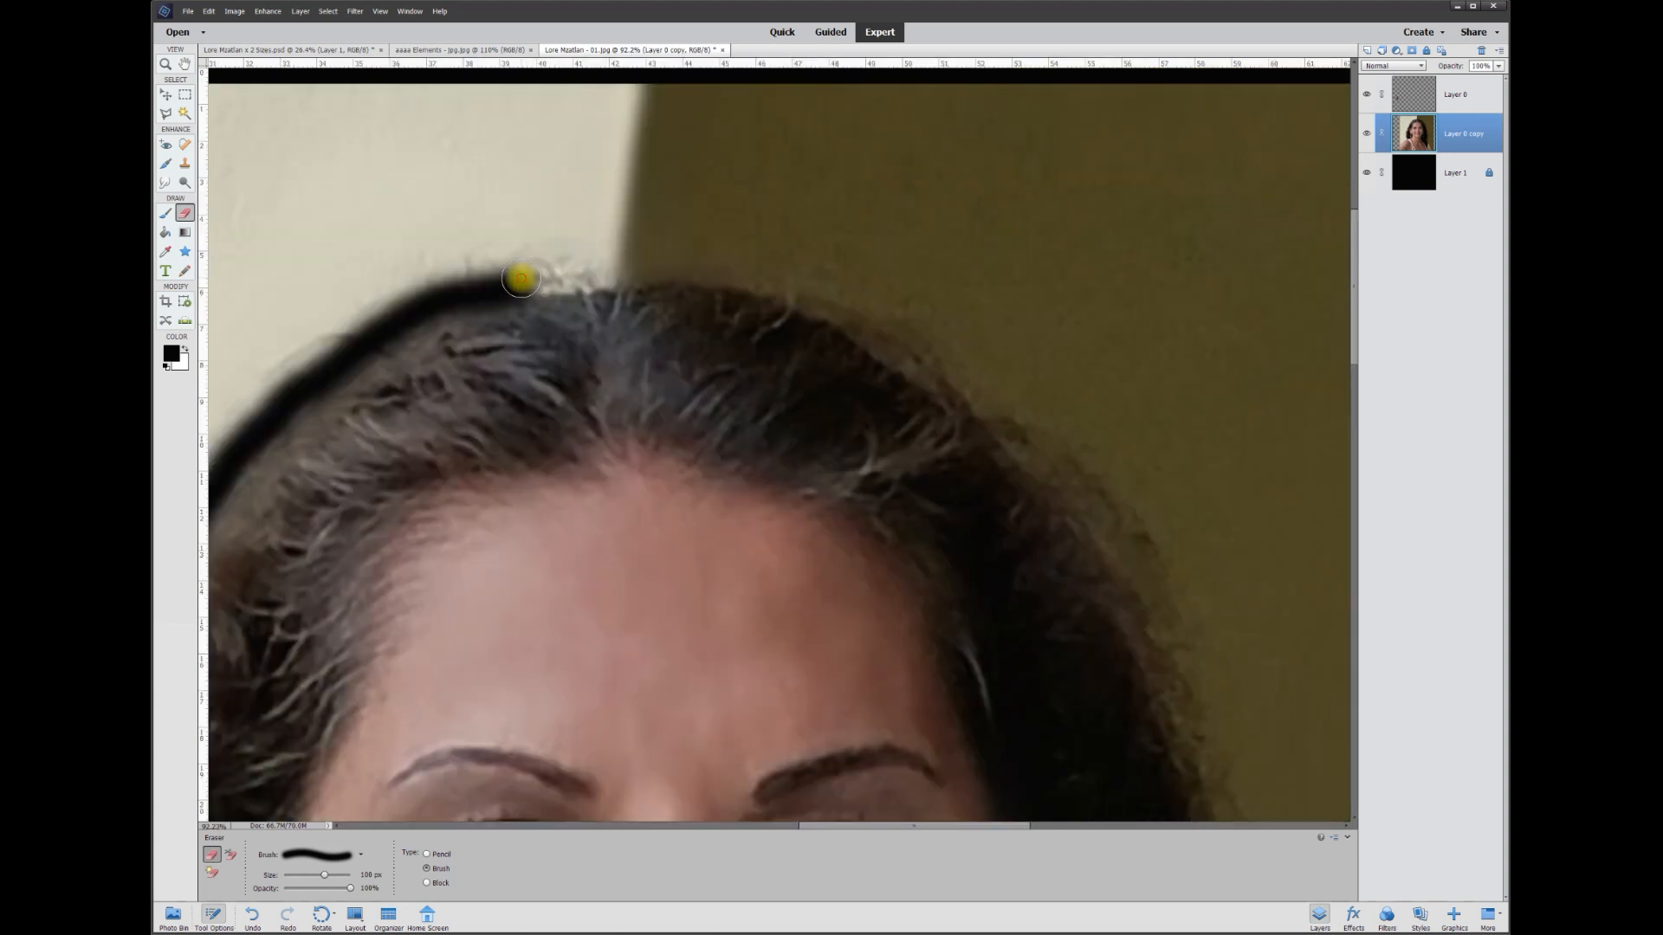
- Continue the erased band from the crown down the right hair edge to the arm, hiding the black layer to see the erased area
{"action": "mouse_move", "coordinate": [523, 278]}
{"action": "left_mouse_down"}
{"action": "mouse_move", "coordinate": [716, 268]}
{"action": "mouse_move", "coordinate": [864, 306]}
{"action": "mouse_move", "coordinate": [939, 348]}
{"action": "mouse_move", "coordinate": [1129, 569]}
{"action": "mouse_move", "coordinate": [1208, 719]}
{"action": "left_mouse_up"}
{"action": "left_click_drag", "start_coordinate": [832, 130], "coordinate": [939, 497]}
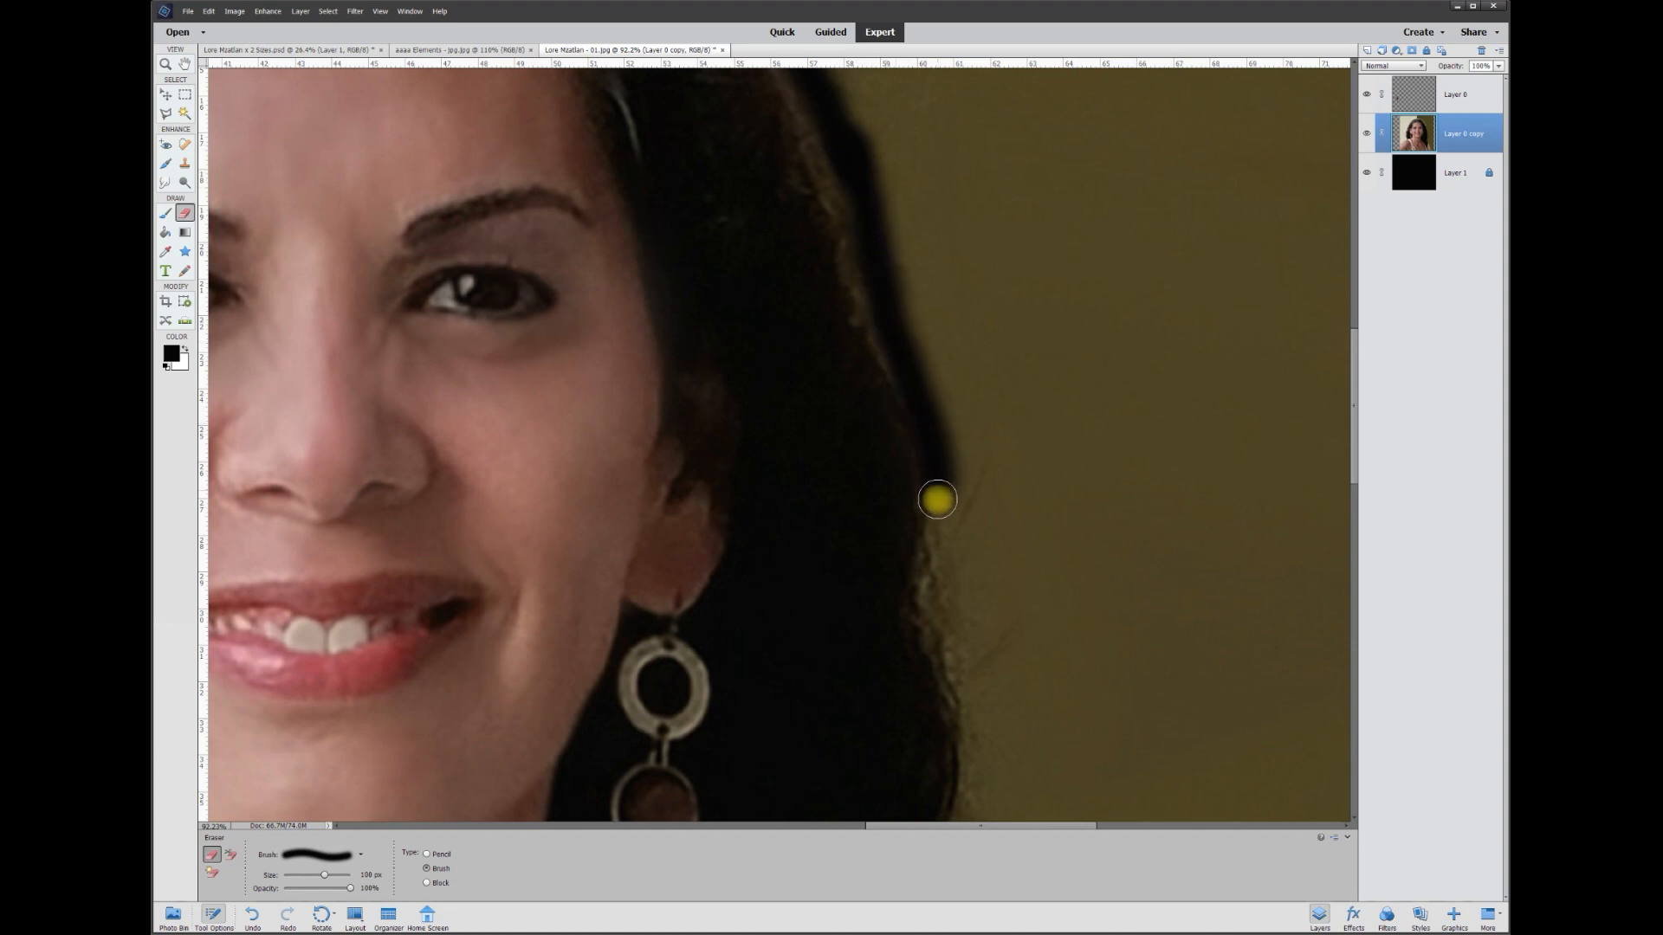
{"action": "left_click_drag", "start_coordinate": [939, 498], "coordinate": [961, 659]}
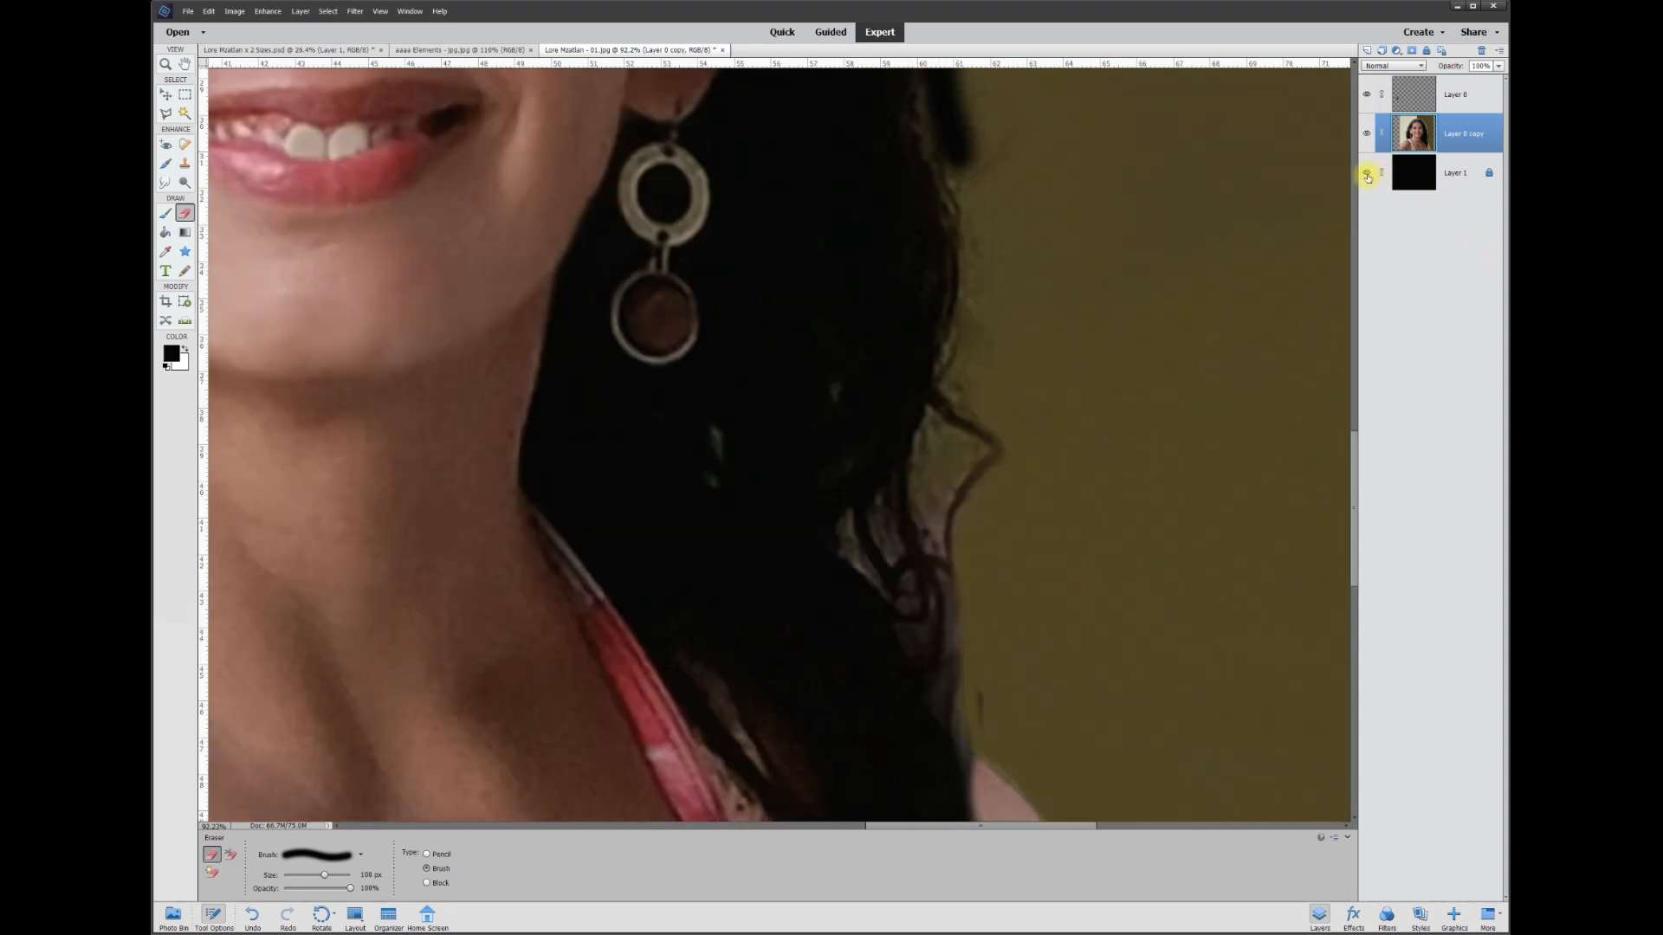
{"action": "left_click", "coordinate": [1367, 176]}
{"action": "mouse_move", "coordinate": [950, 148]}
{"action": "left_mouse_down"}
{"action": "mouse_move", "coordinate": [972, 240]}
{"action": "mouse_move", "coordinate": [941, 414]}
{"action": "mouse_move", "coordinate": [948, 549]}
{"action": "mouse_move", "coordinate": [984, 729]}
{"action": "left_mouse_up"}
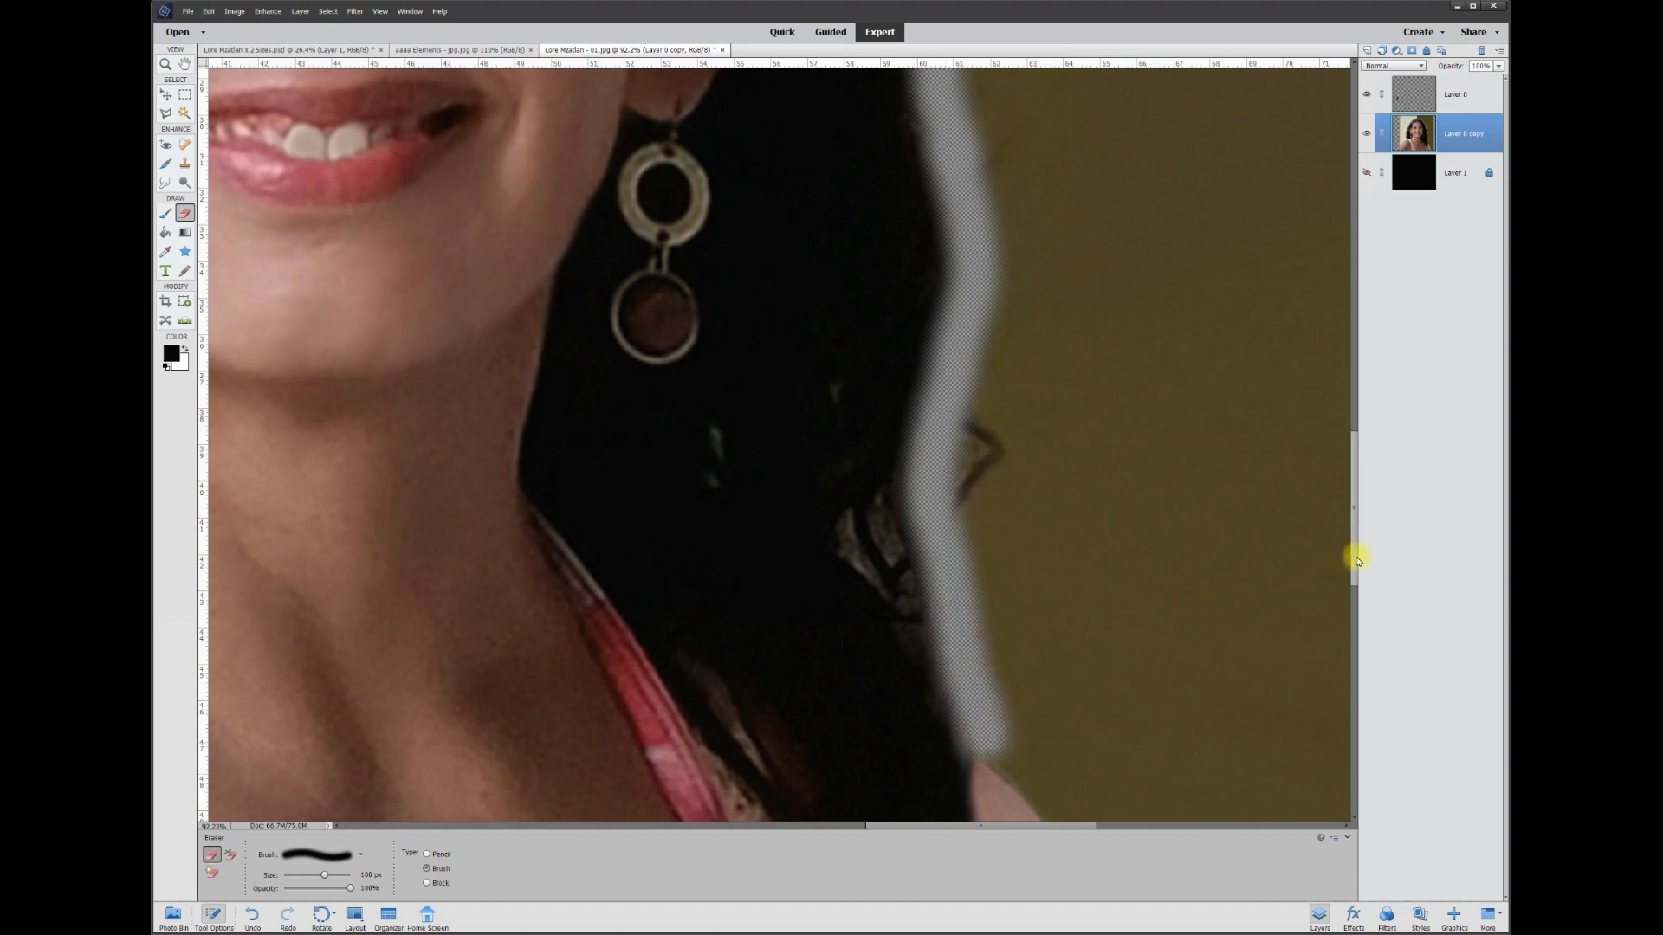
- Set the Eraser brush to 25 px and erase a thin outline in straight segments along the right arm to the photo's bottom edge
{"action": "left_click_drag", "start_coordinate": [1354, 560], "coordinate": [1355, 668]}
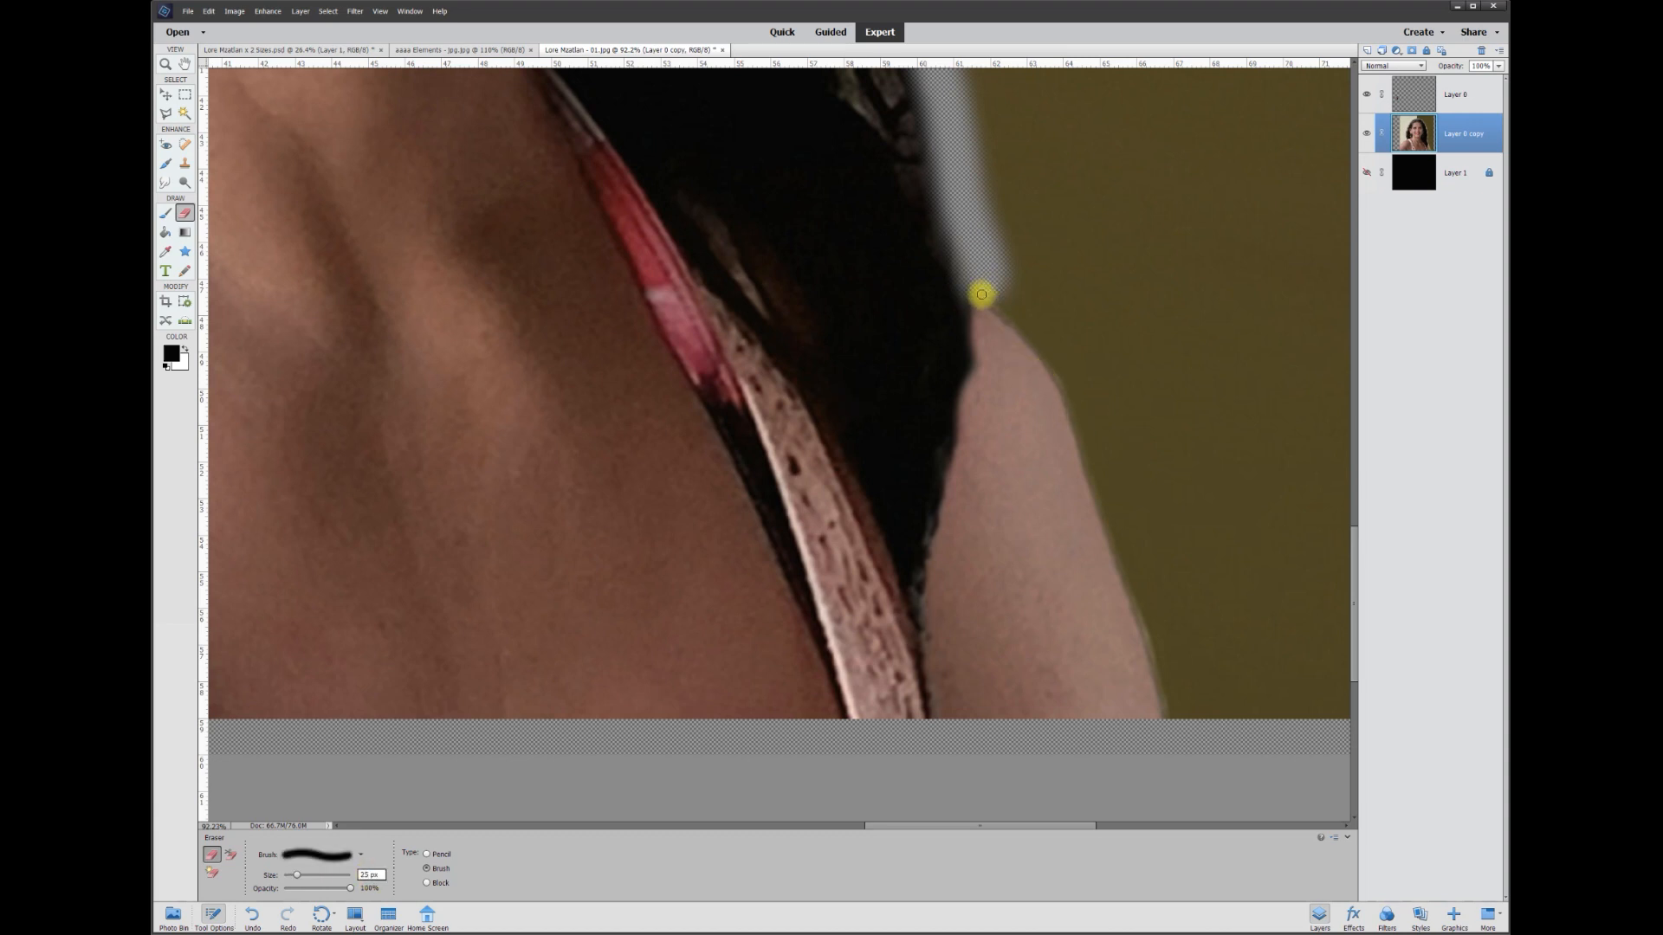
{"action": "mouse_move", "coordinate": [1011, 314]}
{"action": "left_mouse_down"}
{"action": "mouse_move", "coordinate": [989, 303]}
{"action": "mouse_move", "coordinate": [1060, 395]}
{"action": "left_mouse_up"}
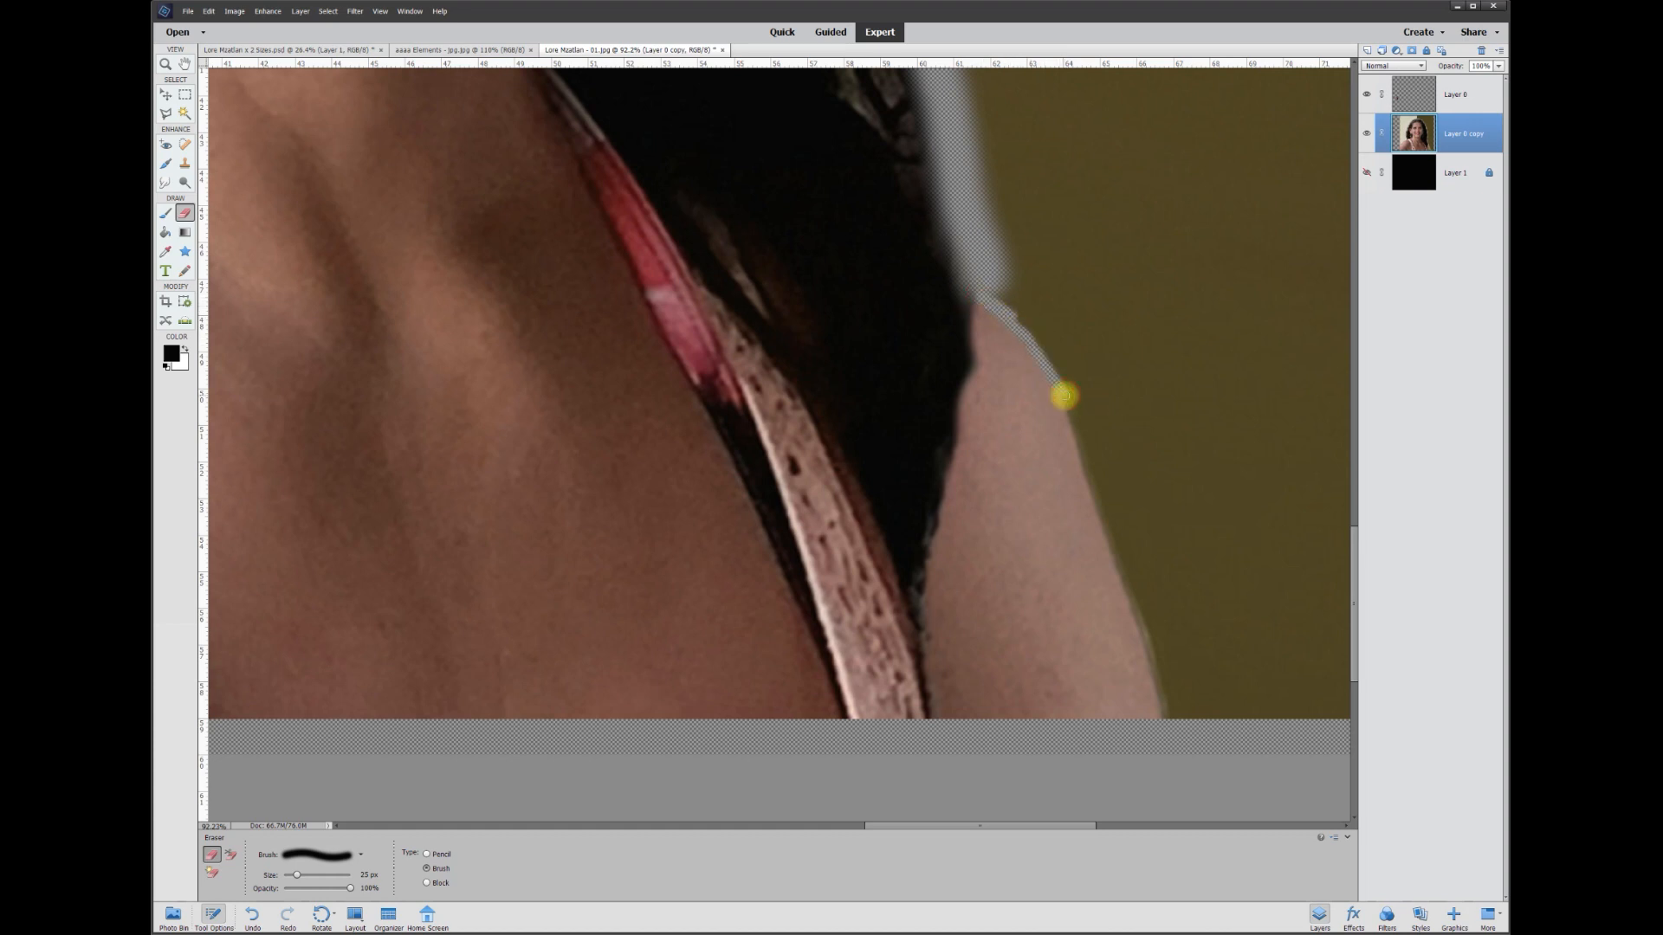
{"action": "left_click_drag", "start_coordinate": [1092, 485], "coordinate": [1094, 490]}
{"action": "left_click", "coordinate": [1126, 586], "text": "shift"}
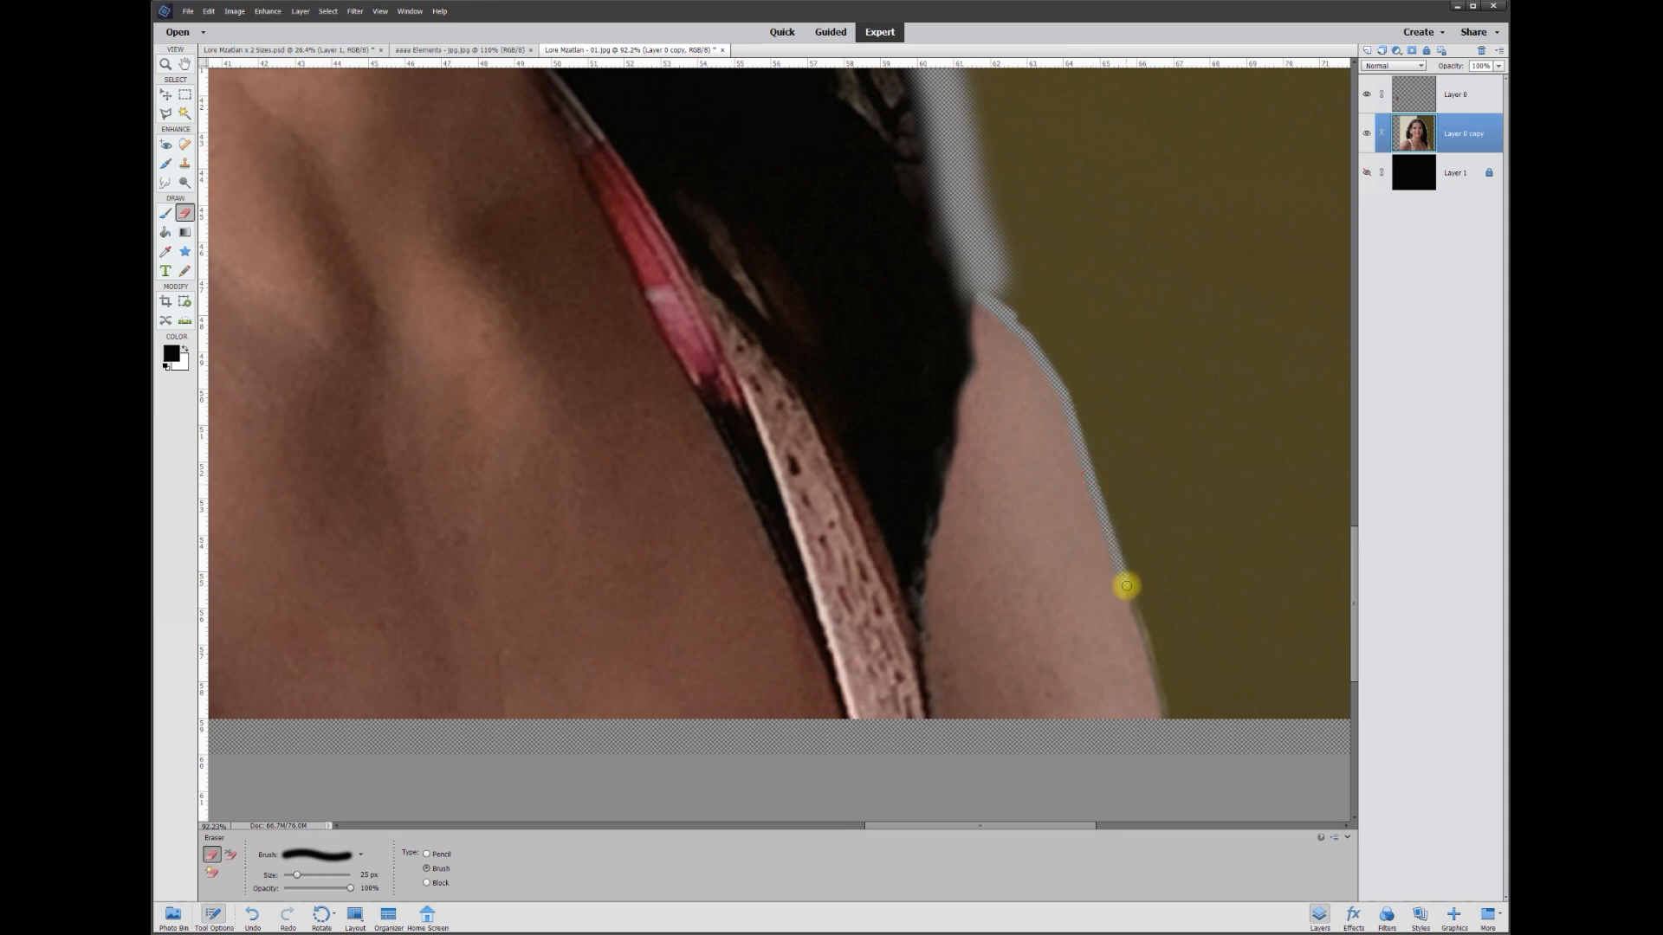
{"action": "left_click", "coordinate": [1154, 672], "text": "shift"}
{"action": "left_click", "coordinate": [1167, 704], "text": "shift"}
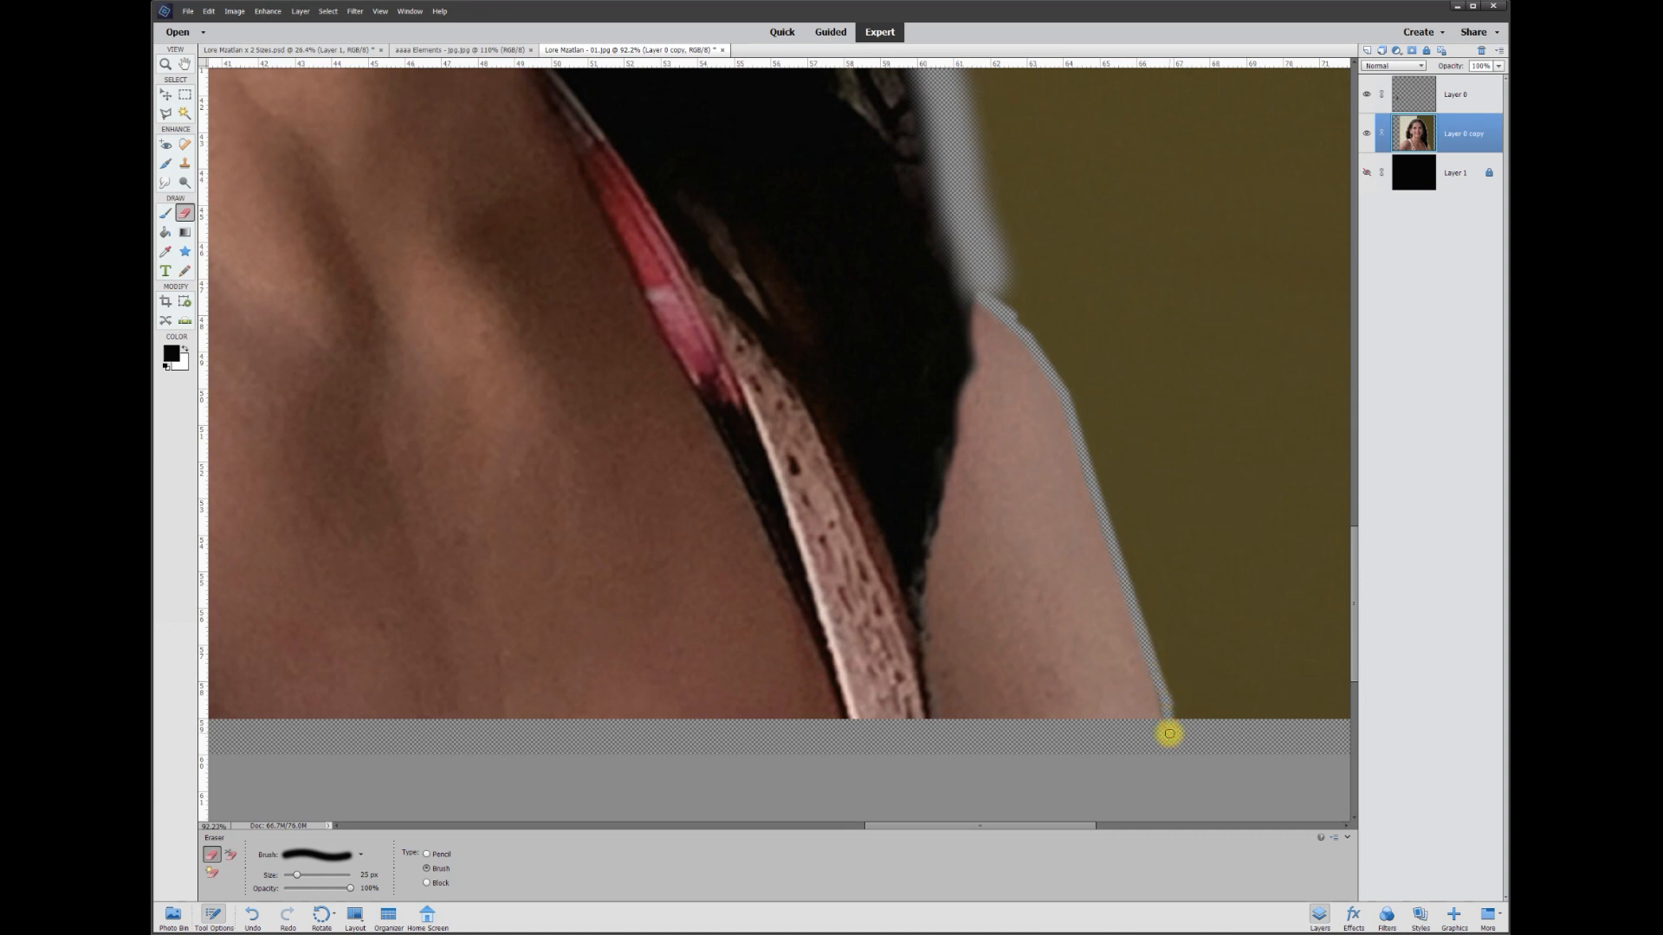
{"action": "scroll", "coordinate": [1200, 535], "scroll_direction": "up", "scroll_amount": 5}
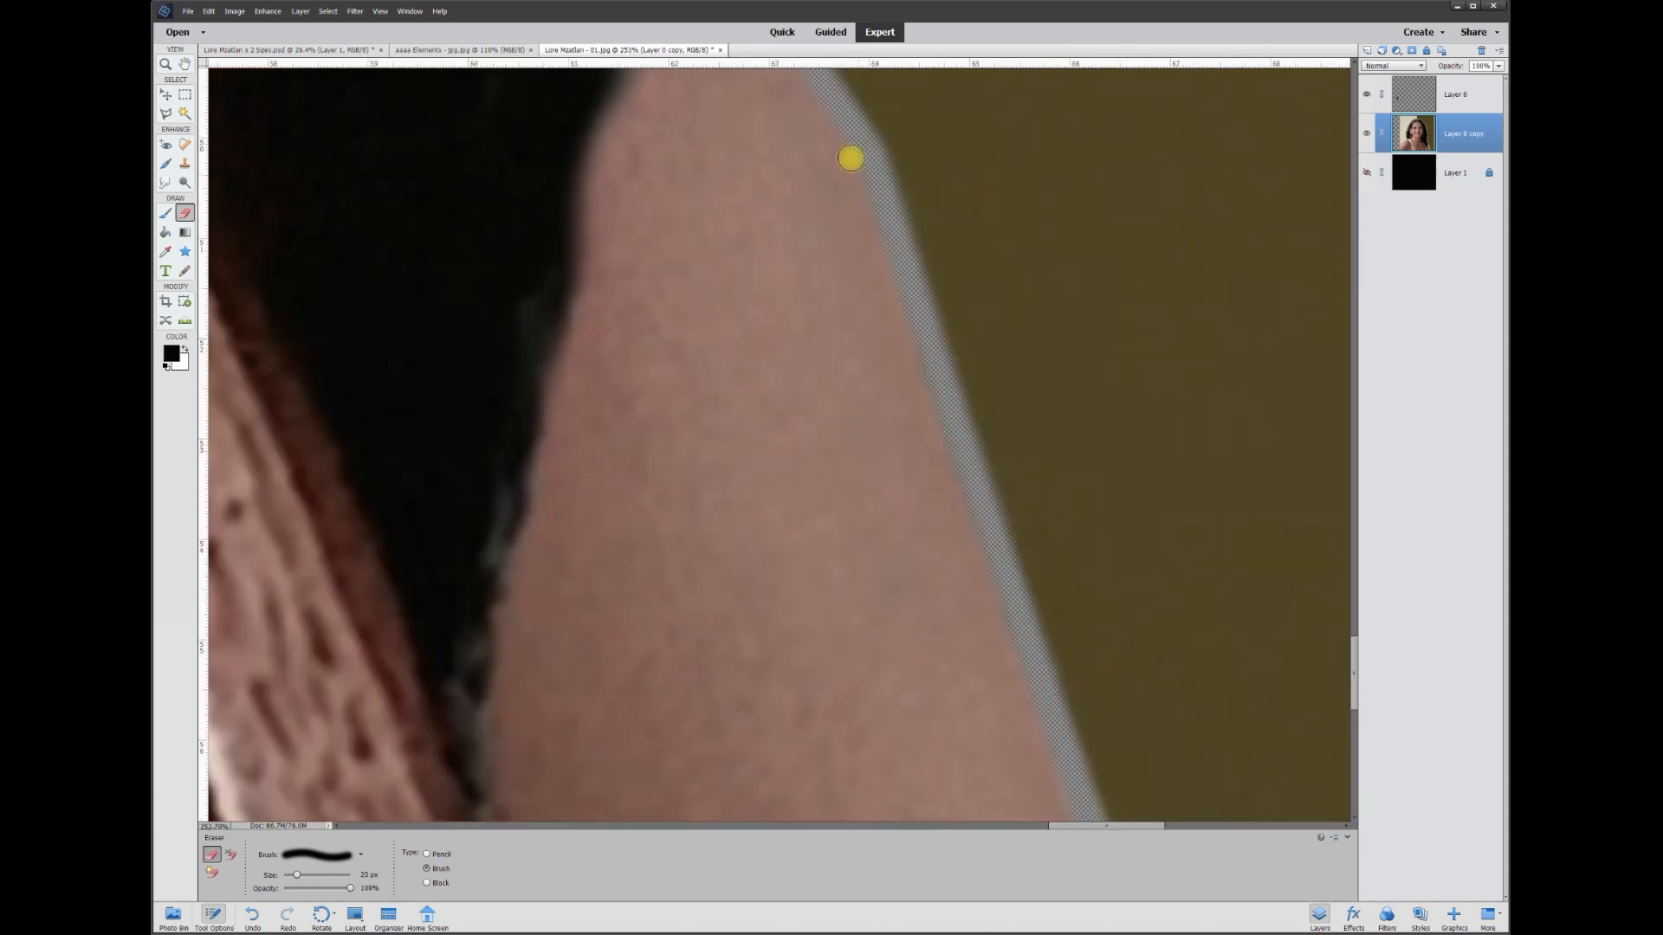
- Start a Polygonal Lasso outline outside the photo's top-right corner, down around the right background and back up the erased arm edge
{"action": "scroll", "coordinate": [938, 308], "scroll_direction": "down", "scroll_amount": 10}
{"action": "left_click", "coordinate": [165, 114]}
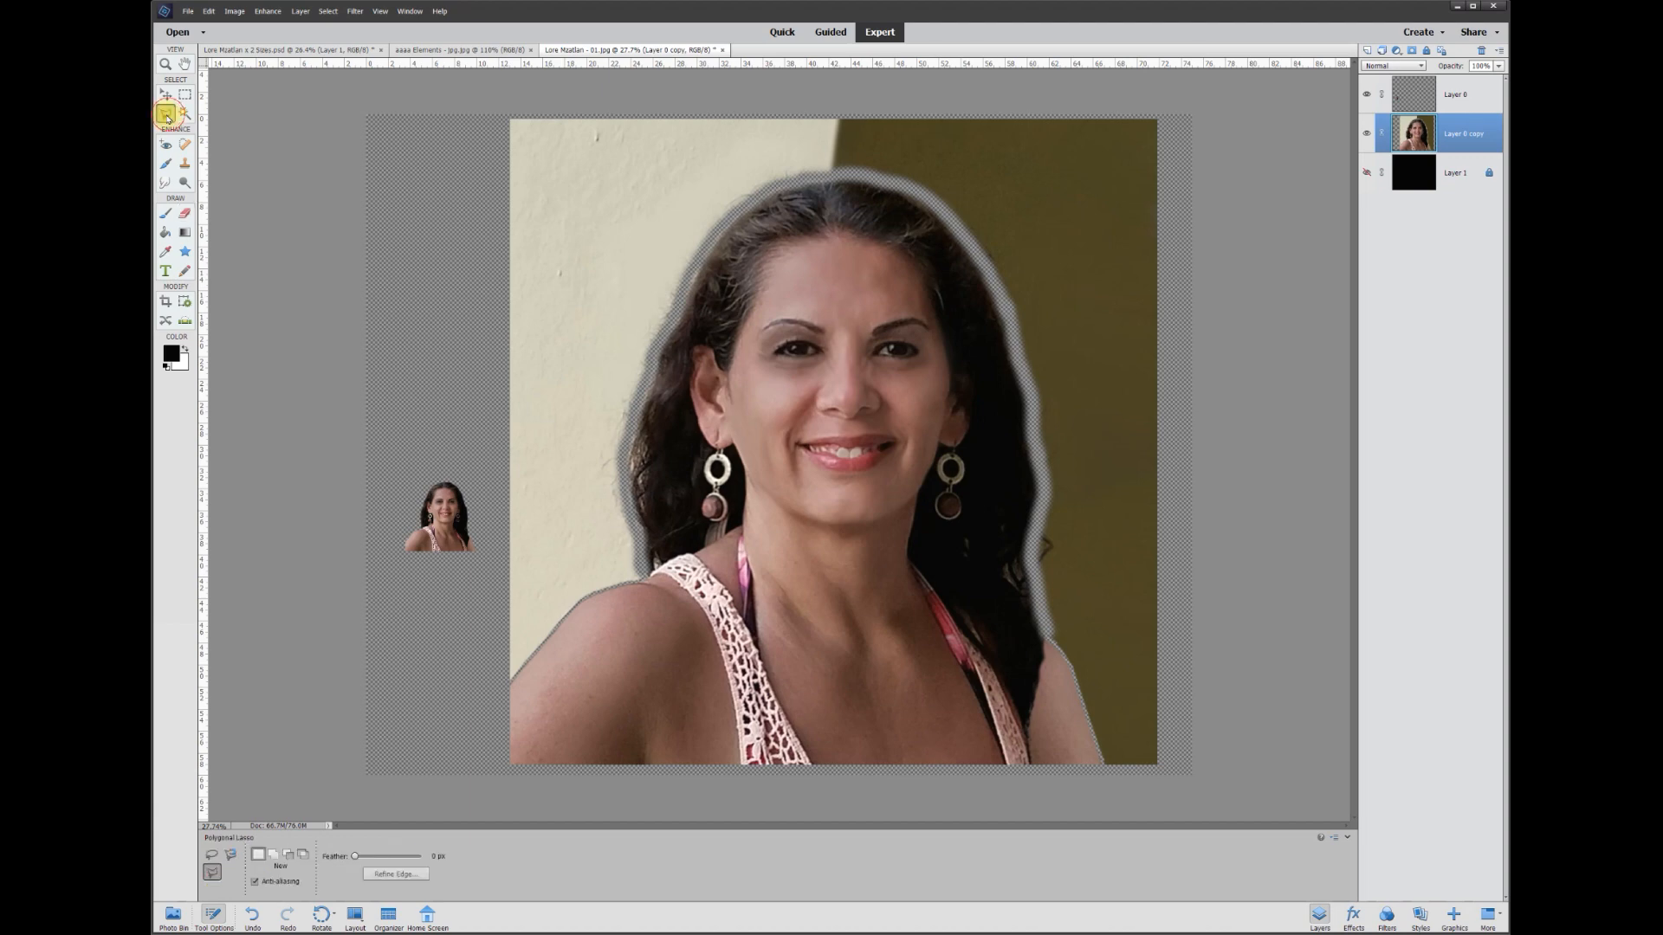
{"action": "scroll", "coordinate": [1113, 134], "scroll_direction": "up", "scroll_amount": 4}
{"action": "scroll", "coordinate": [1366, 363], "scroll_direction": "up", "scroll_amount": 3}
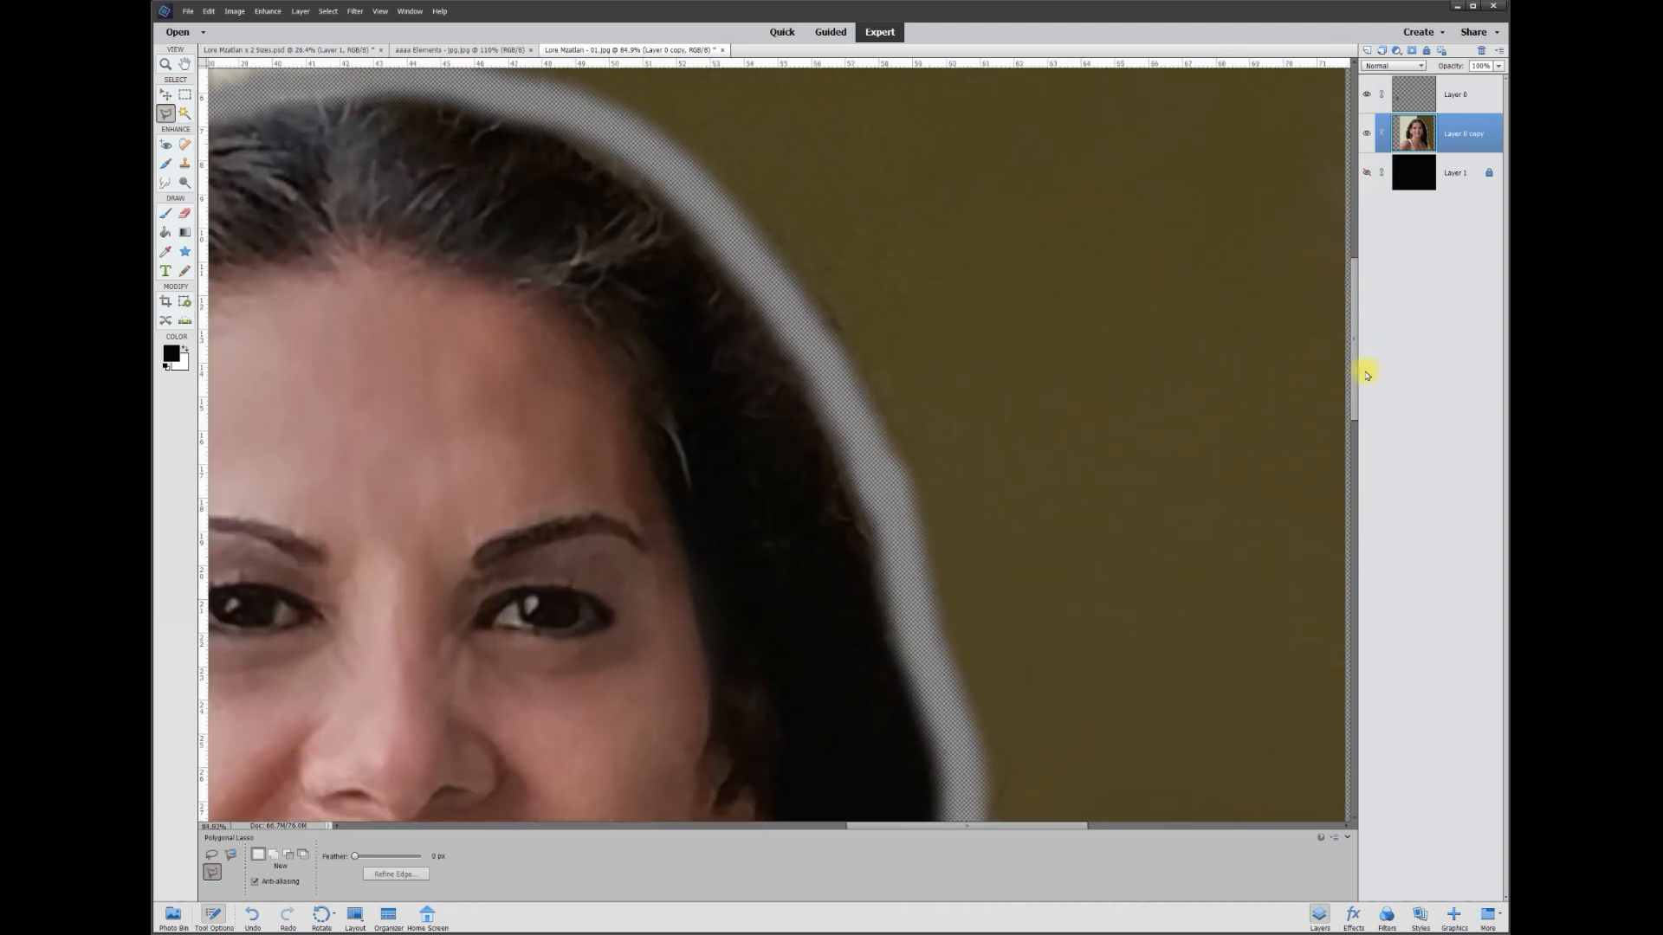
{"action": "left_click_drag", "start_coordinate": [1357, 330], "coordinate": [1355, 285]}
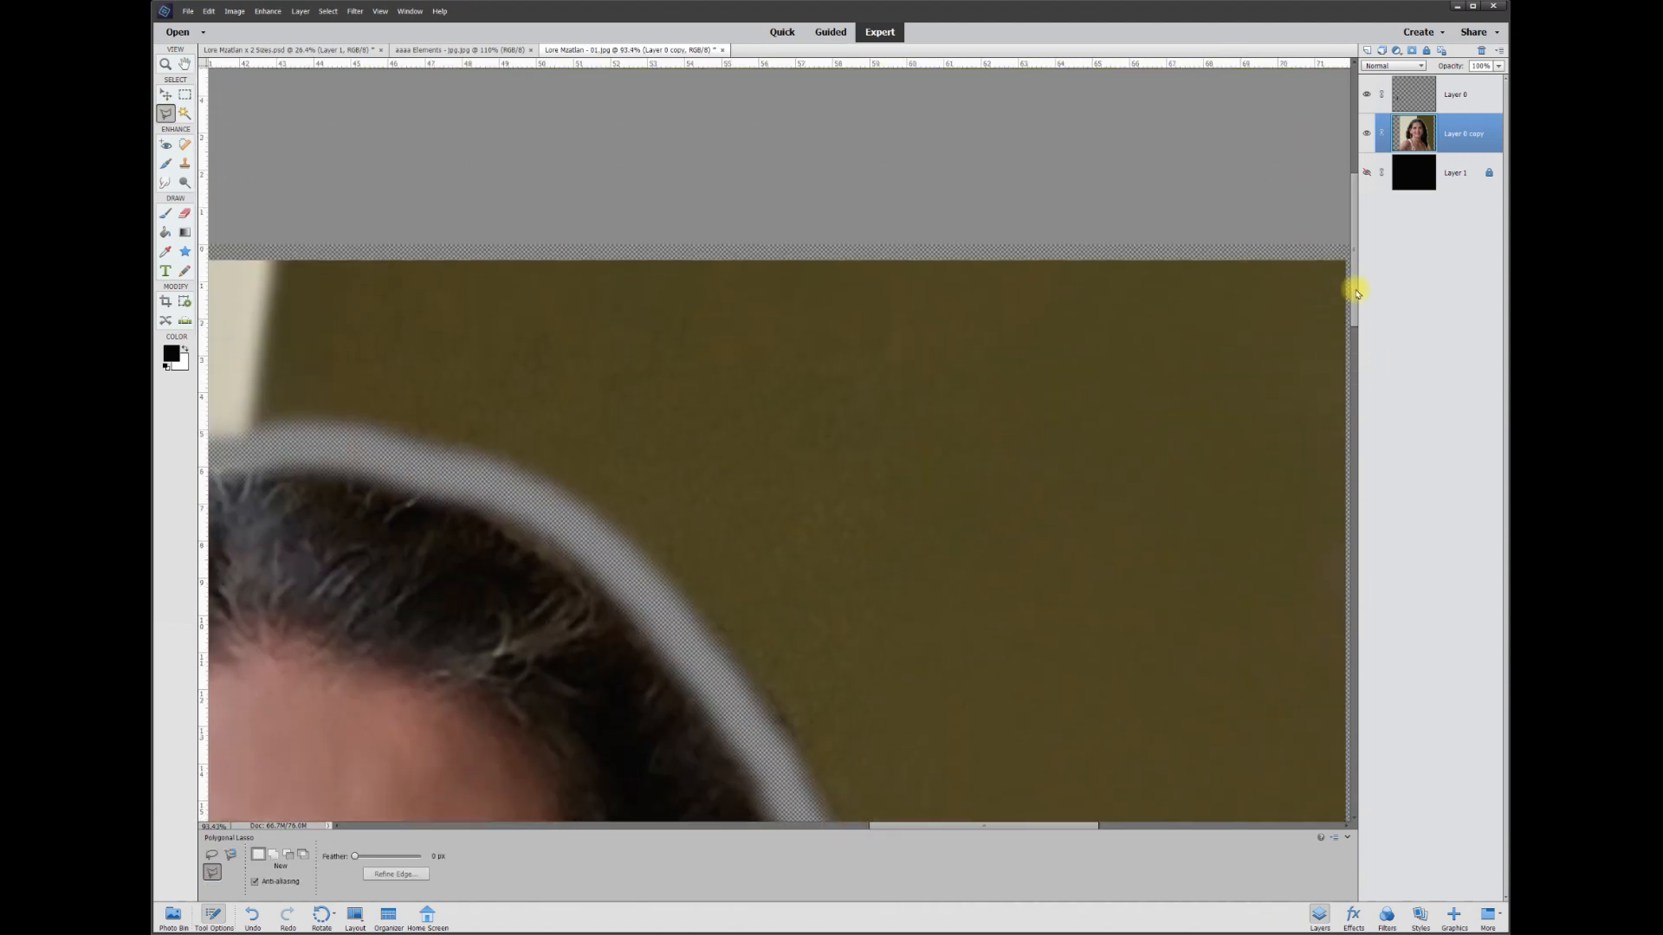
{"action": "left_click_drag", "start_coordinate": [921, 827], "coordinate": [958, 825]}
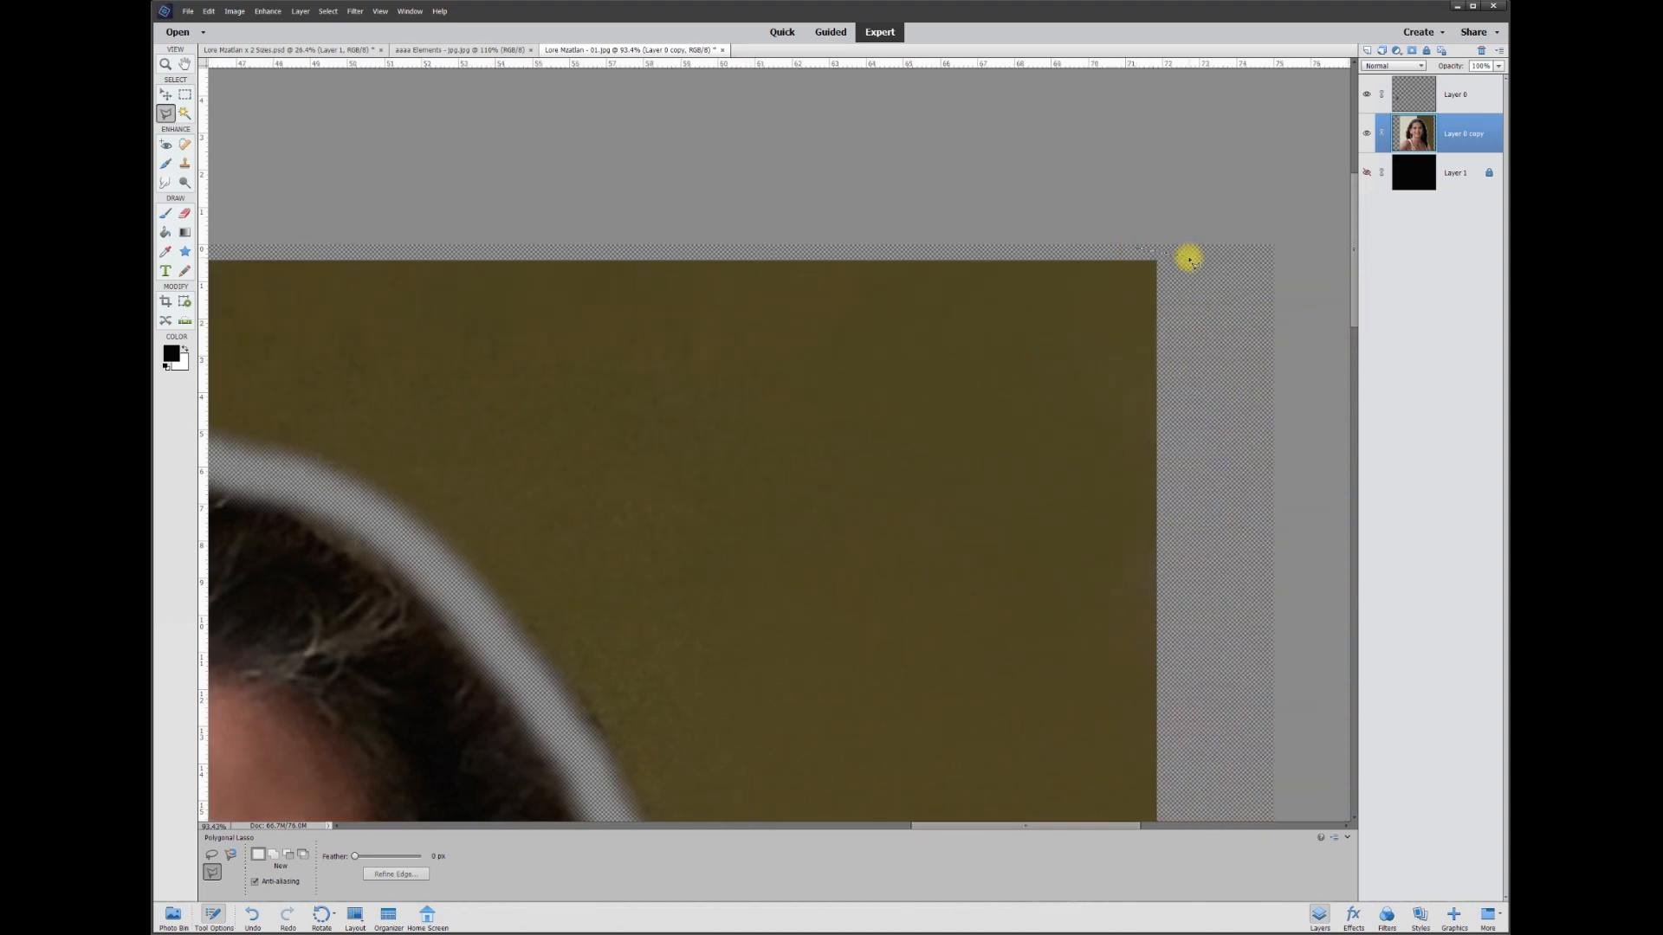
{"action": "scroll", "coordinate": [1248, 818], "scroll_direction": "down", "scroll_amount": 5}
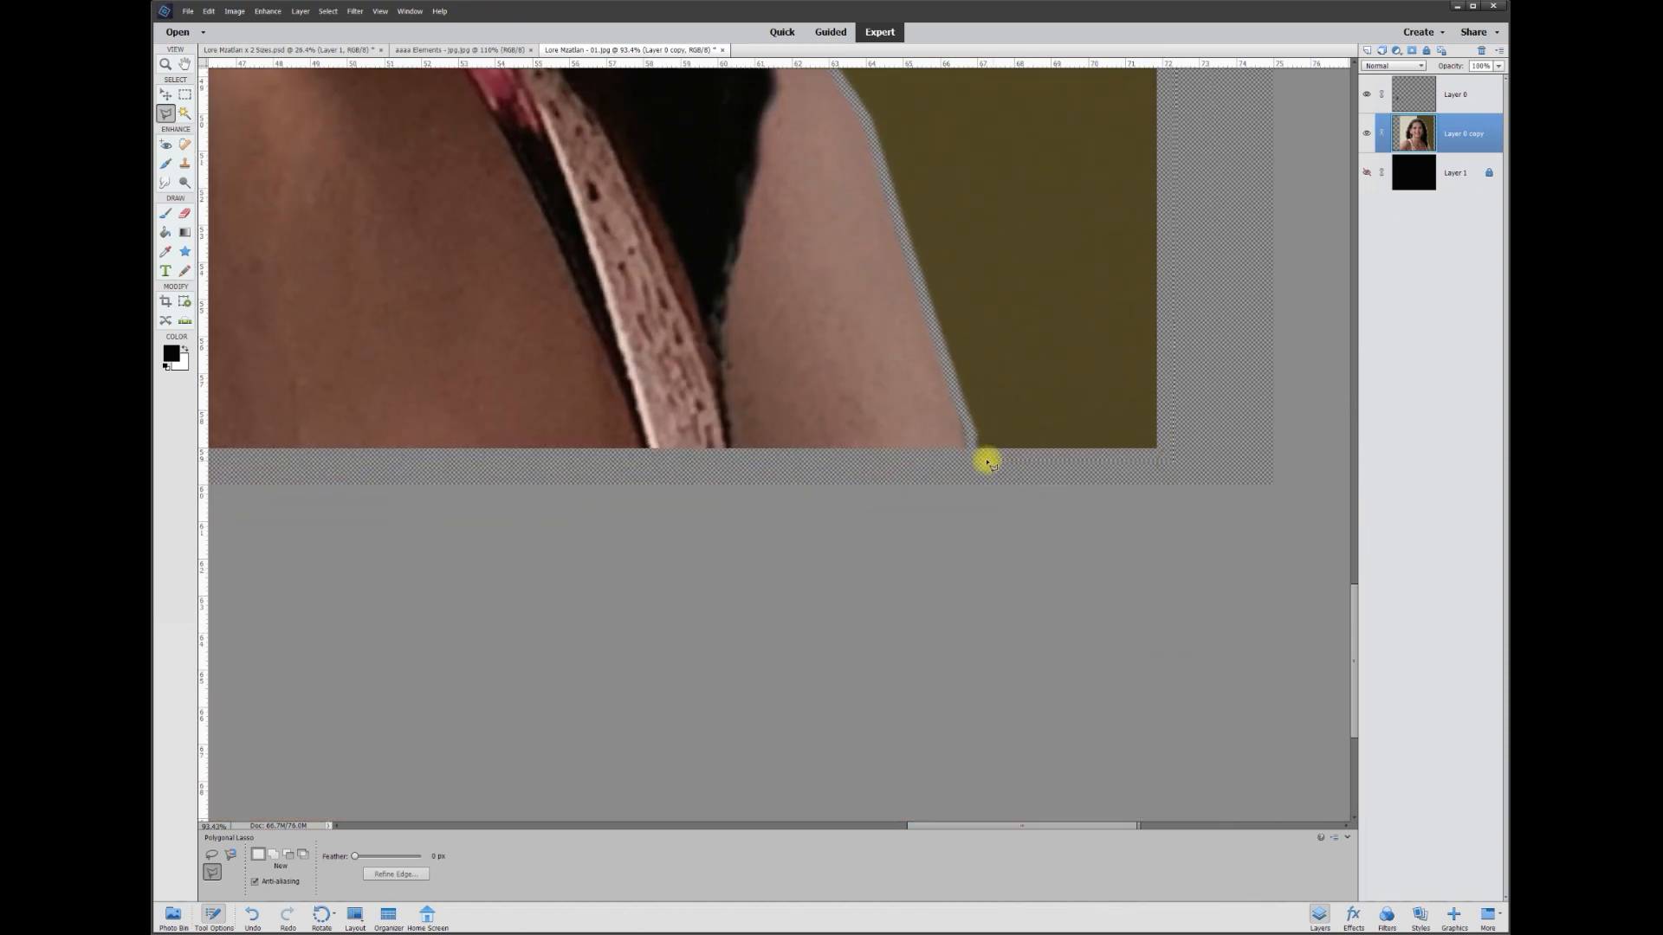
{"action": "left_click", "coordinate": [962, 413]}
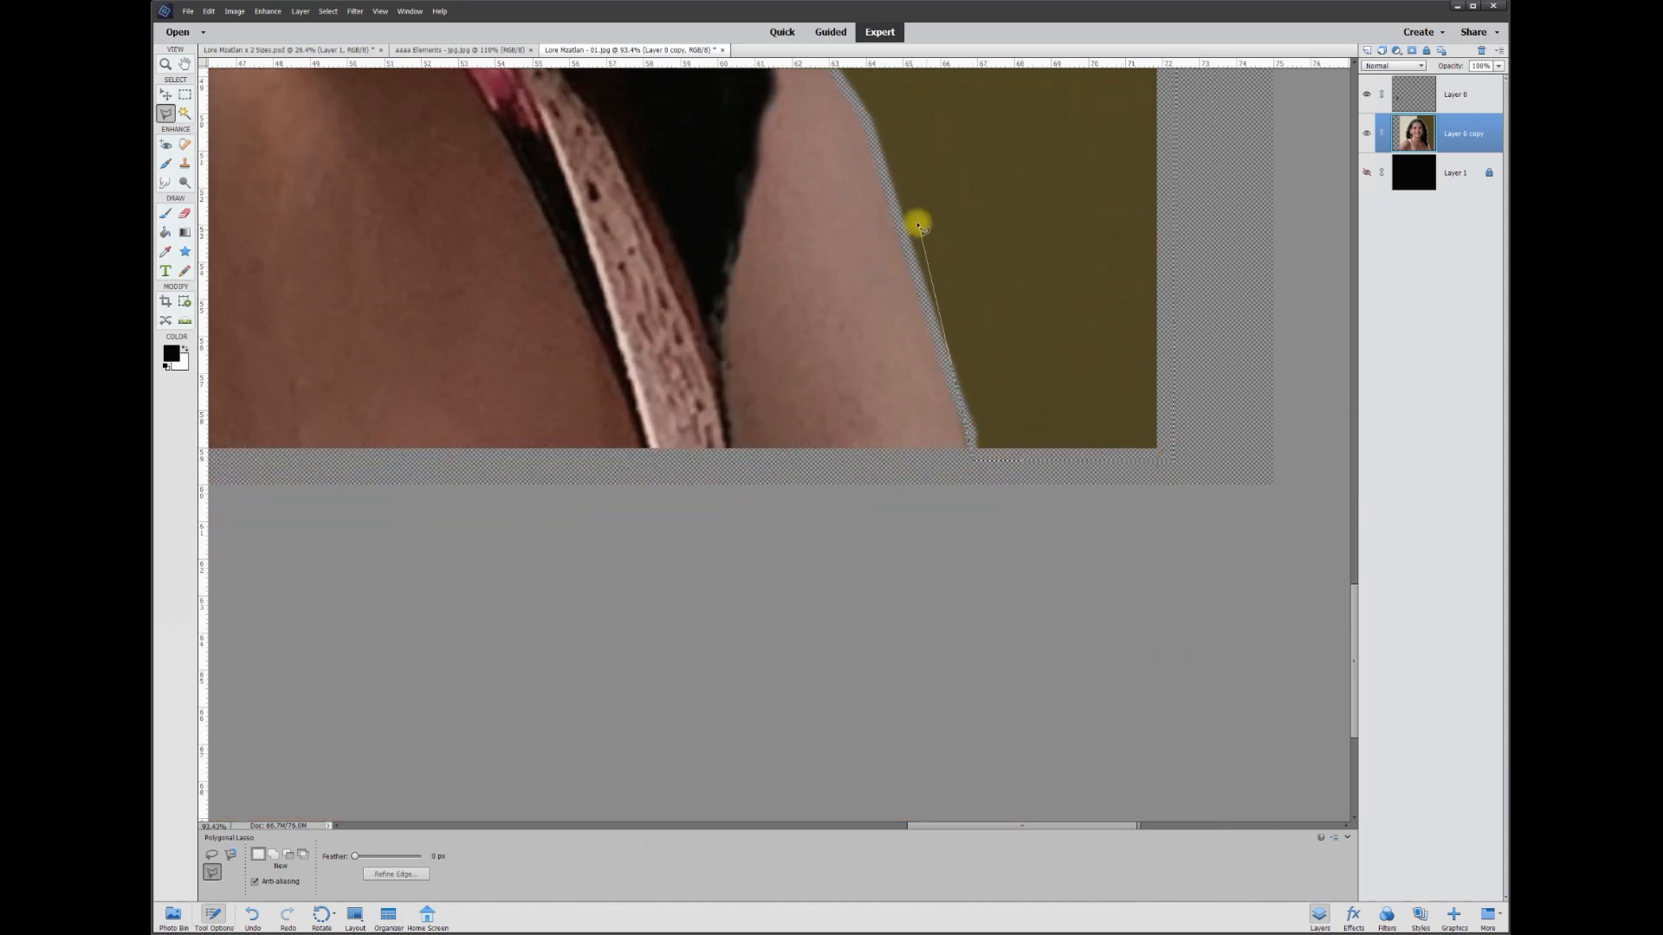
{"action": "scroll", "coordinate": [869, 100], "scroll_direction": "up", "scroll_amount": 5}
{"action": "left_click", "coordinate": [865, 574]}
{"action": "left_click", "coordinate": [735, 216]}
- Continue the lasso outline within the erased band up the right hair edge, over the crown and down the left side
{"action": "scroll", "coordinate": [752, 100], "scroll_direction": "up", "scroll_amount": 6}
{"action": "left_click", "coordinate": [773, 452]}
{"action": "left_click", "coordinate": [743, 206]}
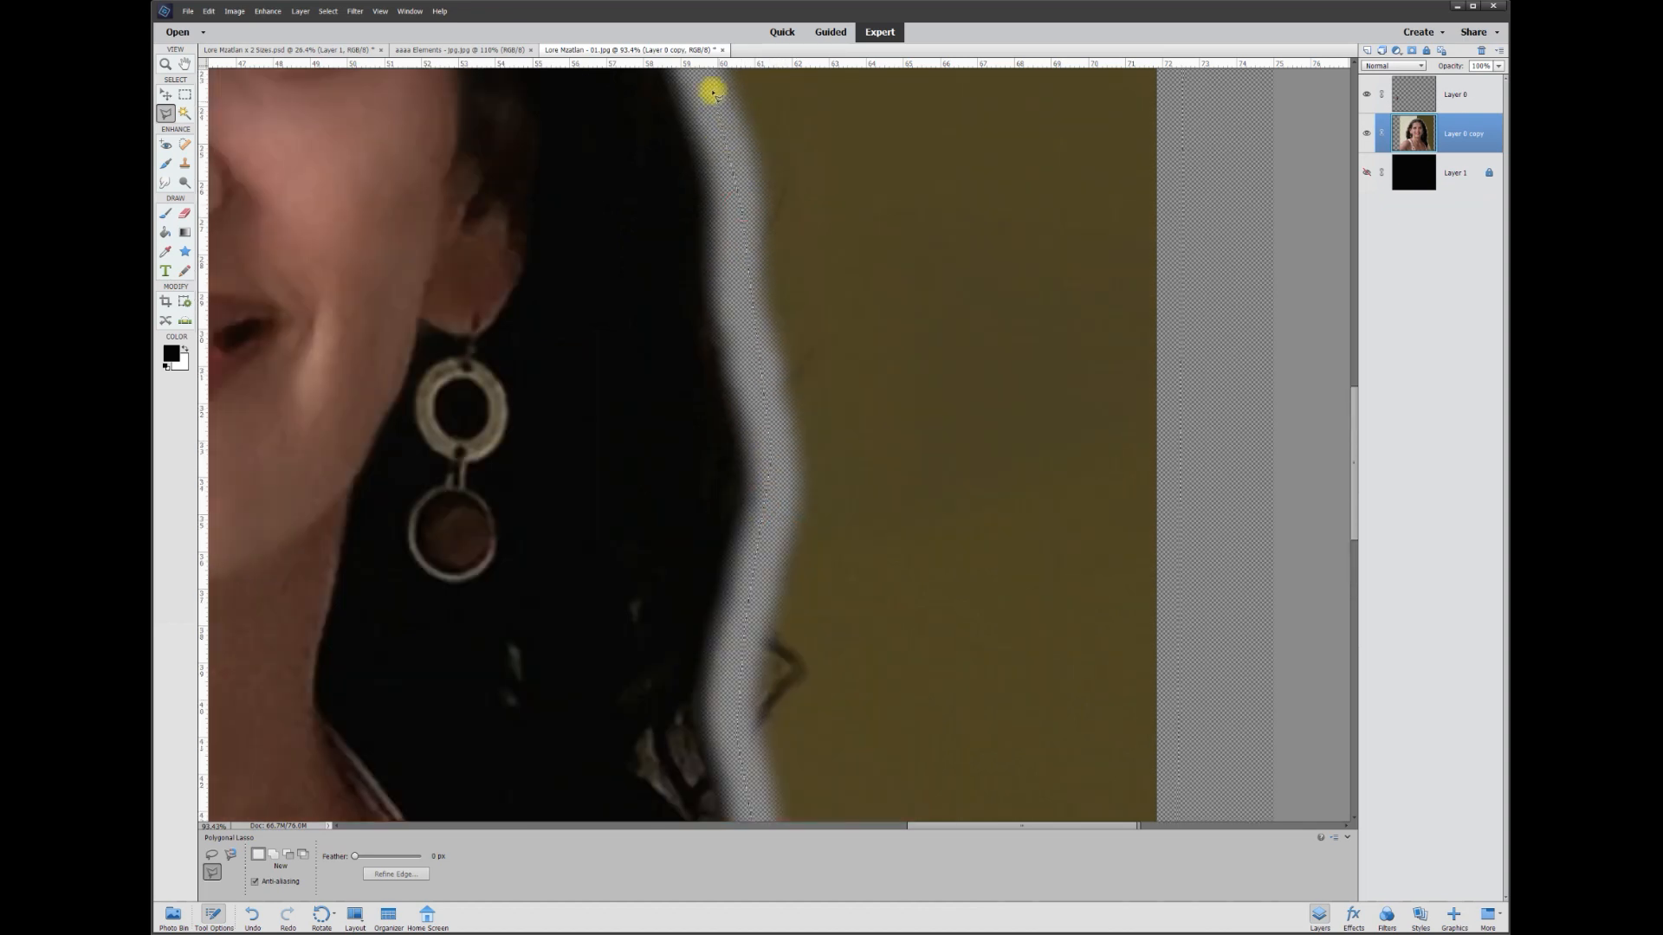
{"action": "scroll", "coordinate": [718, 99], "scroll_direction": "up", "scroll_amount": 10}
{"action": "scroll", "coordinate": [718, 260], "scroll_direction": "left", "scroll_amount": 5}
{"action": "left_click", "coordinate": [905, 473]}
{"action": "left_click", "coordinate": [279, 427]}
{"action": "scroll", "coordinate": [279, 426], "scroll_direction": "left", "scroll_amount": 5}
{"action": "left_click", "coordinate": [534, 805]}
{"action": "scroll", "coordinate": [535, 805], "scroll_direction": "down", "scroll_amount": 6}
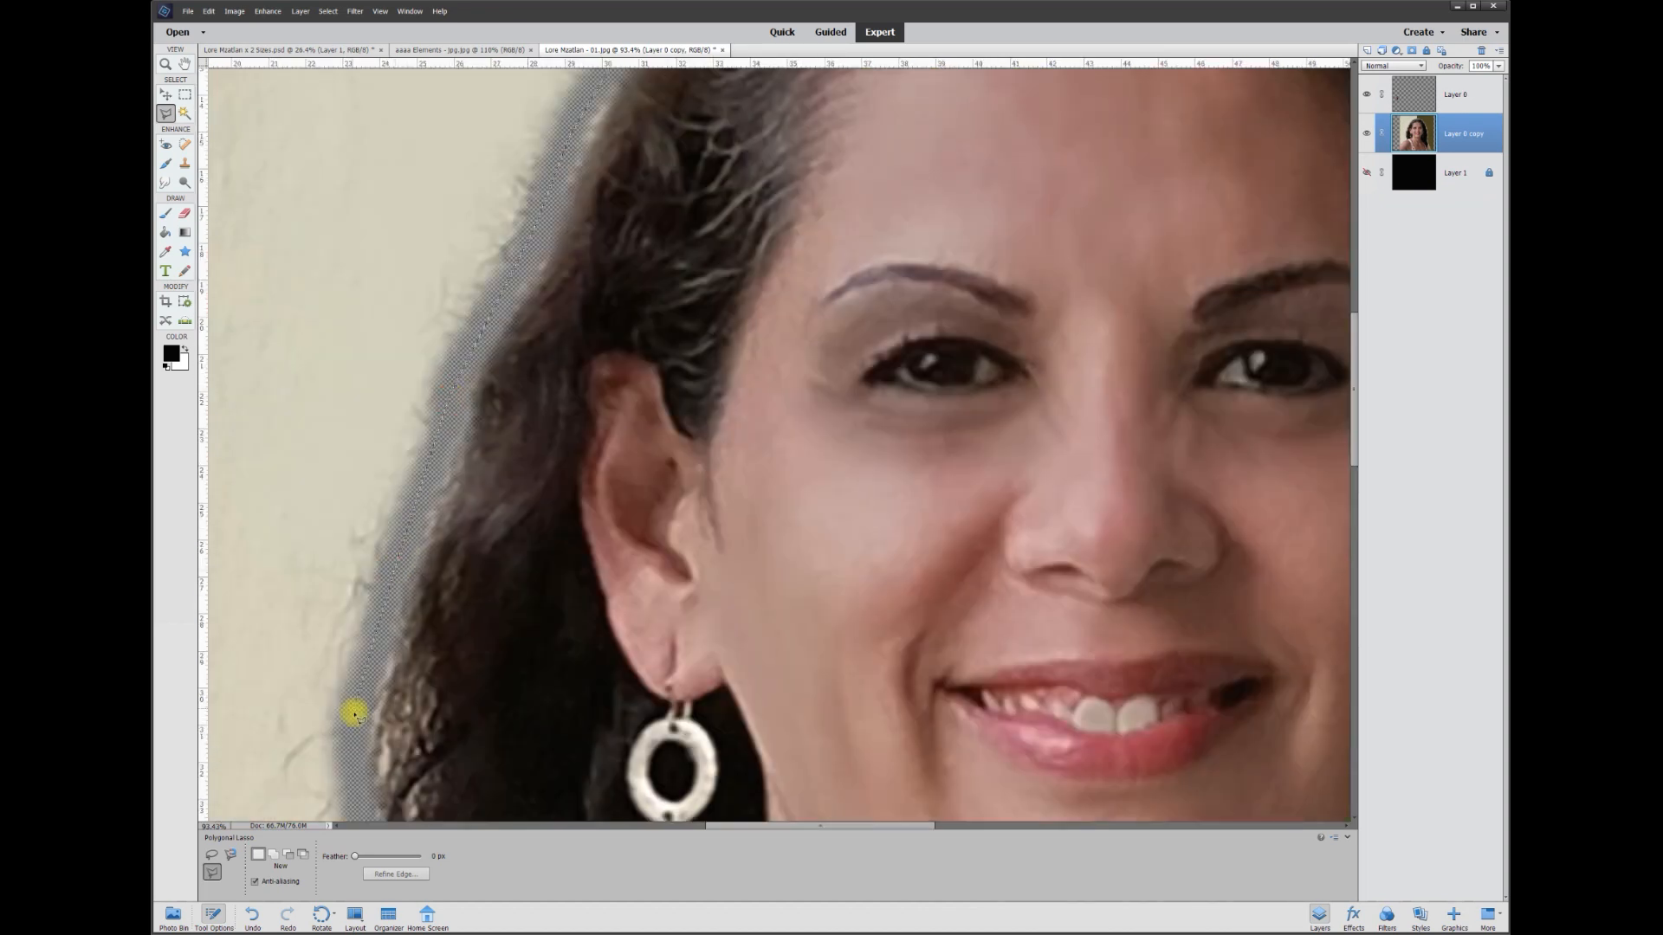
- Continue the lasso outline down the left hair edge and along the erased left shoulder line to the photo's left edge
{"action": "left_click", "coordinate": [351, 707]}
{"action": "scroll", "coordinate": [351, 707], "scroll_direction": "down", "scroll_amount": 5}
{"action": "left_click", "coordinate": [407, 609]}
{"action": "left_click", "coordinate": [430, 650]}
{"action": "left_click", "coordinate": [411, 668]}
{"action": "left_click_drag", "start_coordinate": [411, 668], "coordinate": [1050, 330]}
{"action": "left_click", "coordinate": [1012, 331]}
{"action": "left_click", "coordinate": [925, 357]}
{"action": "left_click", "coordinate": [863, 387]}
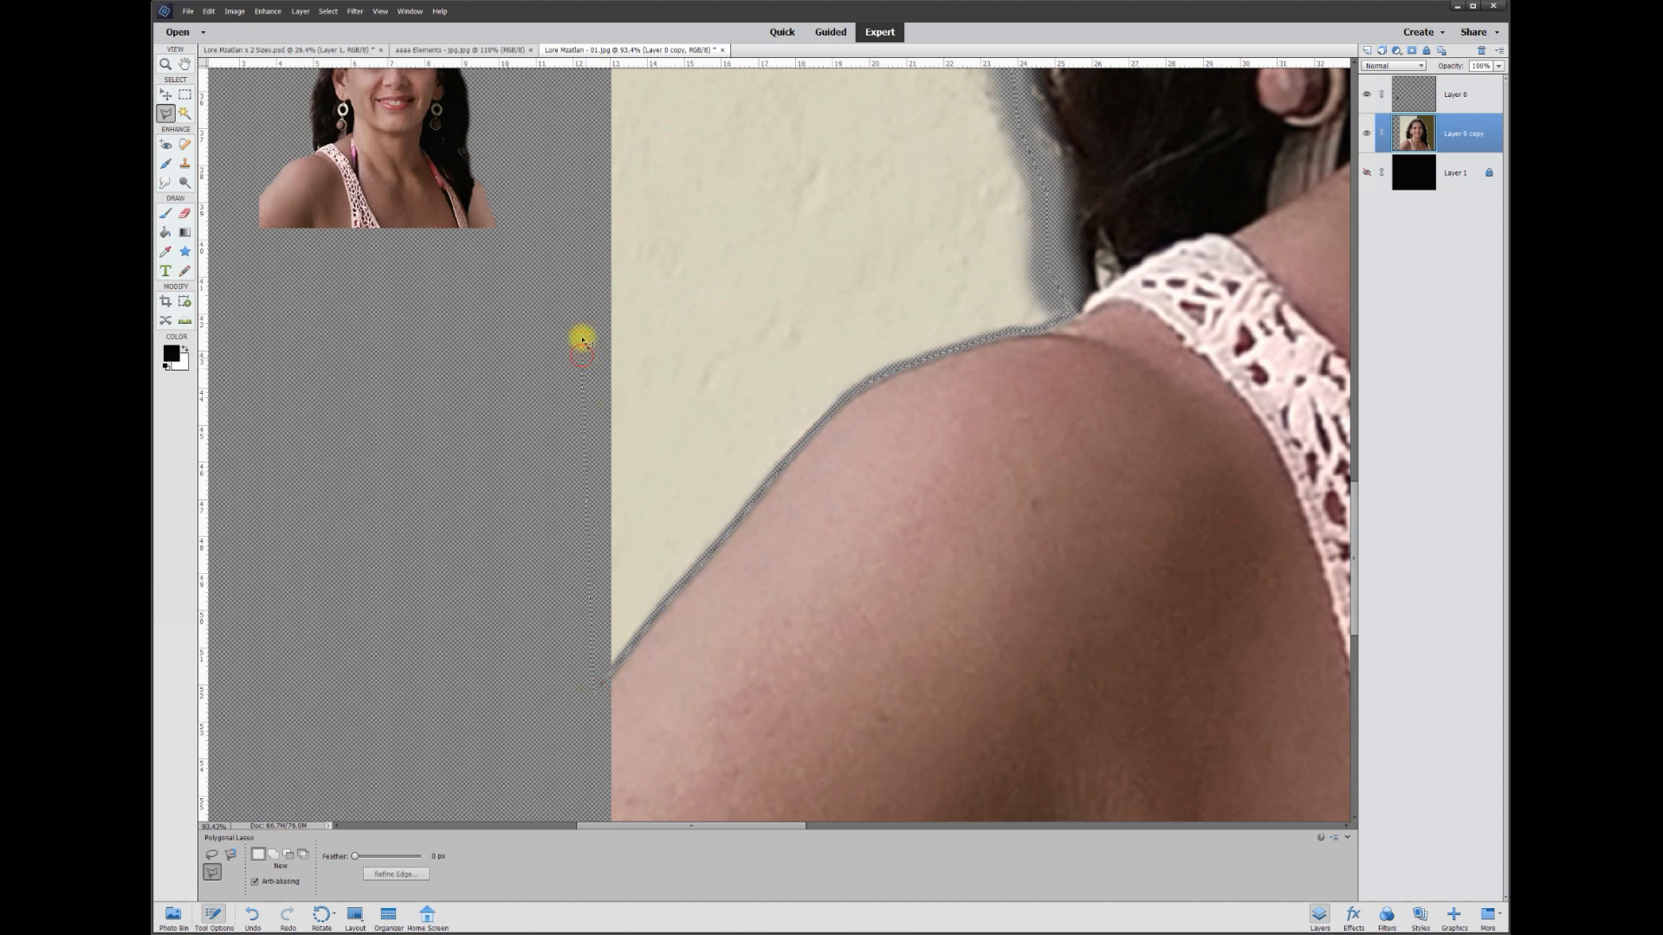
- Close the lasso outline around the photo's left and top sides, delete the selected background, and deselect
{"action": "scroll", "coordinate": [582, 357], "scroll_direction": "up", "scroll_amount": 15}
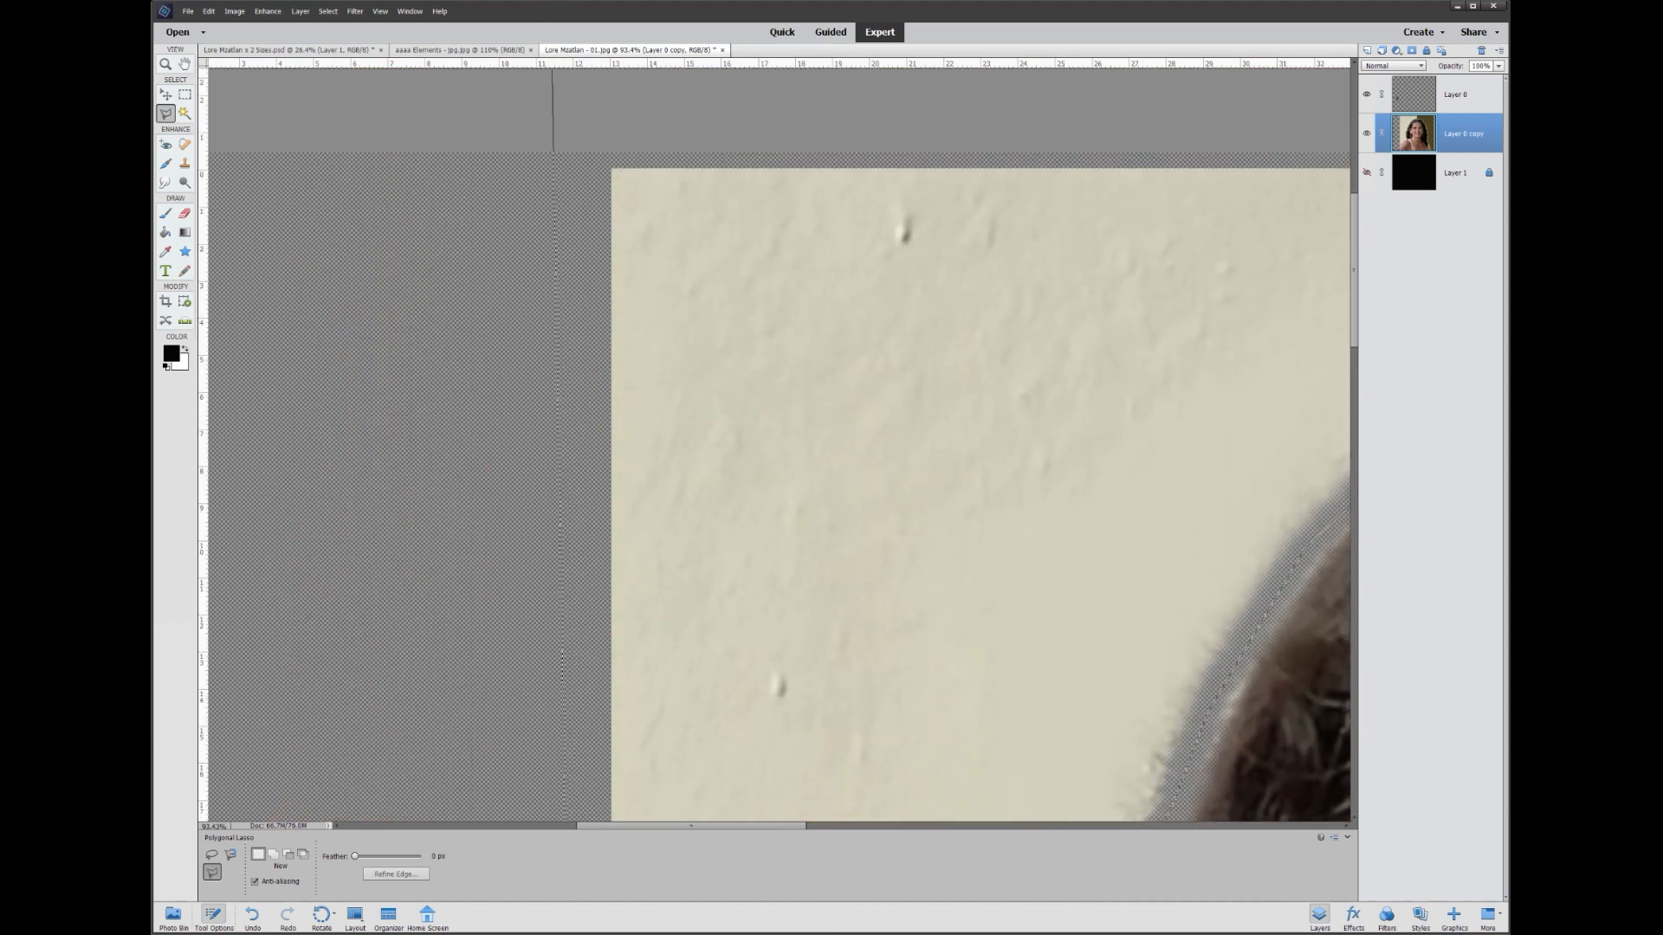
{"action": "left_click", "coordinate": [587, 308]}
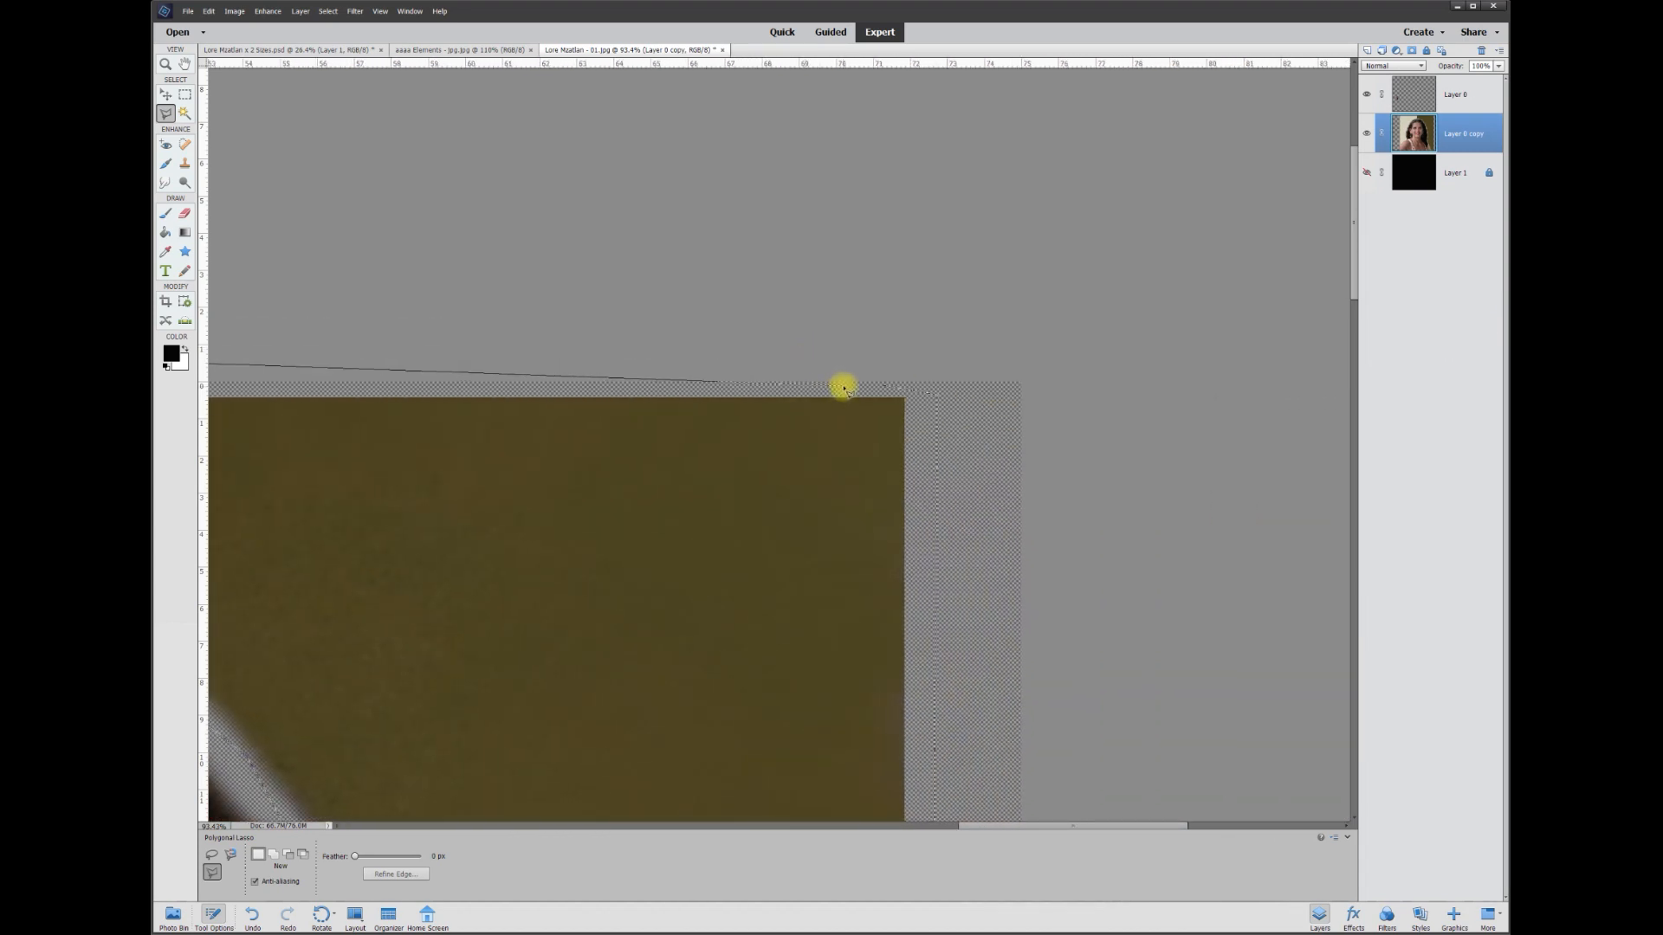
{"action": "scroll", "coordinate": [823, 385], "scroll_direction": "down", "scroll_amount": 3}
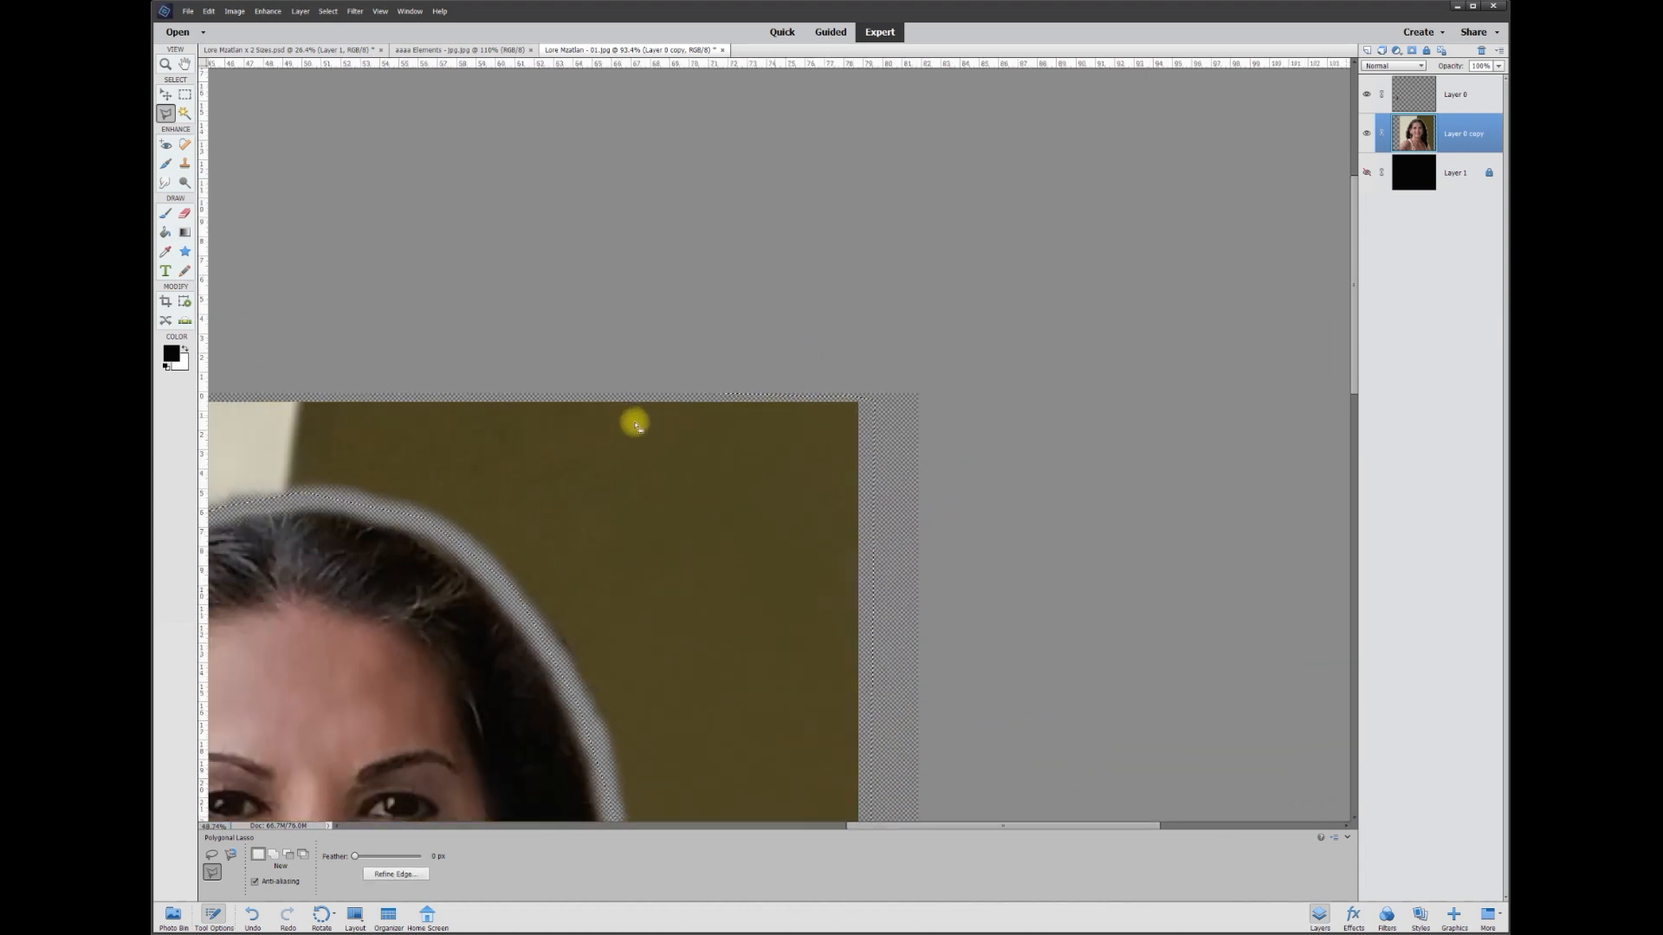
{"action": "scroll", "coordinate": [635, 425], "scroll_direction": "down", "scroll_amount": 3}
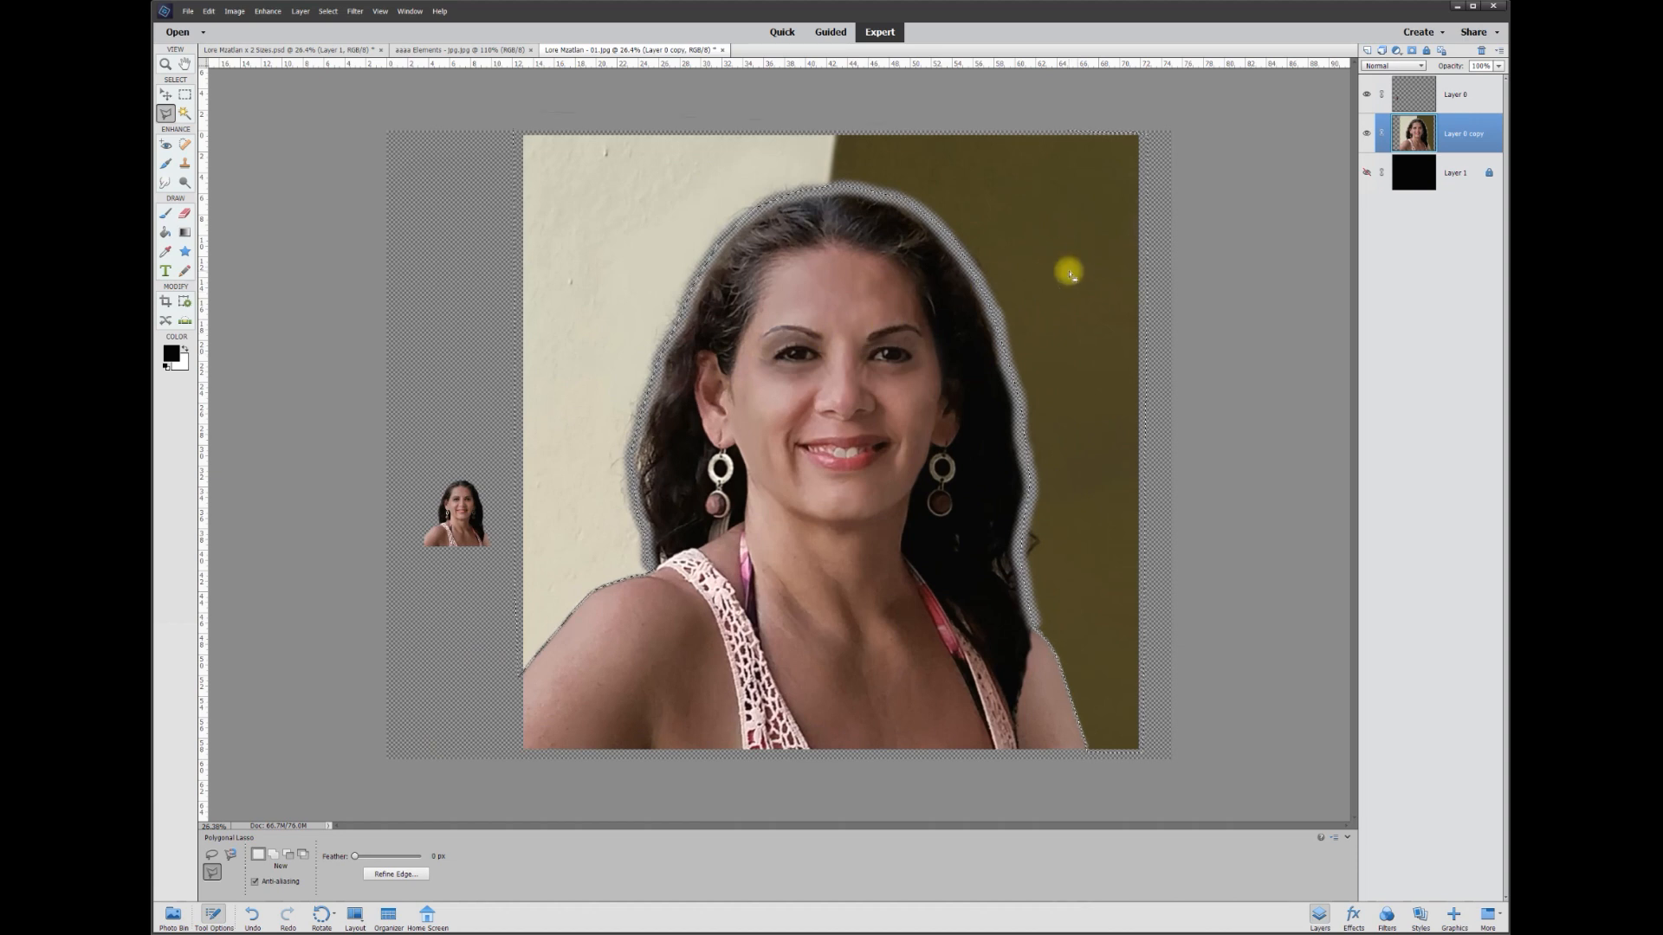
{"action": "key", "text": "Delete"}
{"action": "key", "text": "ctrl+d"}
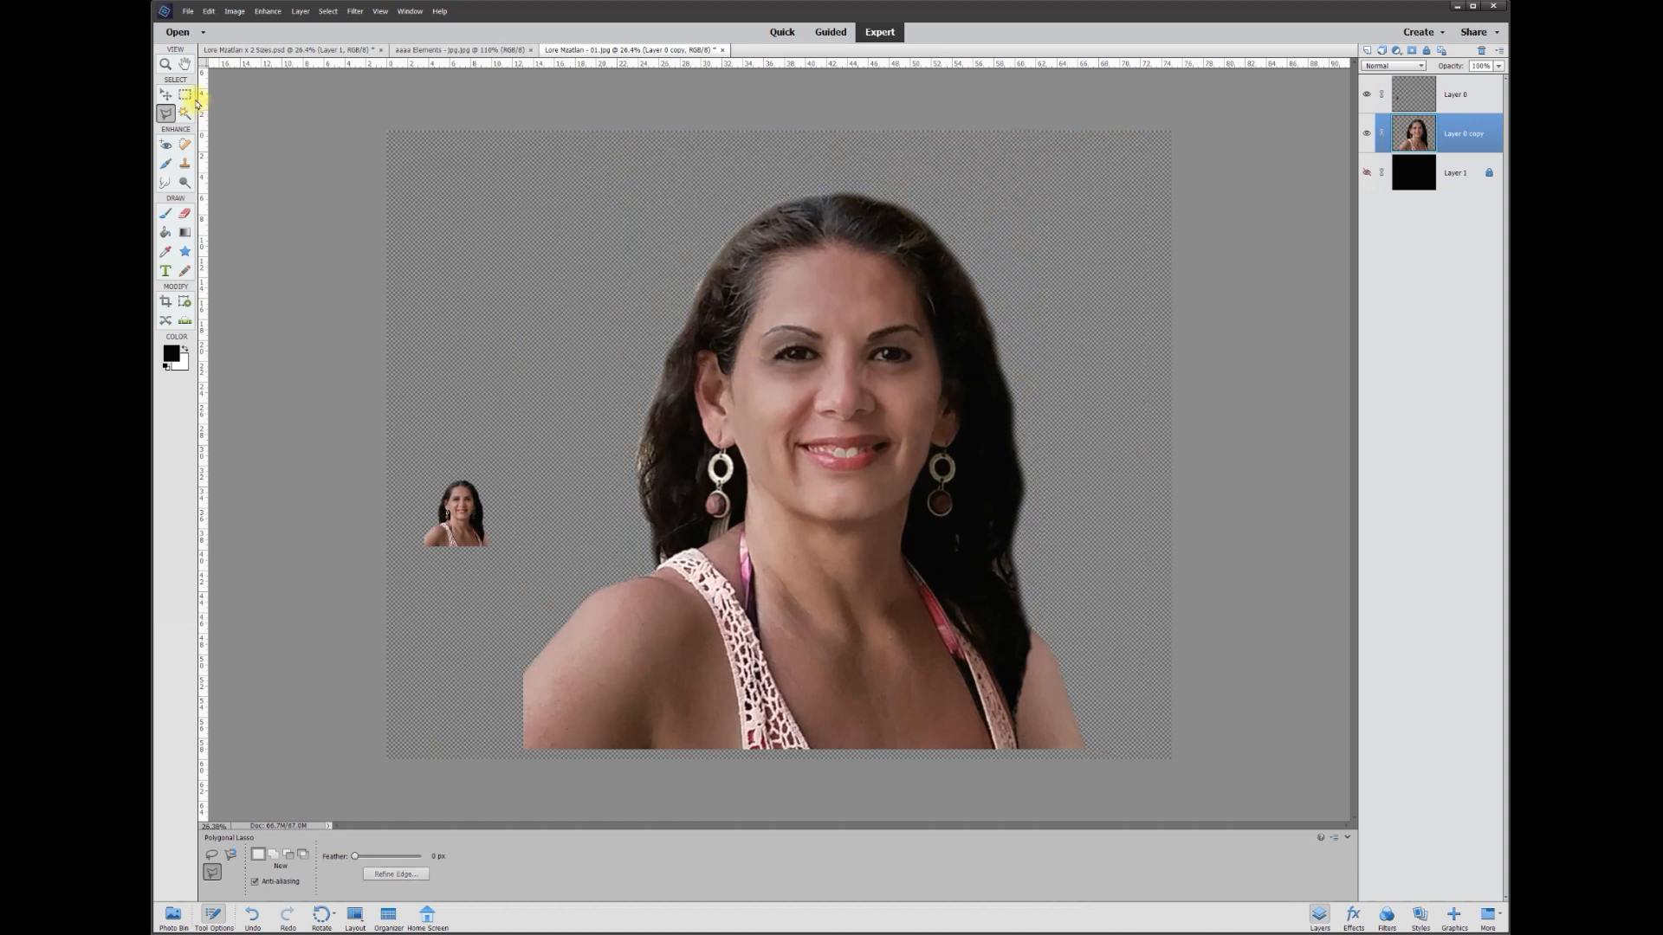
- Move the large cutout portrait slightly up and to the right on the canvas with the Move tool
{"action": "key", "text": "v"}
{"action": "mouse_move", "coordinate": [791, 338]}
{"action": "left_mouse_down"}
{"action": "mouse_move", "coordinate": [790, 282]}
{"action": "mouse_move", "coordinate": [837, 295]}
{"action": "left_mouse_up"}
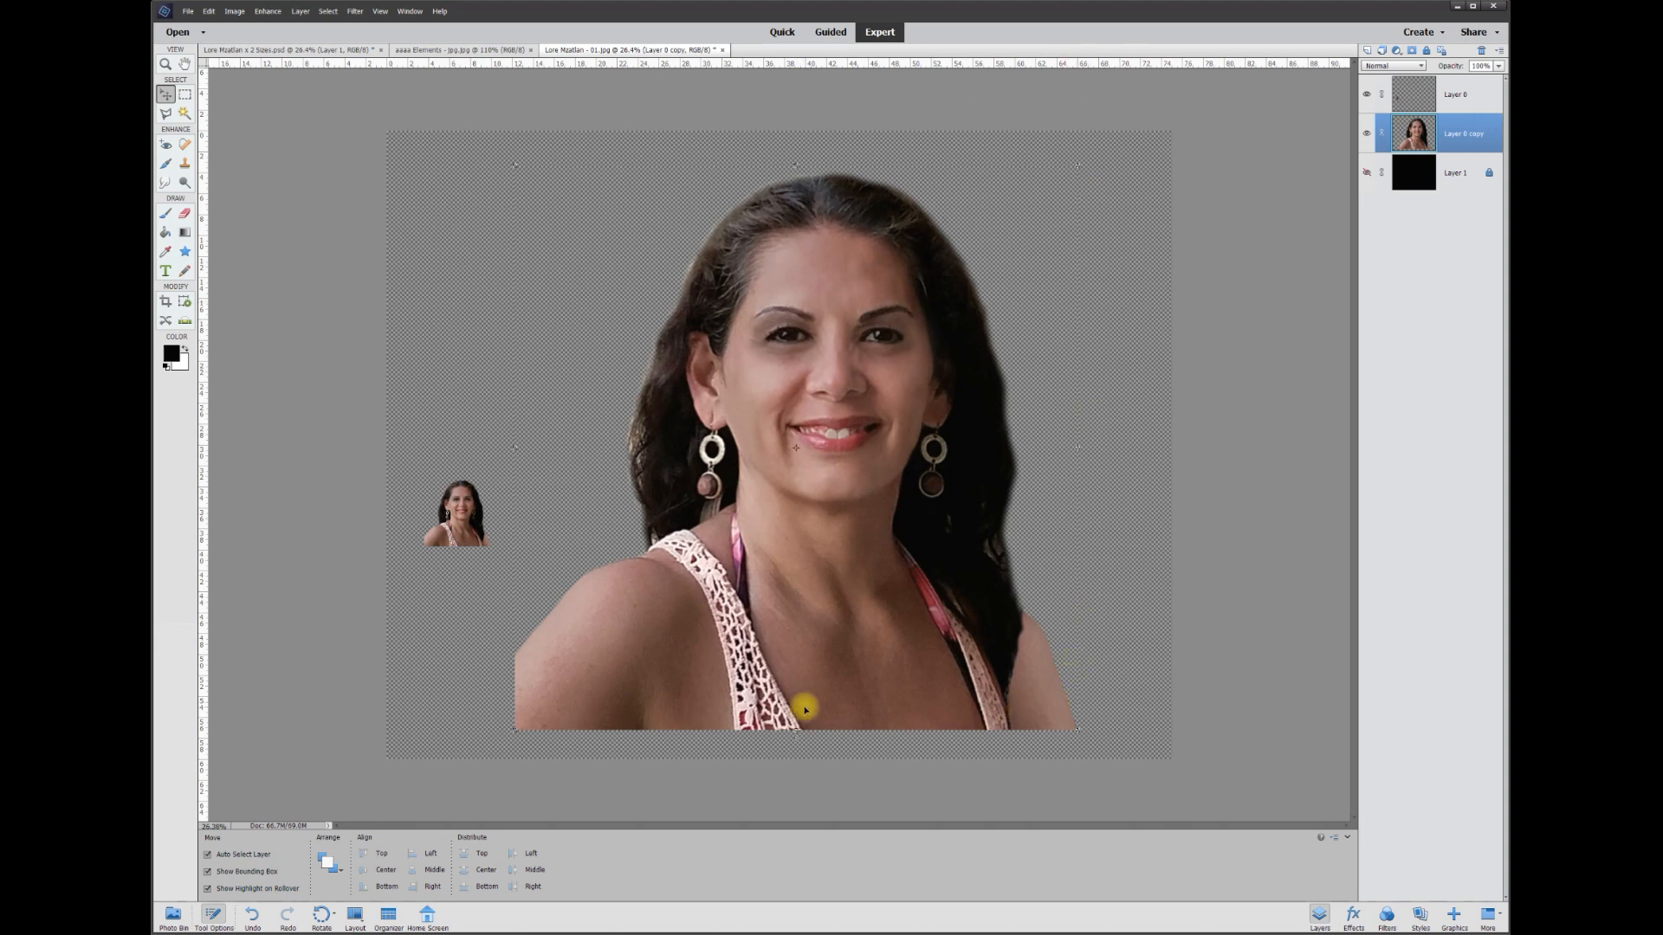
{"action": "mouse_move", "coordinate": [814, 474]}
{"action": "left_mouse_down"}
{"action": "mouse_move", "coordinate": [836, 440]}
{"action": "mouse_move", "coordinate": [827, 474]}
{"action": "left_mouse_up"}
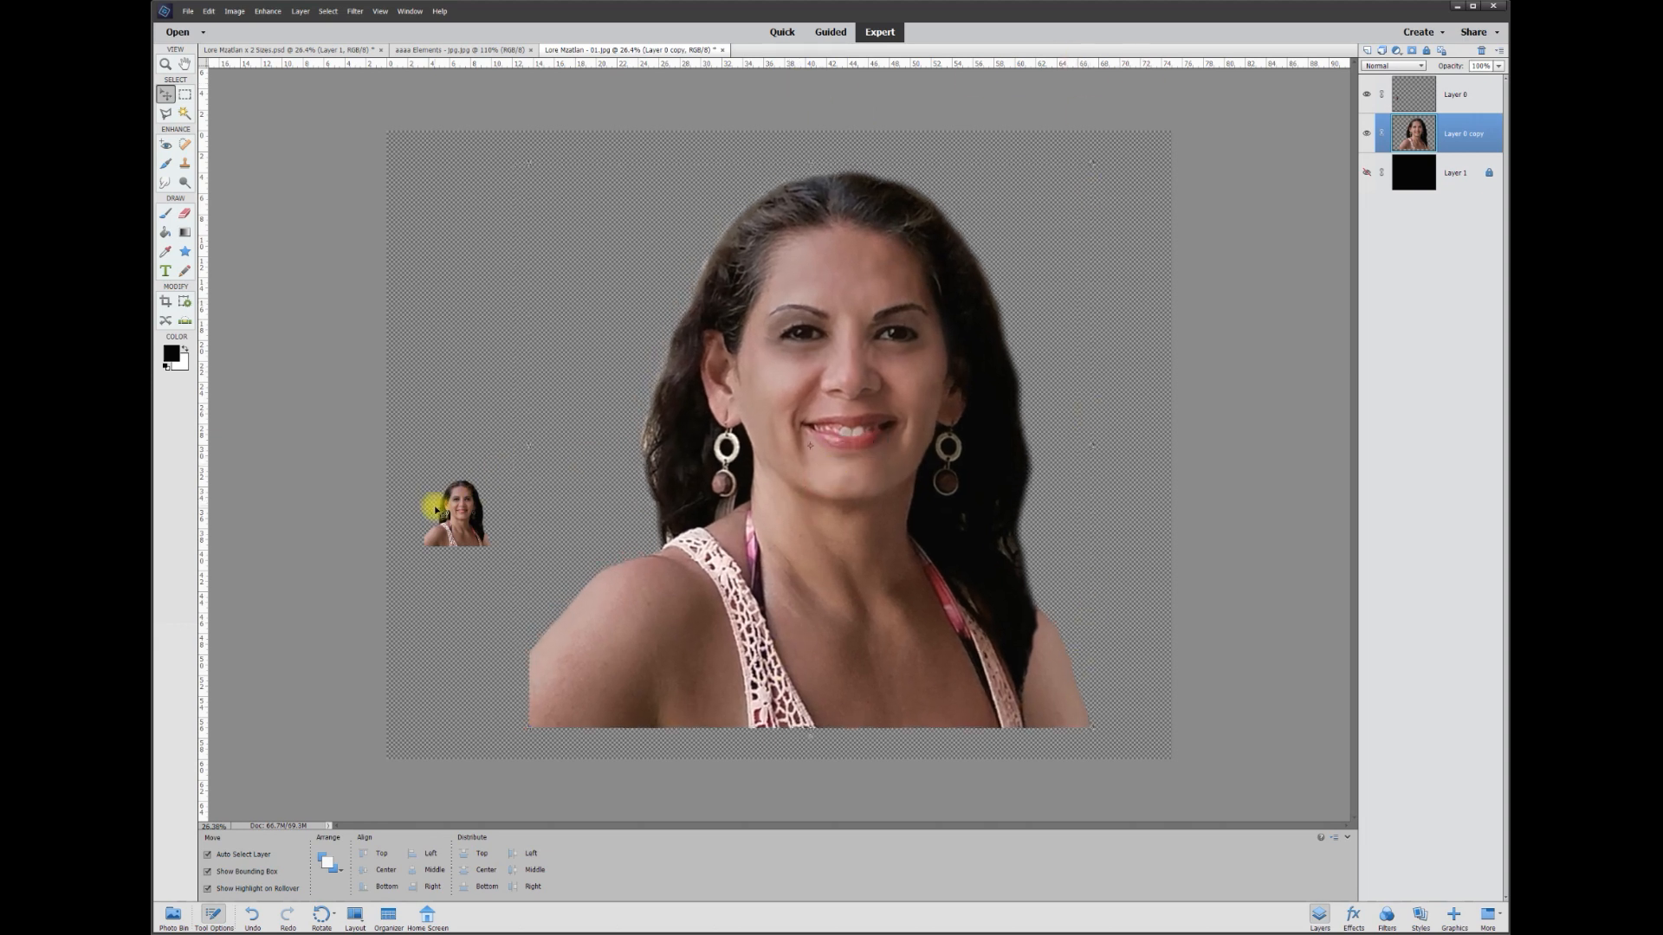
- Place the small portrait over the large portrait's hair and shoulder to compare their detail close up
{"action": "left_click_drag", "start_coordinate": [453, 503], "coordinate": [514, 577]}
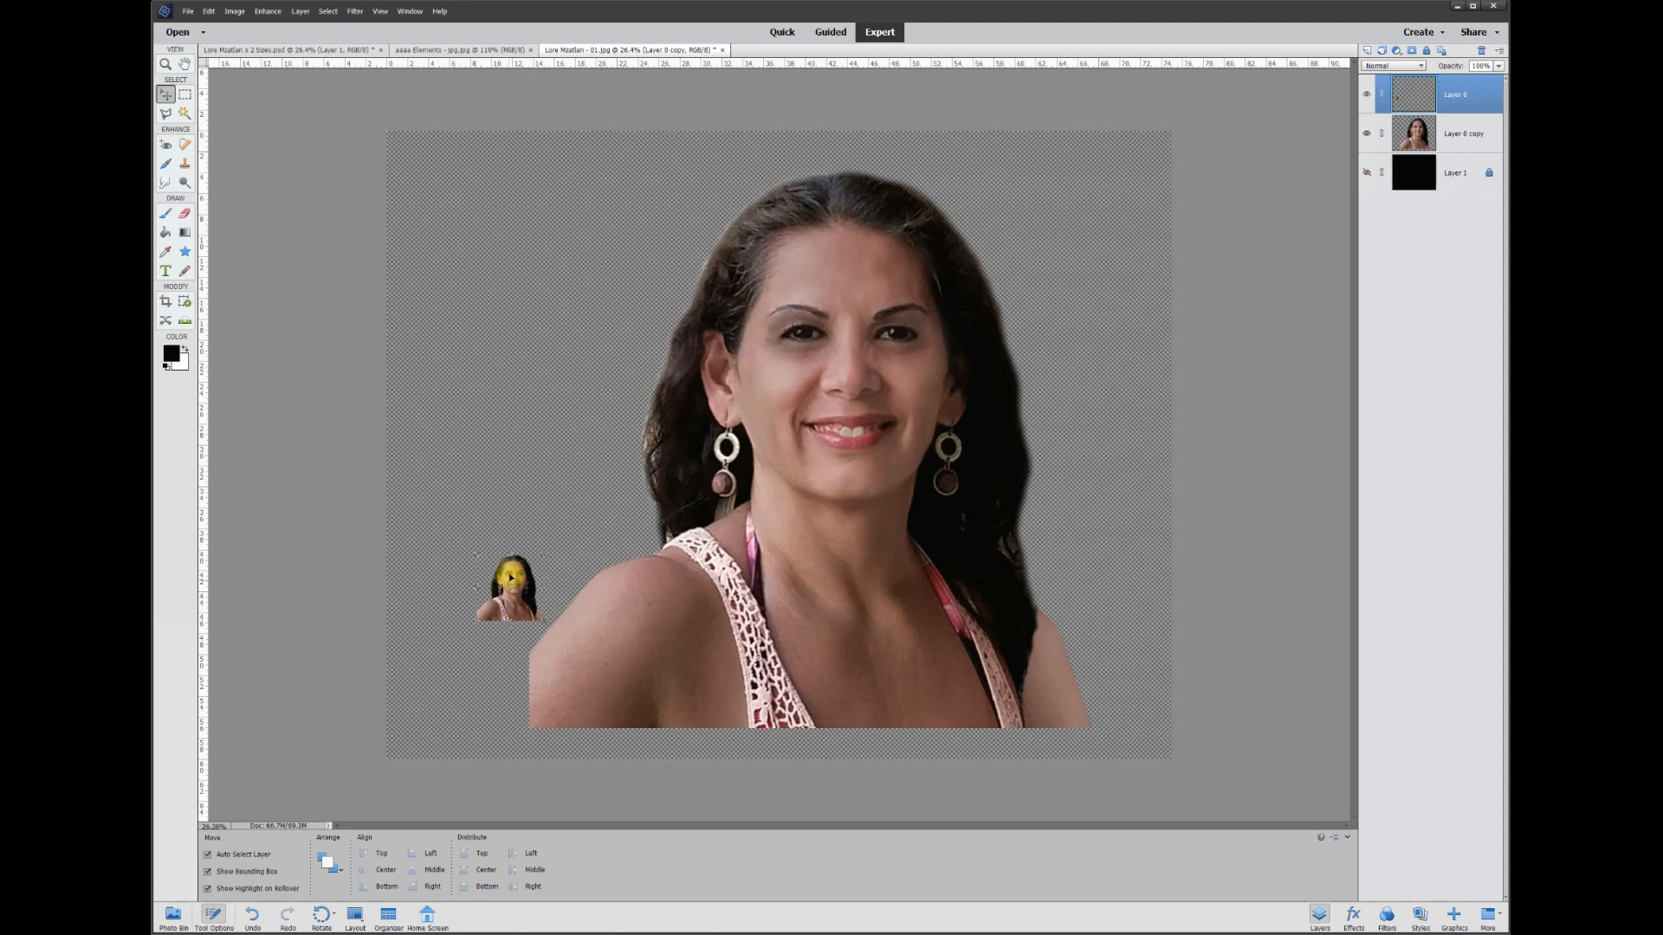
{"action": "scroll", "coordinate": [479, 623], "scroll_direction": "up", "scroll_amount": 5}
{"action": "scroll", "coordinate": [608, 620], "scroll_direction": "up", "scroll_amount": 3}
{"action": "left_click_drag", "start_coordinate": [427, 538], "coordinate": [711, 322]}
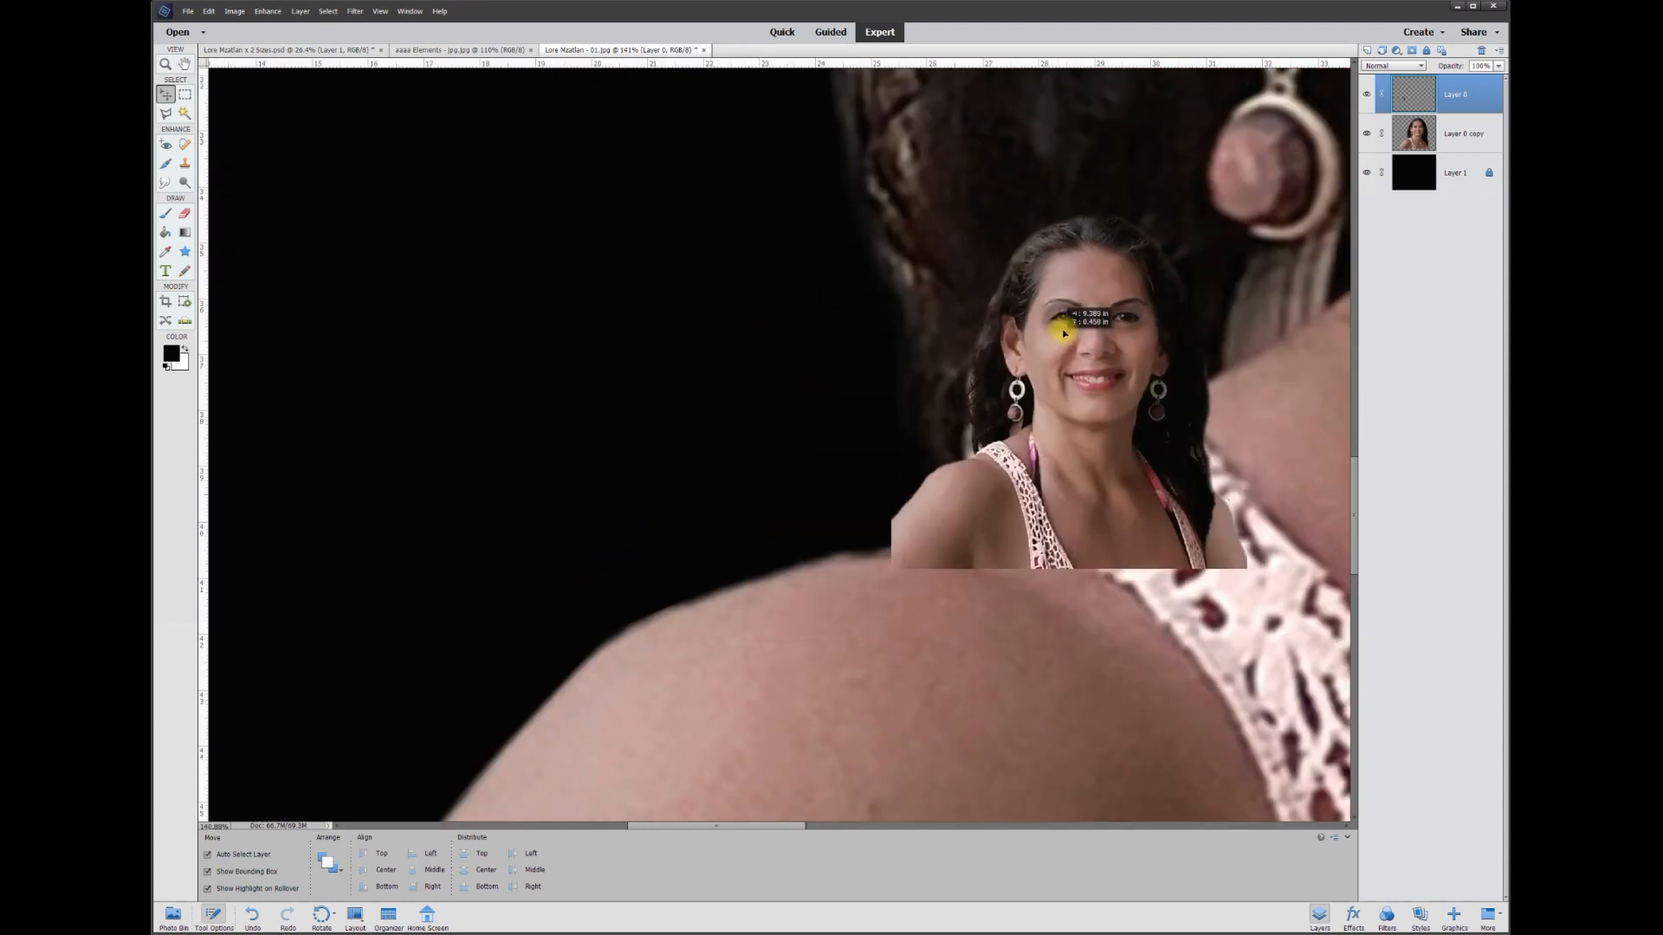
{"action": "left_click_drag", "start_coordinate": [1057, 326], "coordinate": [1098, 336]}
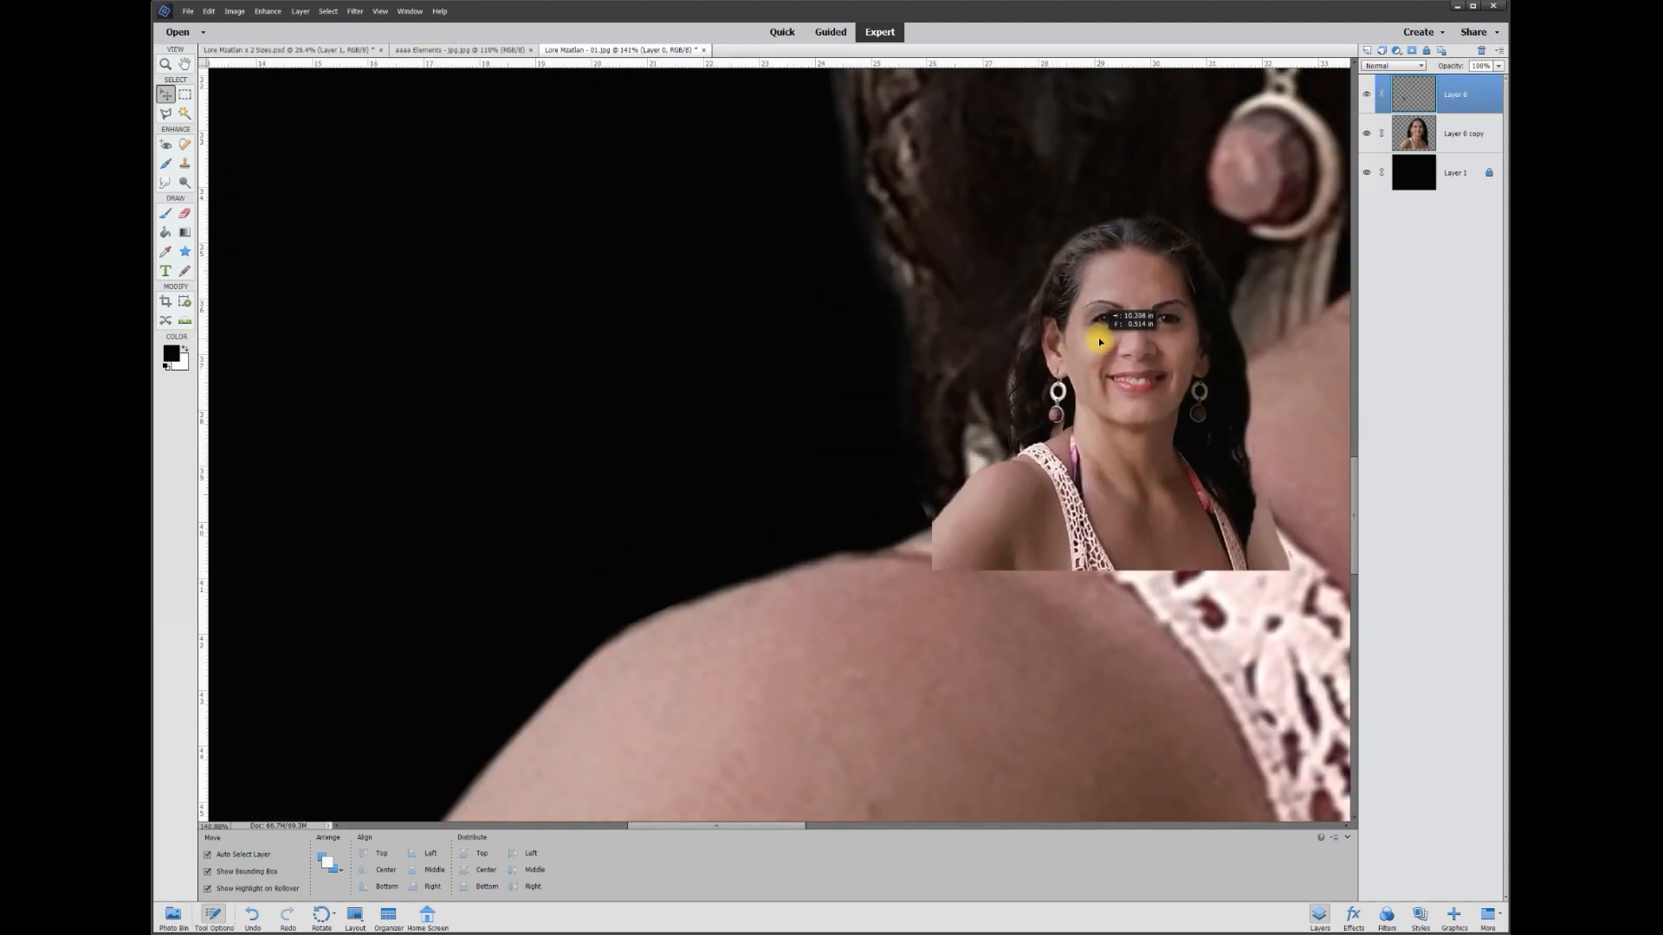
{"action": "scroll", "coordinate": [1124, 456], "scroll_direction": "up", "scroll_amount": 3}
{"action": "scroll", "coordinate": [682, 231], "scroll_direction": "up", "scroll_amount": 4}
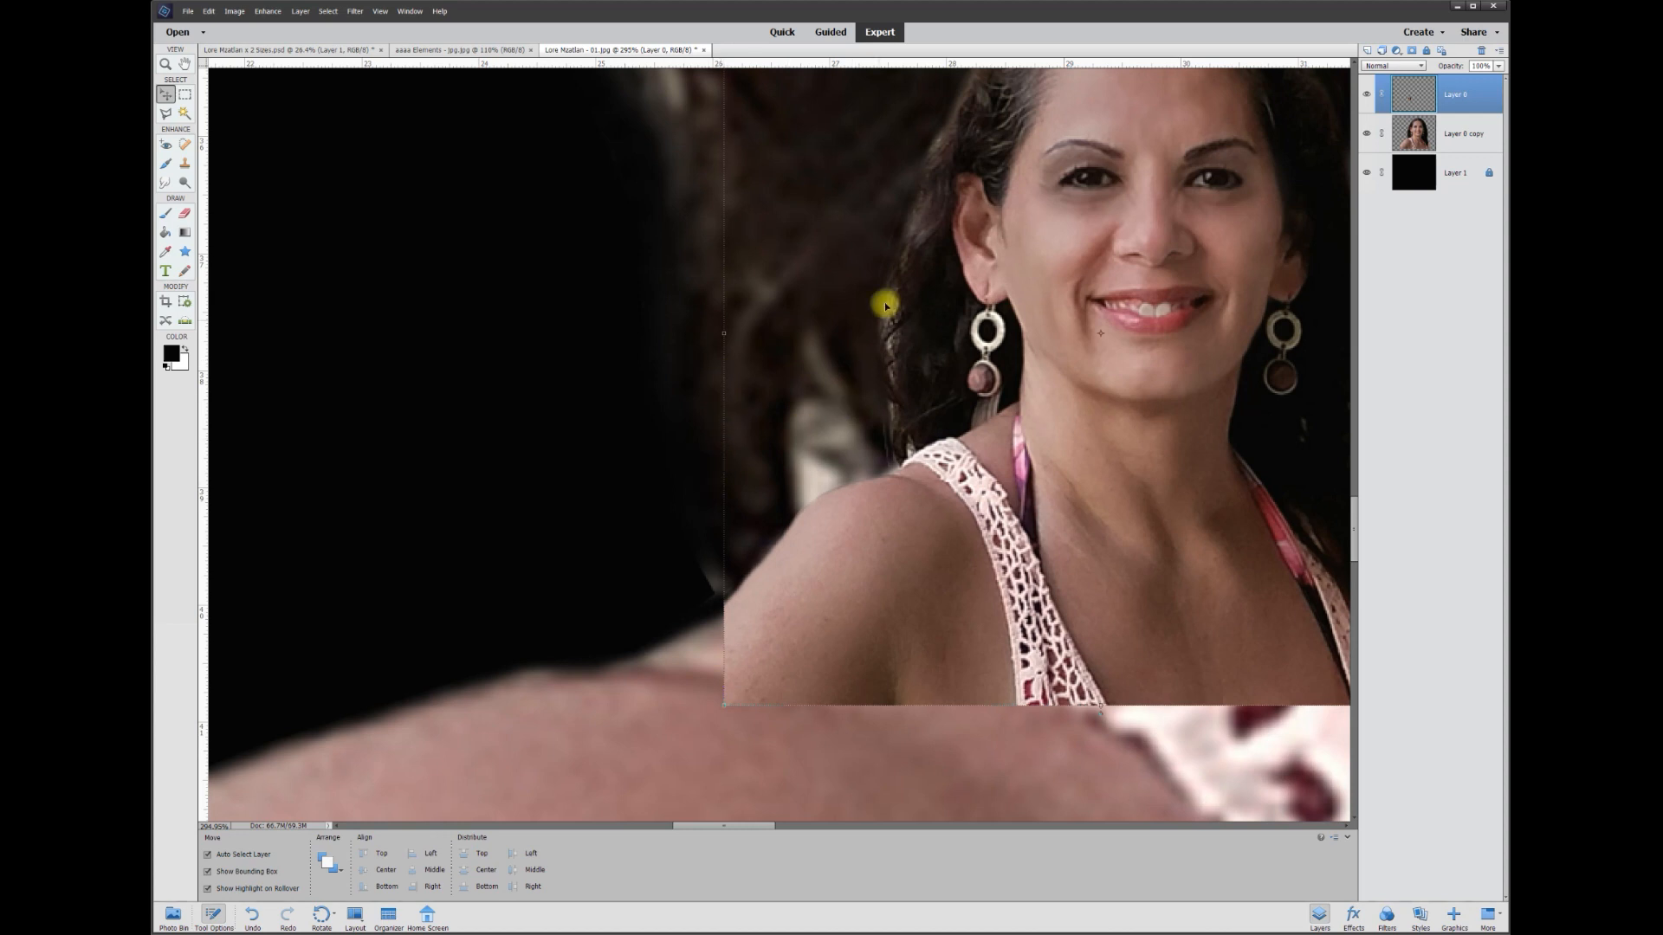
{"action": "left_click_drag", "start_coordinate": [887, 305], "coordinate": [422, 320]}
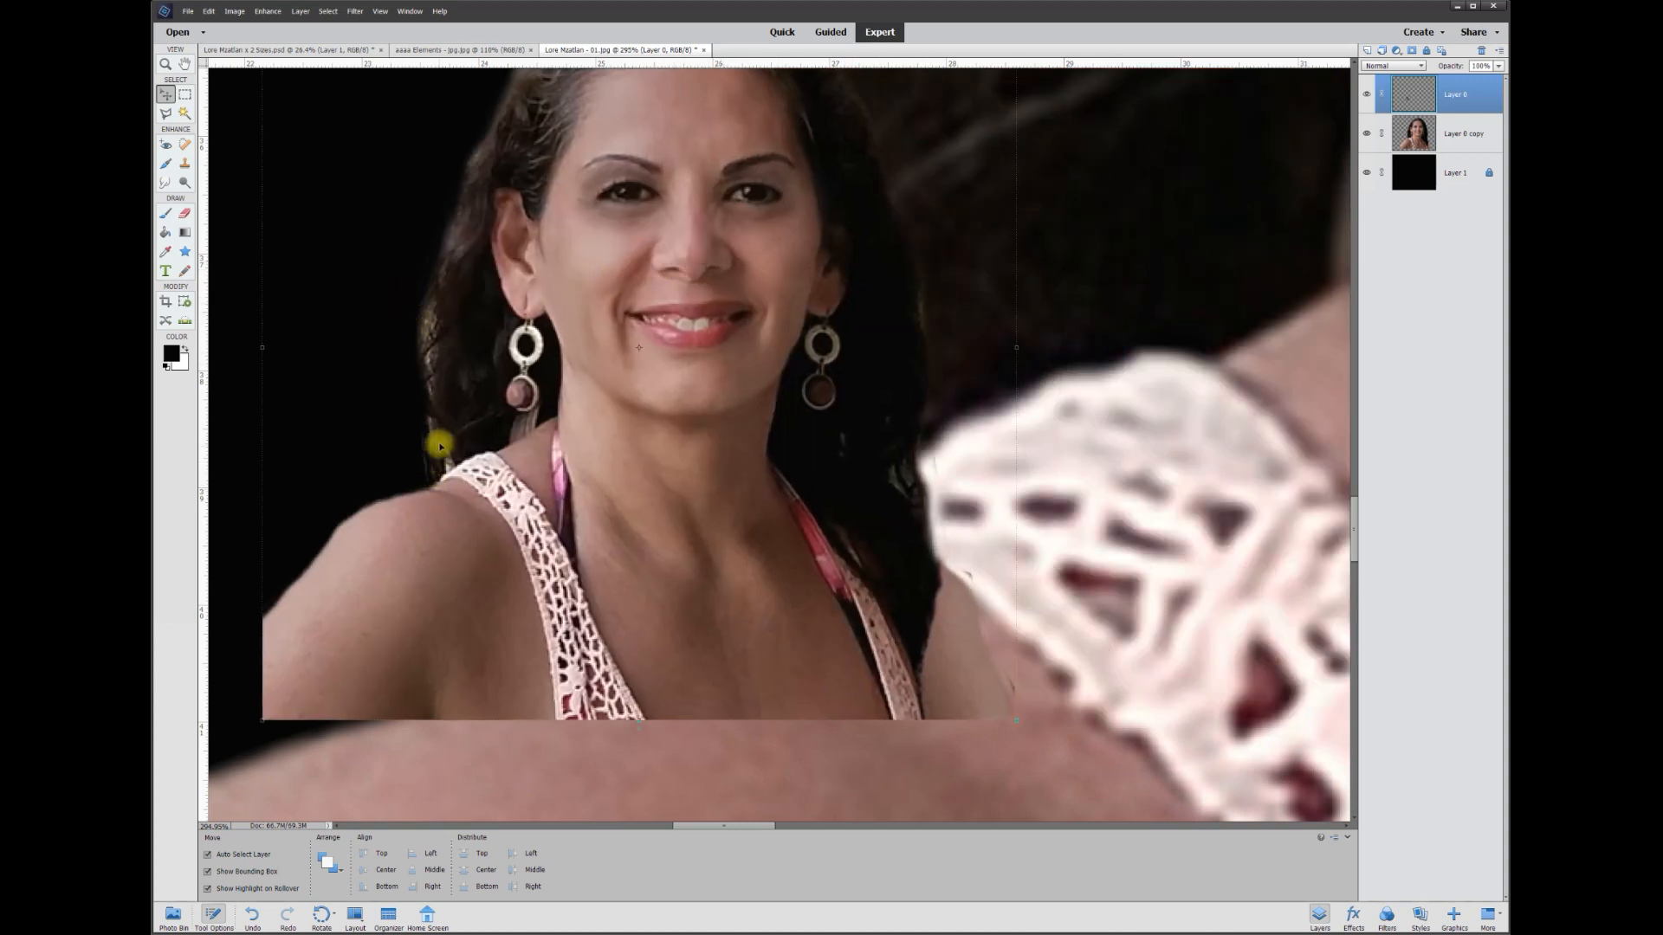
{"action": "left_click_drag", "start_coordinate": [707, 218], "coordinate": [664, 241]}
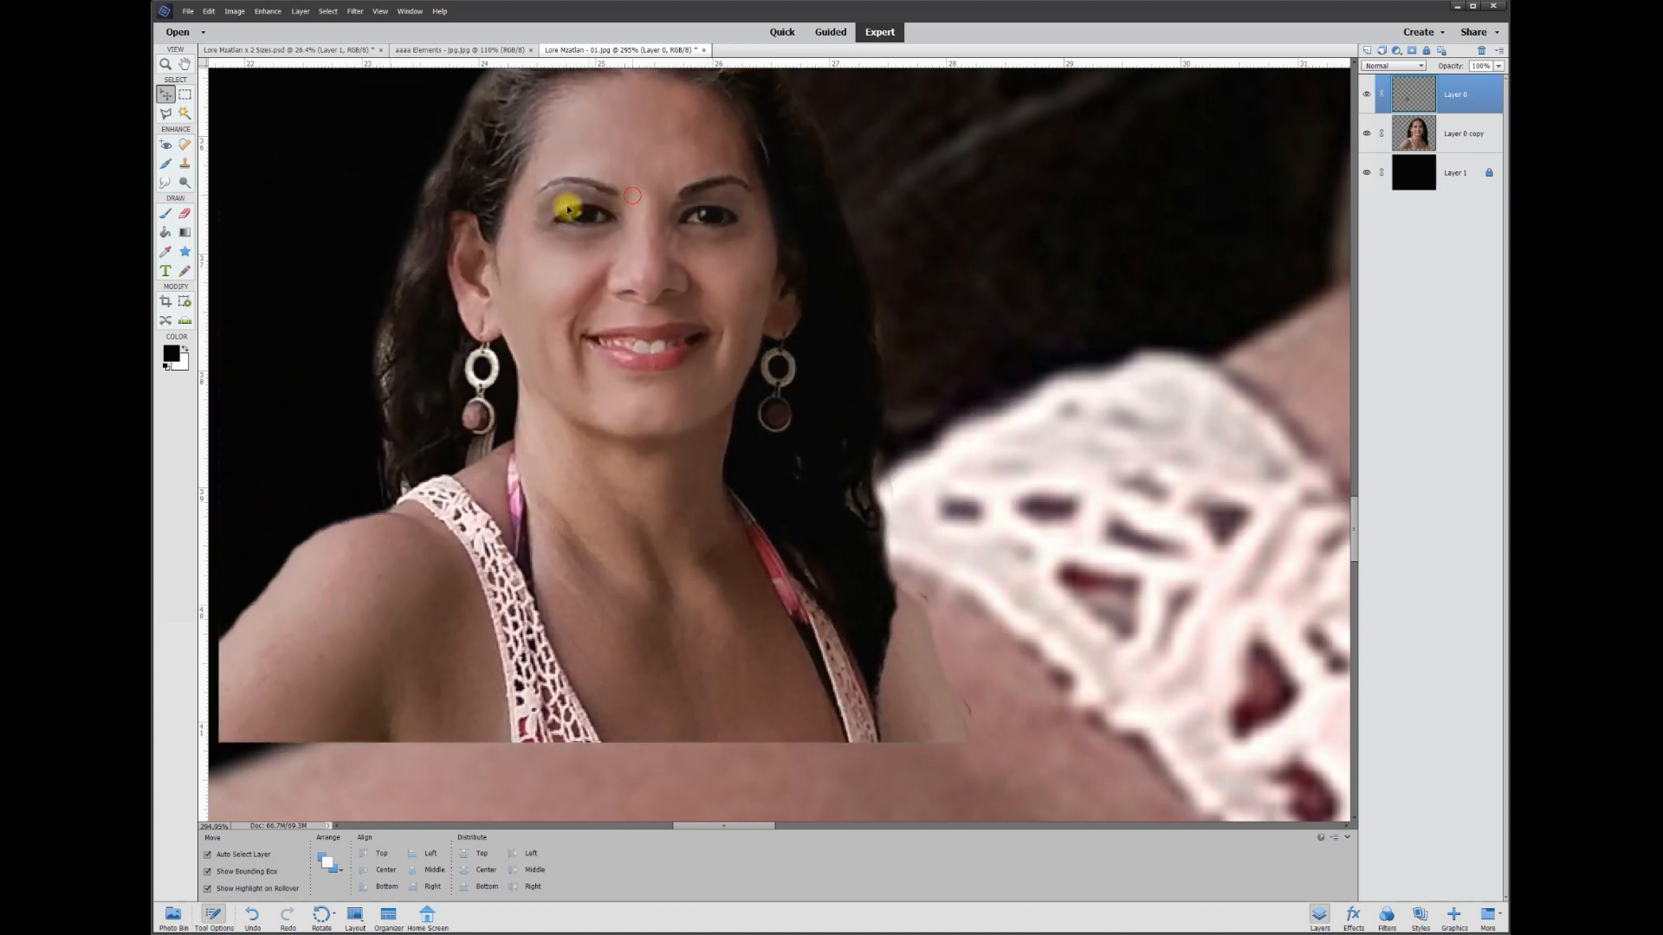
{"action": "left_click_drag", "start_coordinate": [568, 210], "coordinate": [162, 248]}
- Hide the black background layer and examine the large portrait's cutout hair edge
{"action": "left_click", "coordinate": [810, 291]}
{"action": "left_click_drag", "start_coordinate": [1358, 524], "coordinate": [1355, 416]}
{"action": "left_click", "coordinate": [1367, 174]}
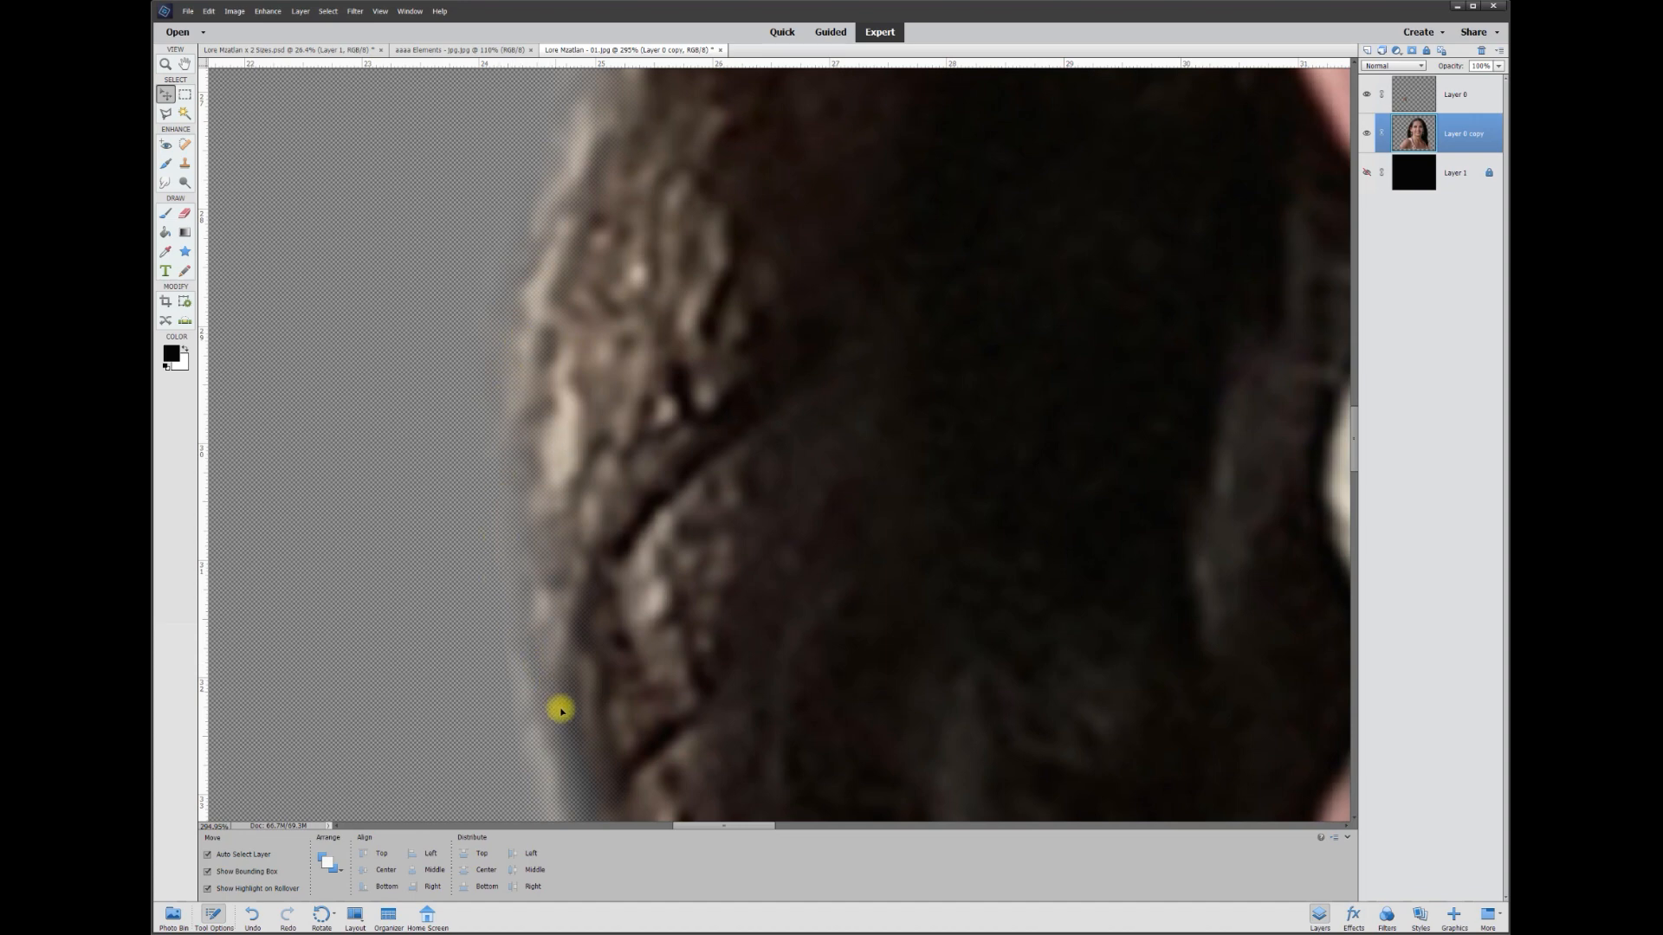
{"action": "scroll", "coordinate": [563, 705], "scroll_direction": "down", "scroll_amount": 6}
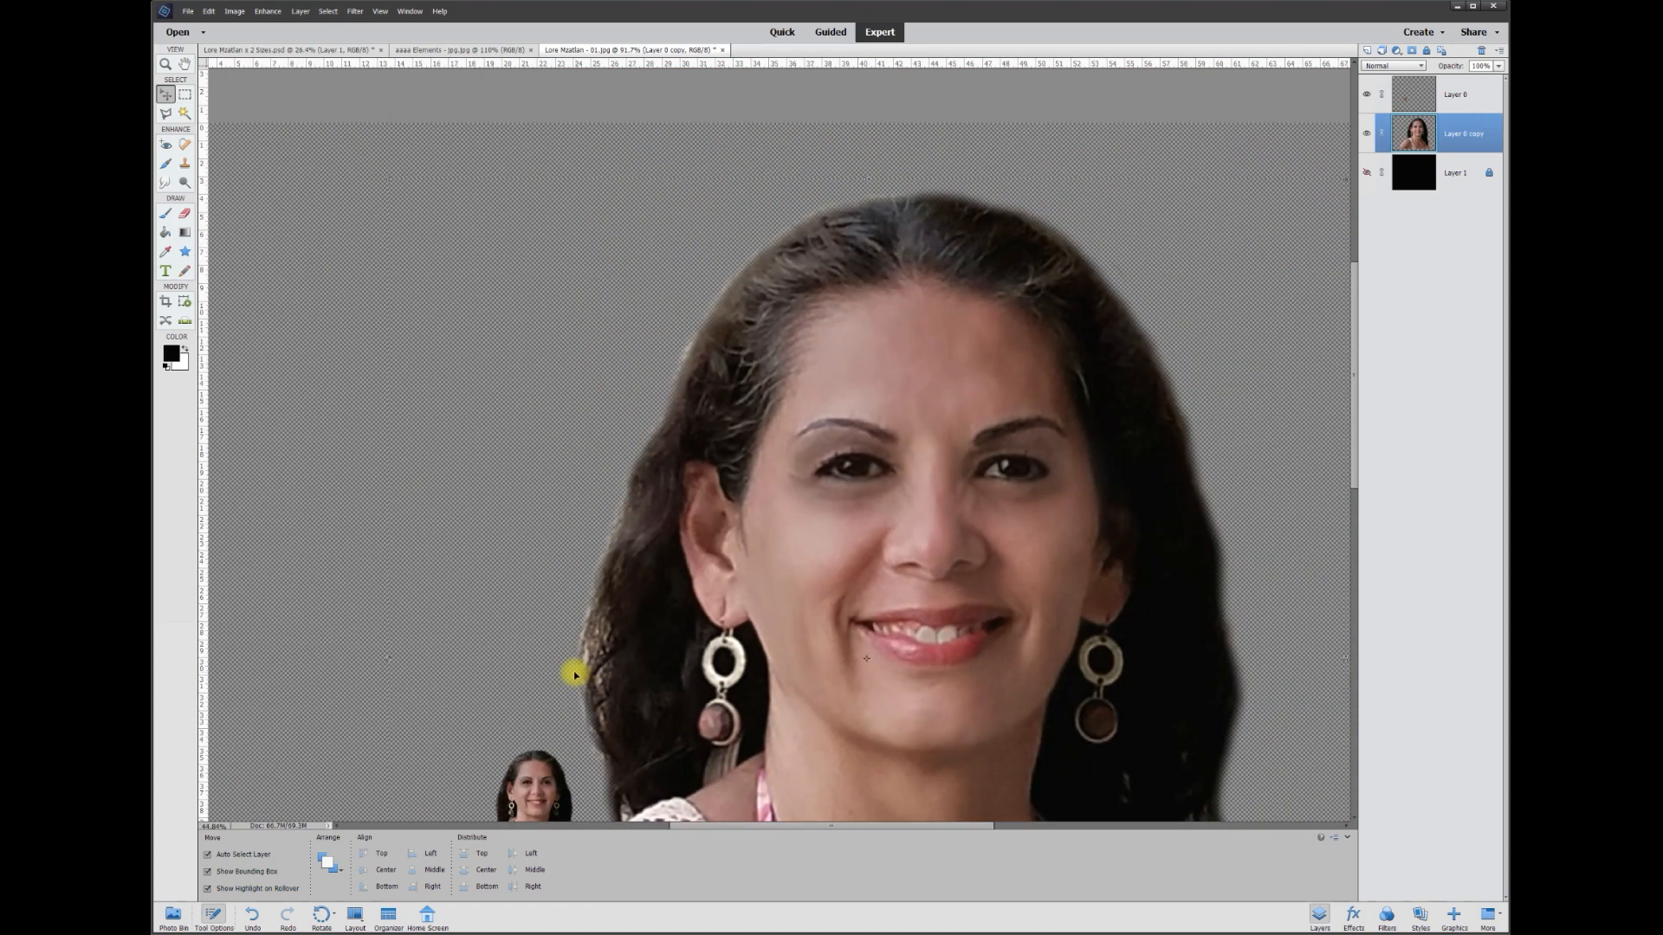
{"action": "scroll", "coordinate": [575, 675], "scroll_direction": "down", "scroll_amount": 3}
- Move the small portrait onto the empty canvas left of the large portrait, near the canvas edge
{"action": "left_click_drag", "start_coordinate": [546, 724], "coordinate": [388, 587]}
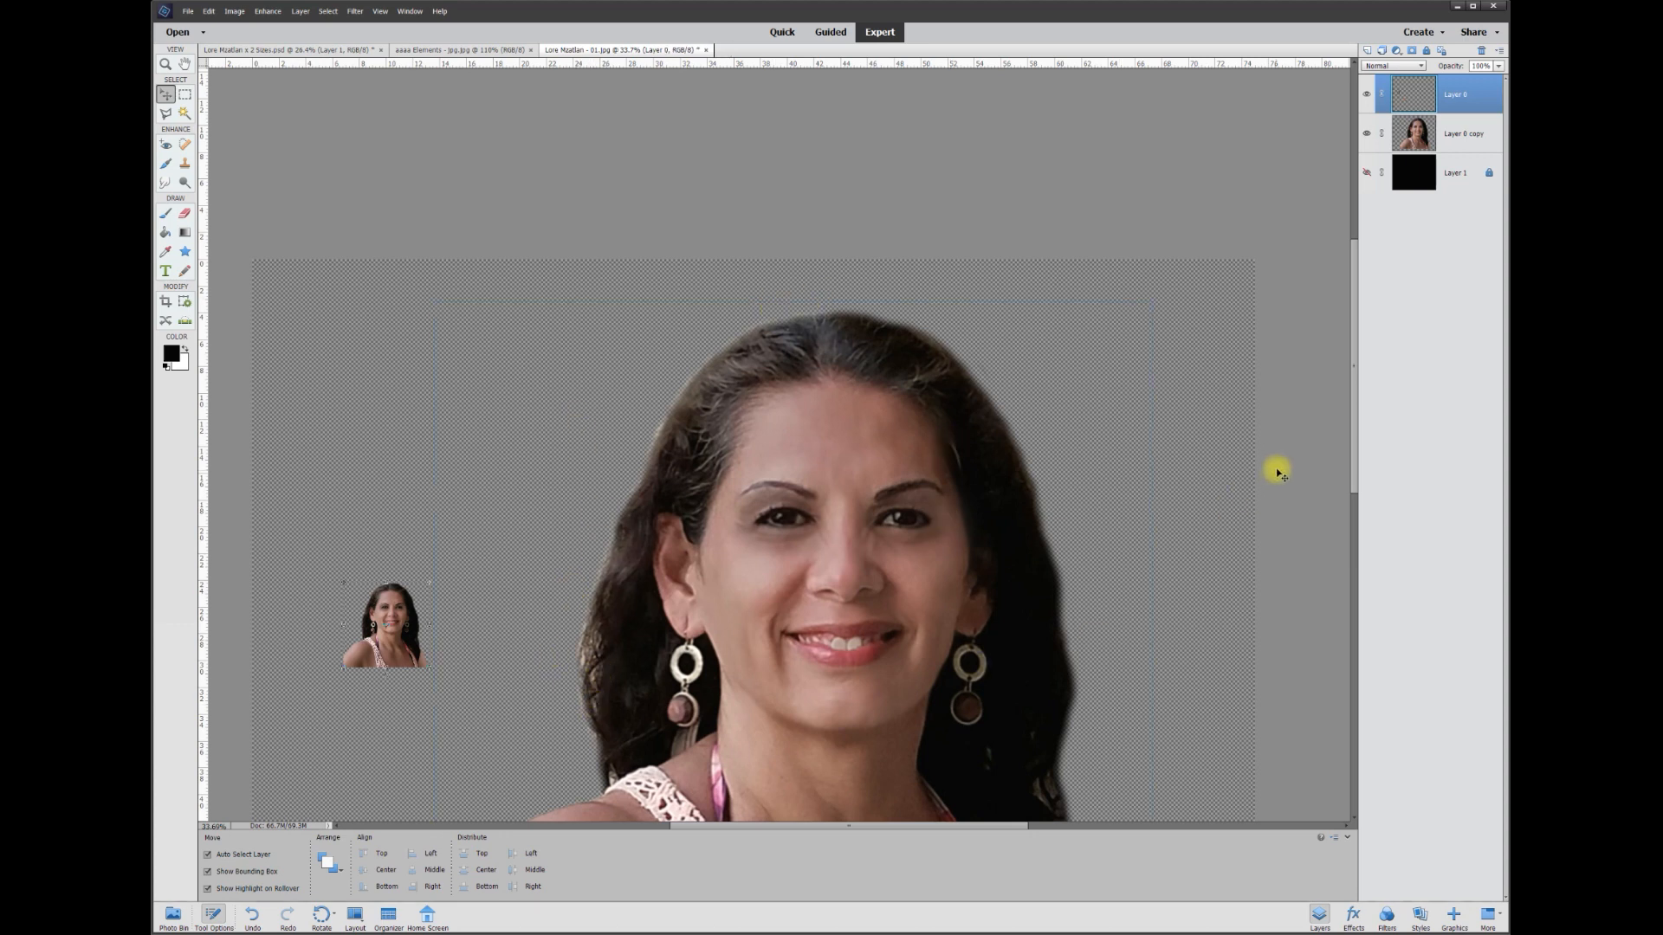
{"action": "left_click_drag", "start_coordinate": [1356, 446], "coordinate": [1366, 512]}
{"action": "key", "text": "ctrl+minus"}
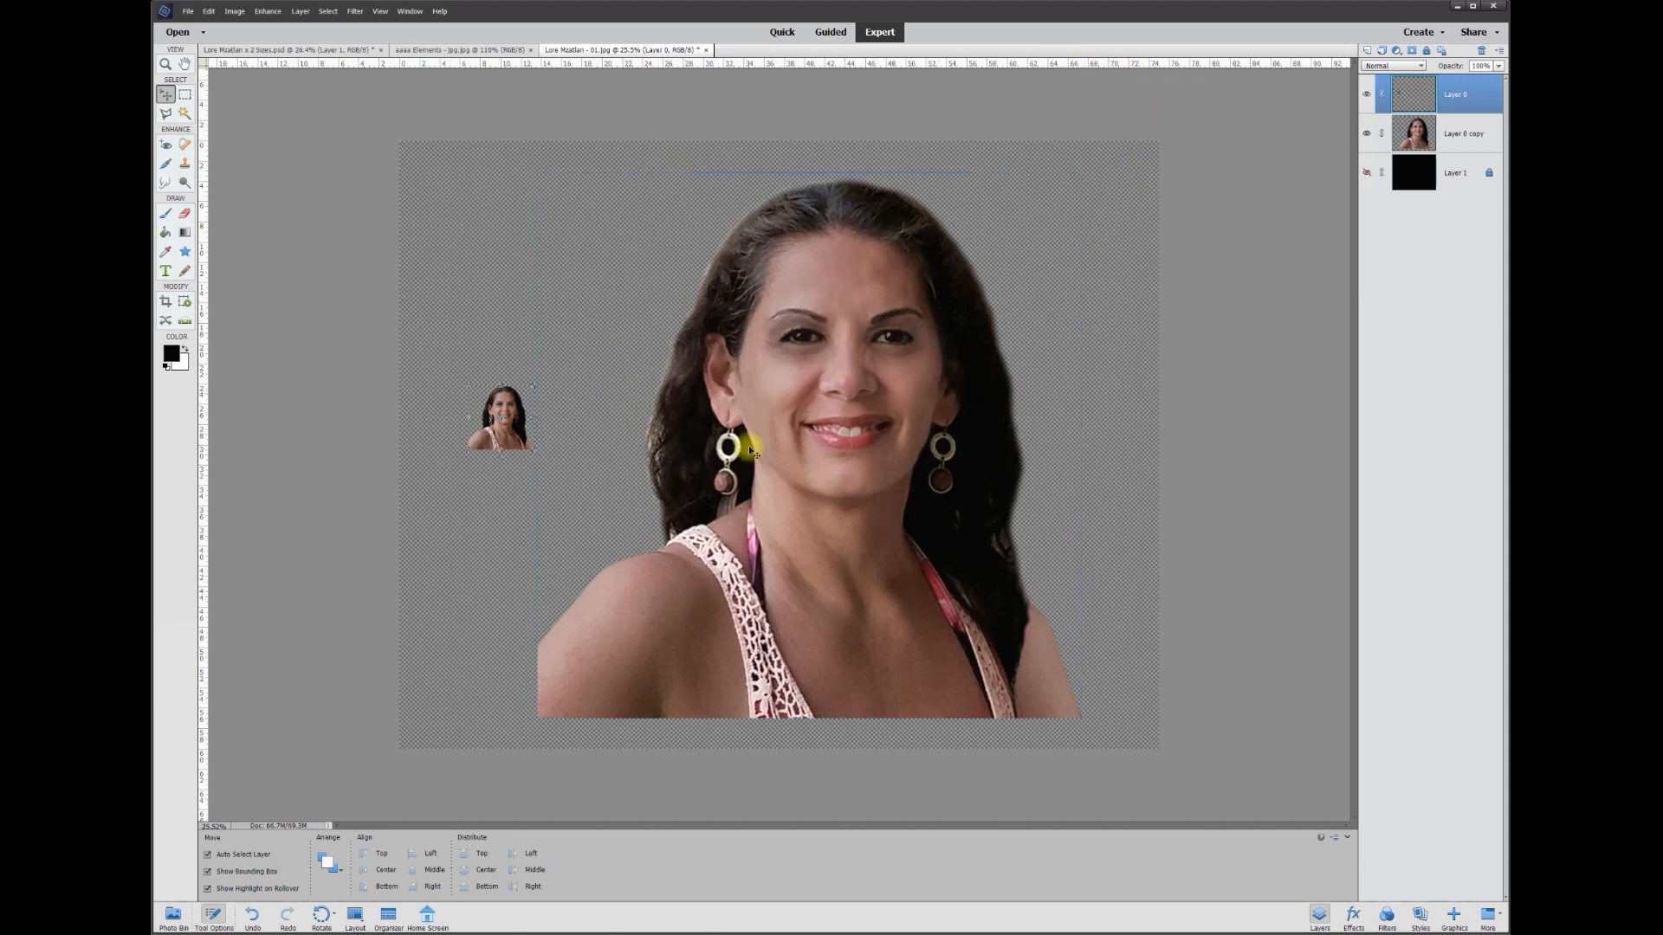
{"action": "left_click_drag", "start_coordinate": [515, 428], "coordinate": [482, 430]}
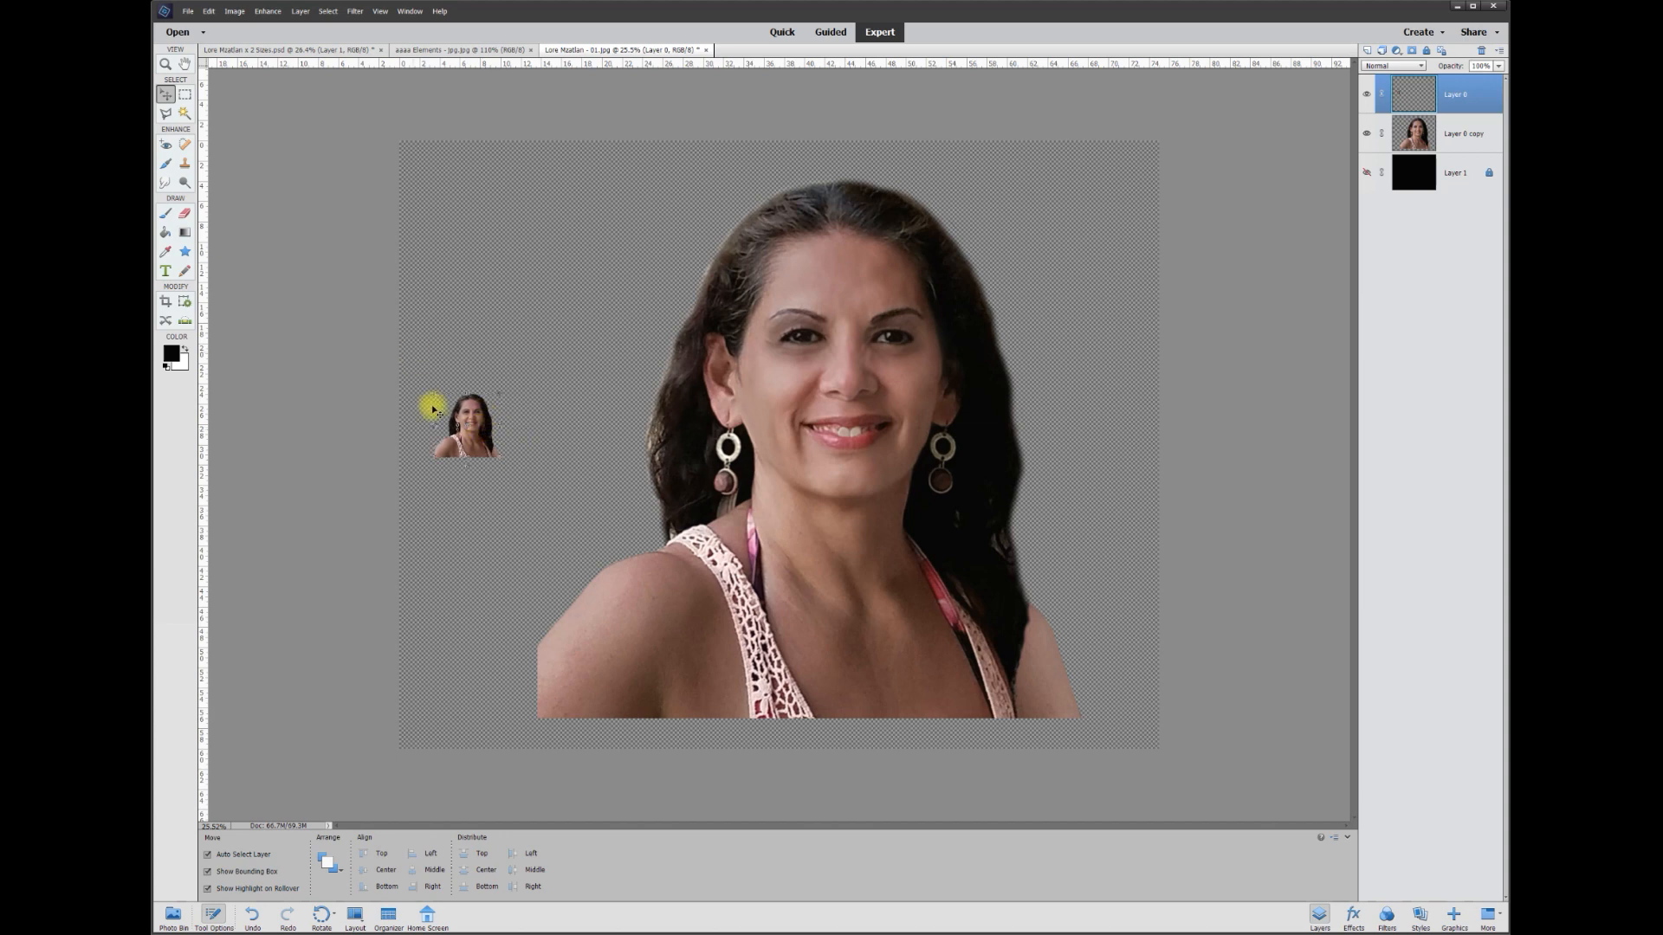
- Scale the large portrait proportionally to about 55 inches wide, shift it slightly right, and deselect it
{"action": "left_click_drag", "start_coordinate": [606, 649], "coordinate": [1139, 196]}
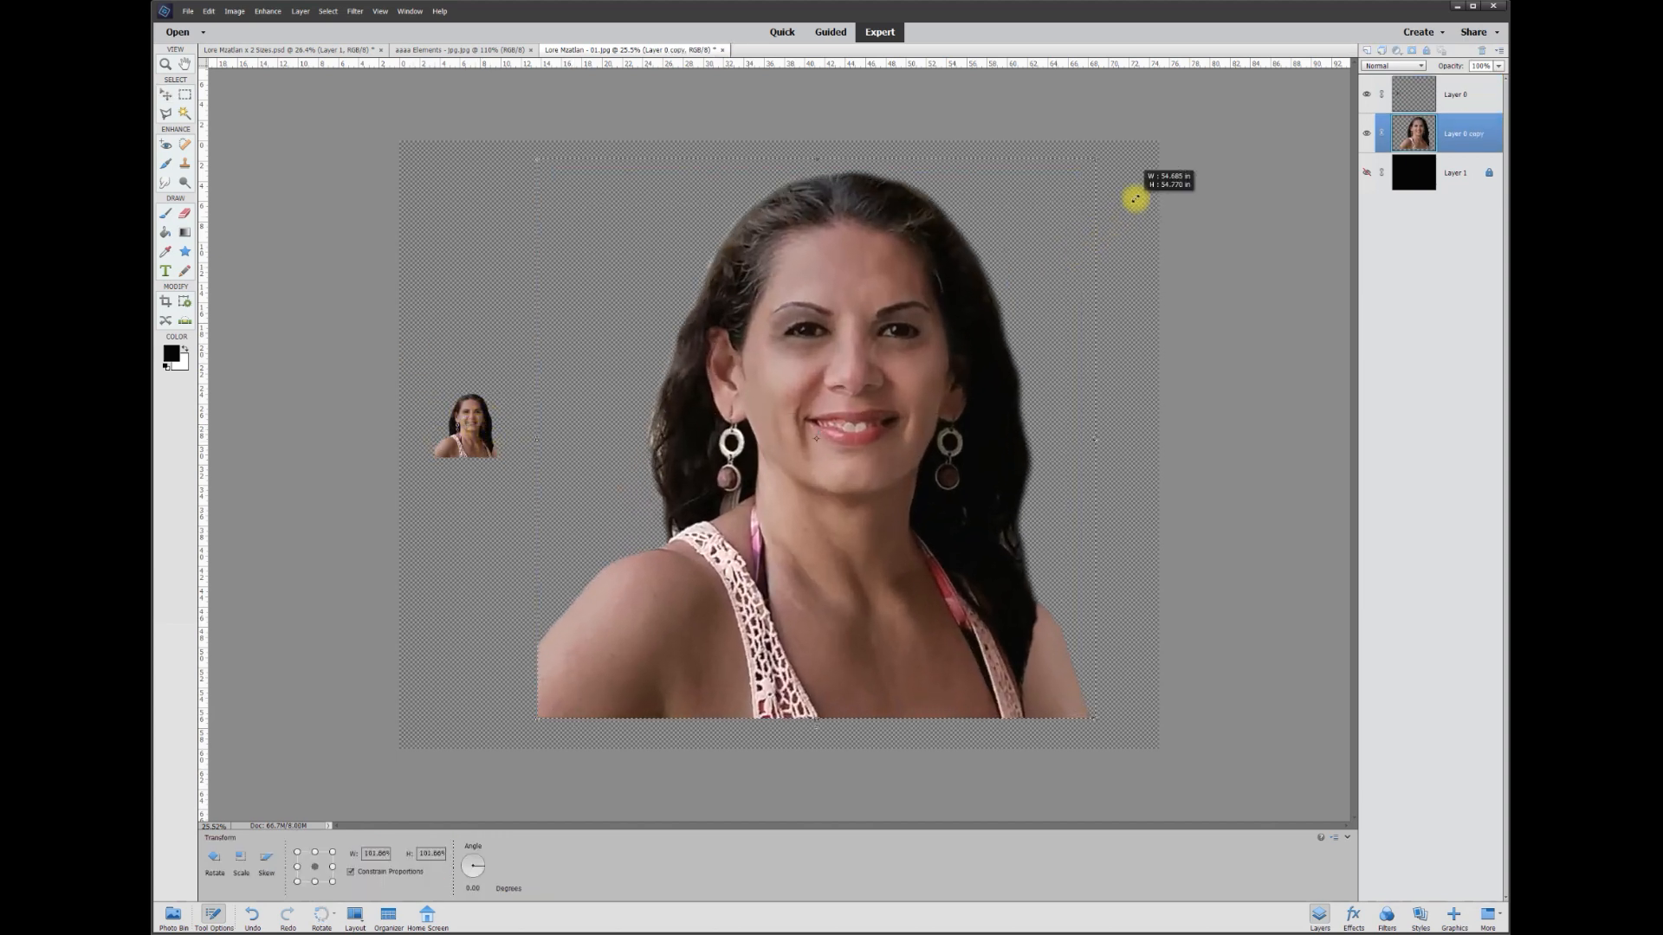
{"action": "left_click", "coordinate": [1062, 729]}
{"action": "left_click_drag", "start_coordinate": [905, 276], "coordinate": [912, 271]}
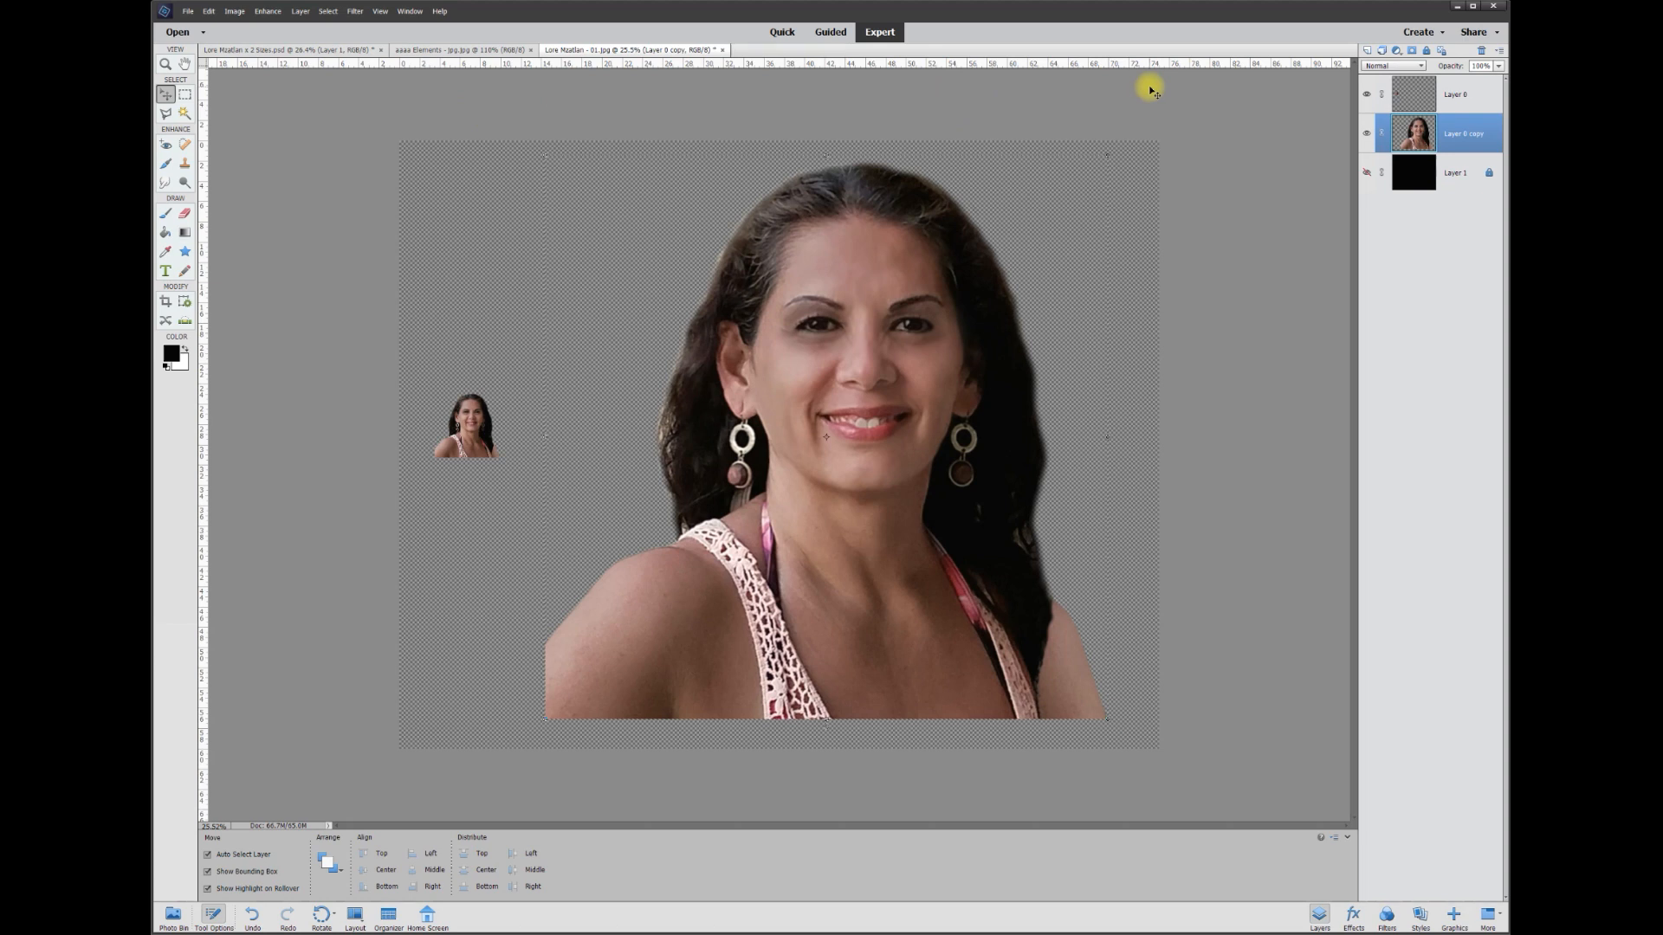
{"action": "left_click", "coordinate": [1151, 268]}
{"action": "scroll", "coordinate": [1154, 268], "scroll_direction": "up", "scroll_amount": 1}
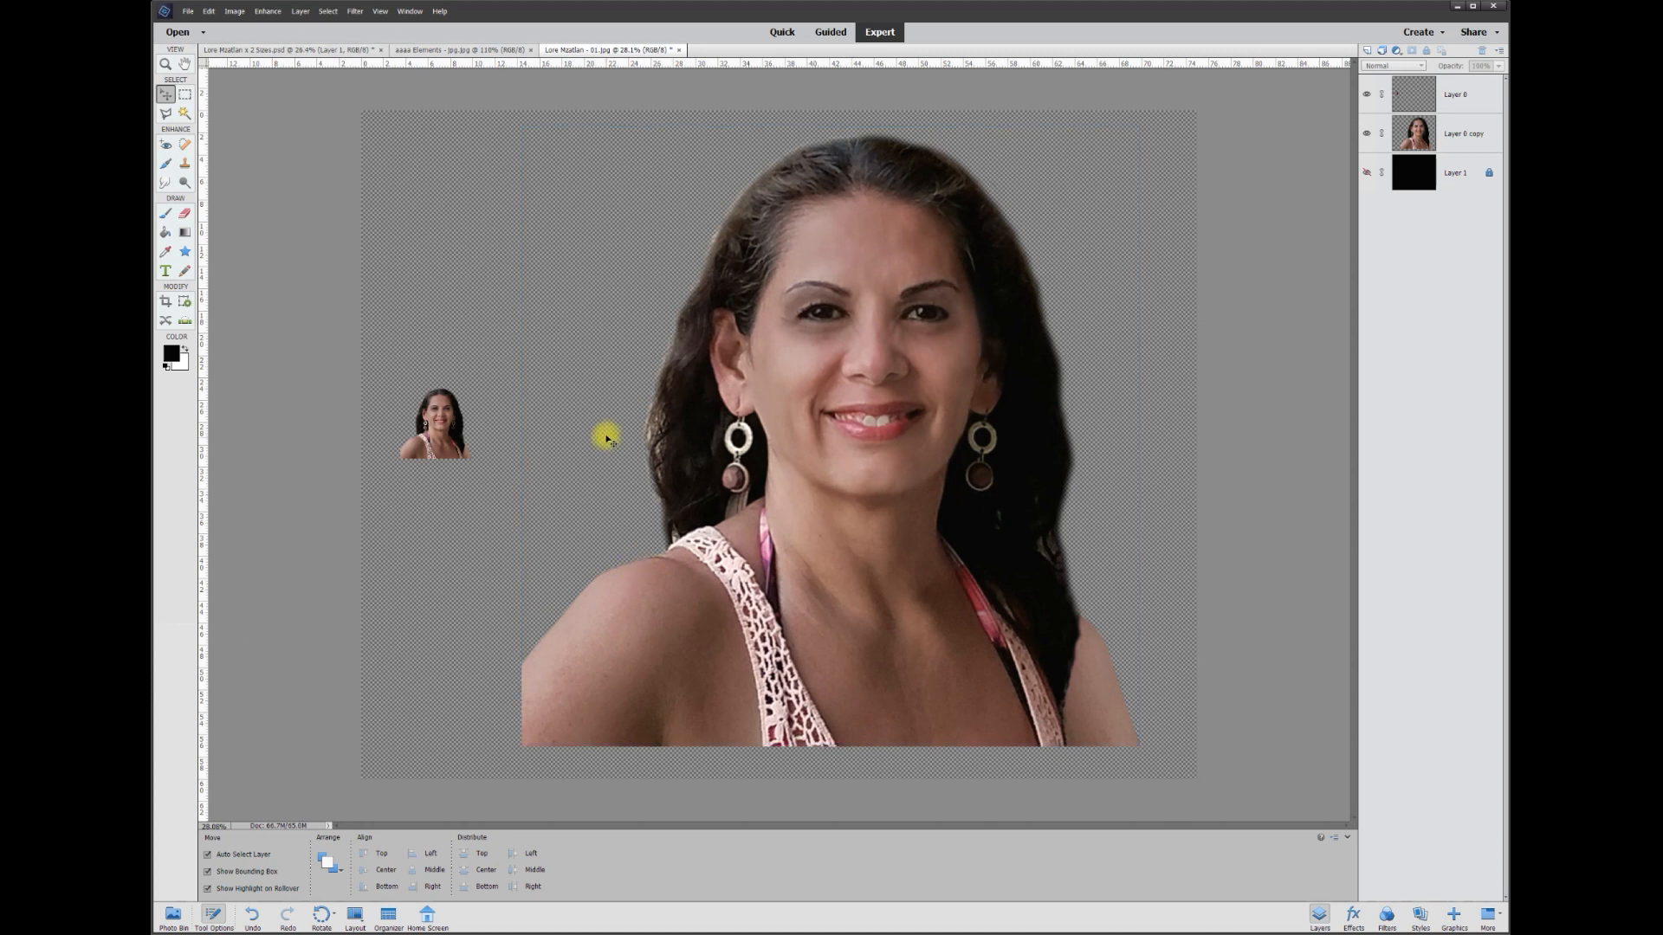
- Shrink the large portrait proportionally to a medium size and place it just right of the small portrait, with their bases level
{"action": "left_click", "coordinate": [922, 293]}
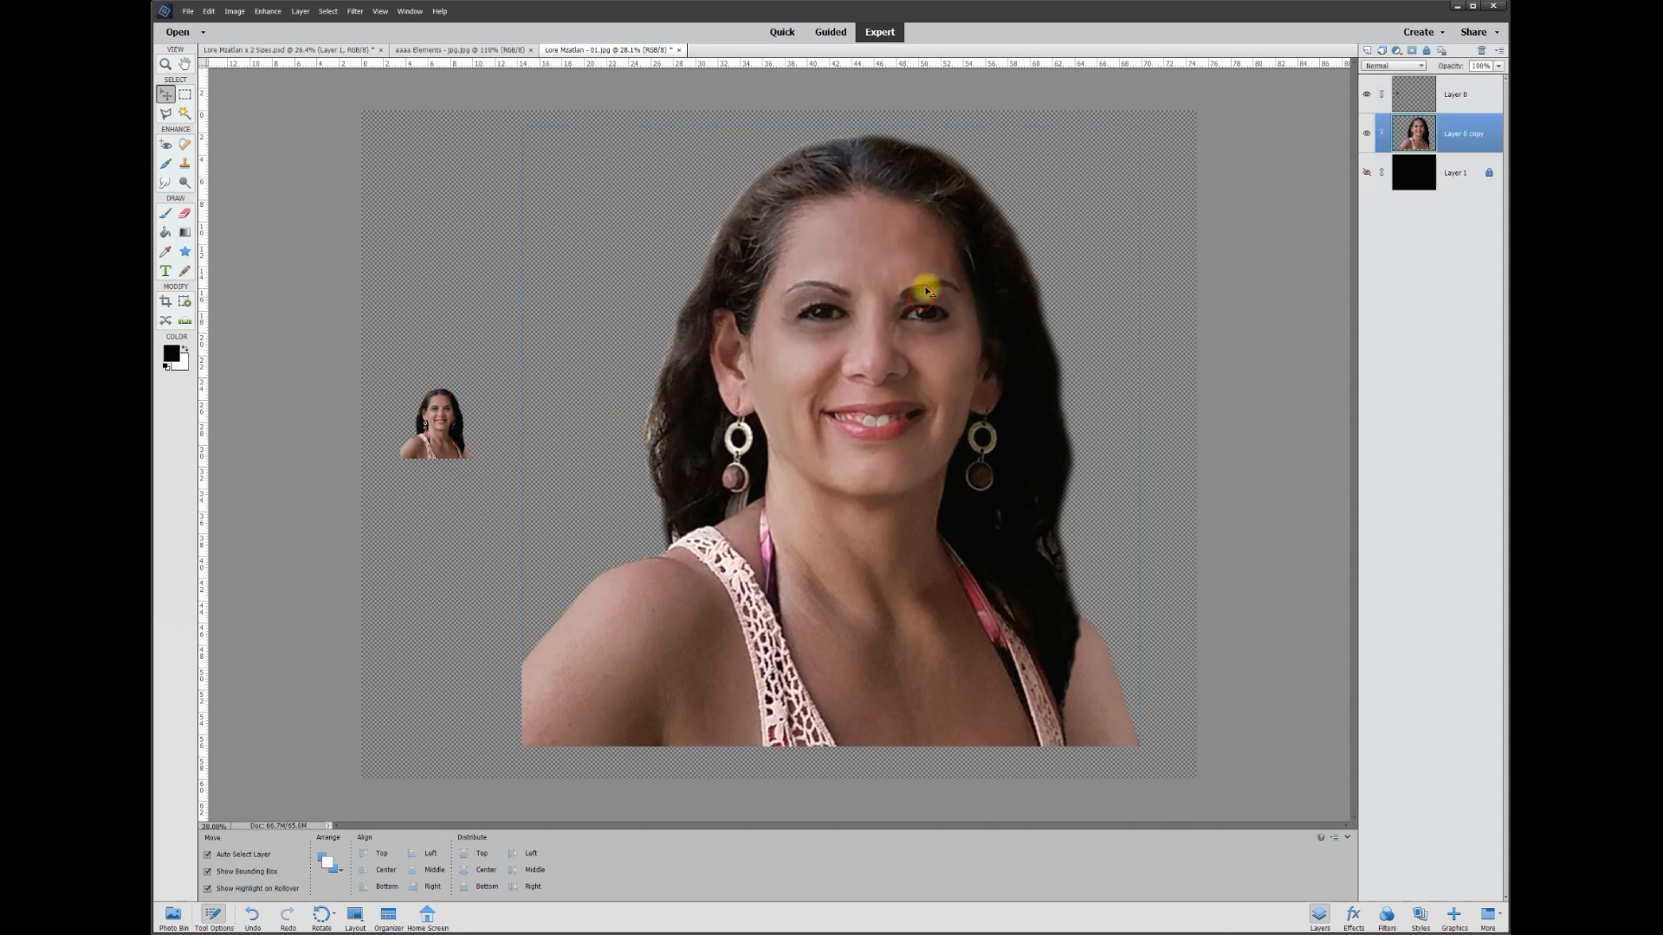
{"action": "left_click_drag", "start_coordinate": [1141, 128], "coordinate": [683, 516]}
{"action": "left_click_drag", "start_coordinate": [656, 580], "coordinate": [481, 176]}
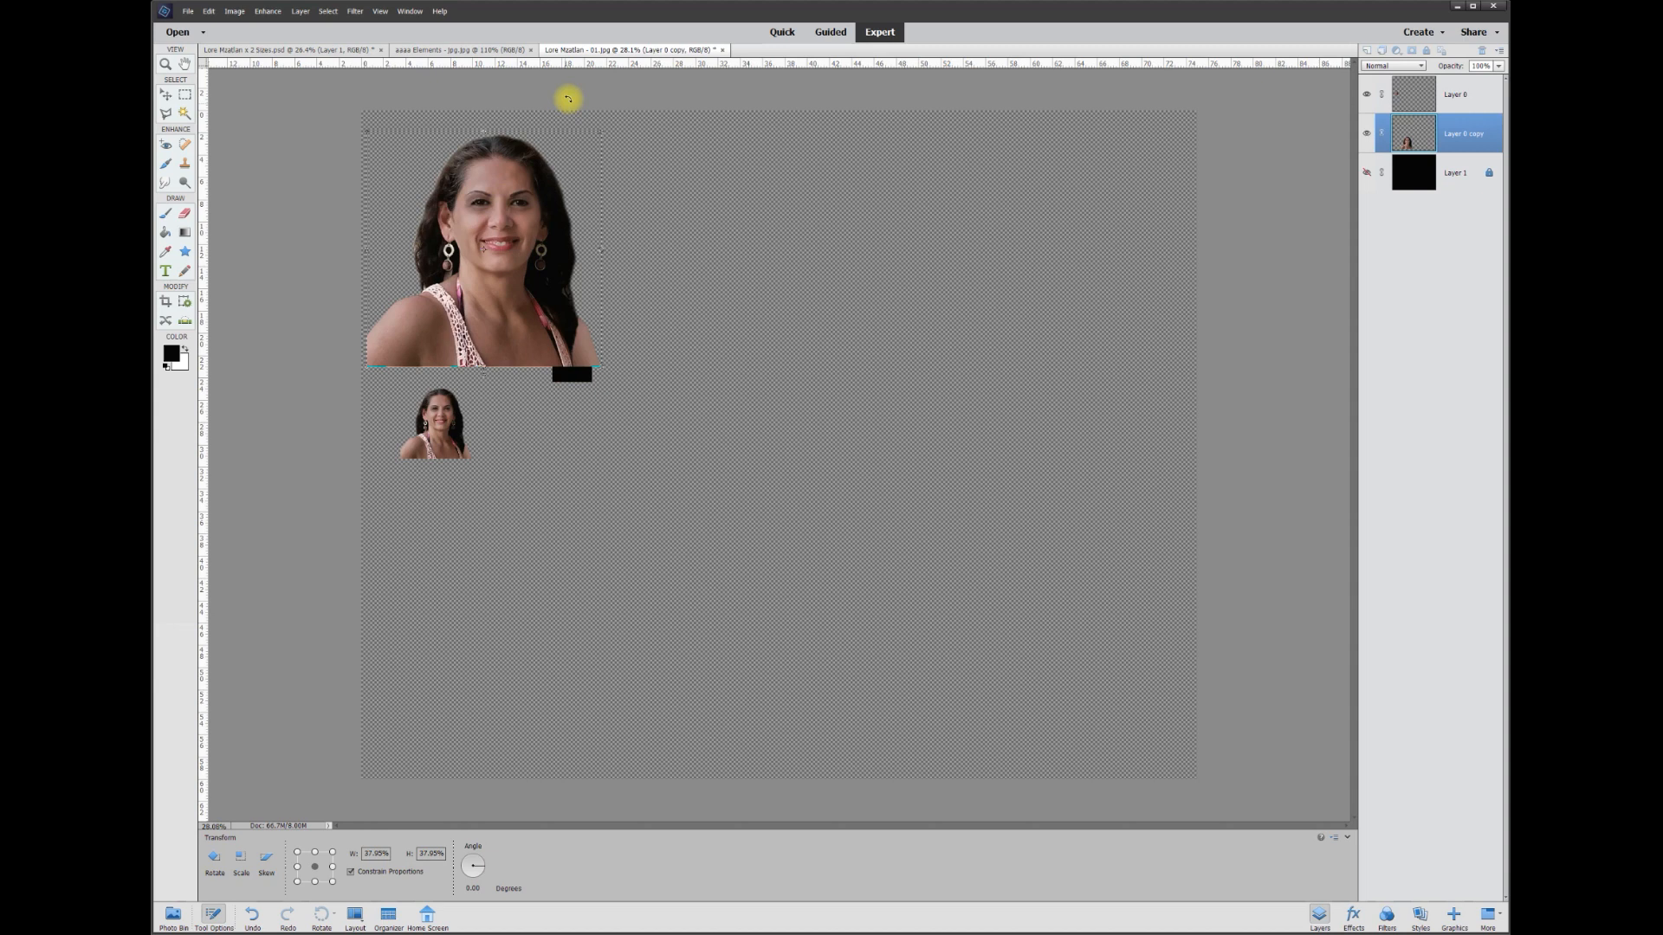
{"action": "left_click_drag", "start_coordinate": [602, 368], "coordinate": [647, 412]}
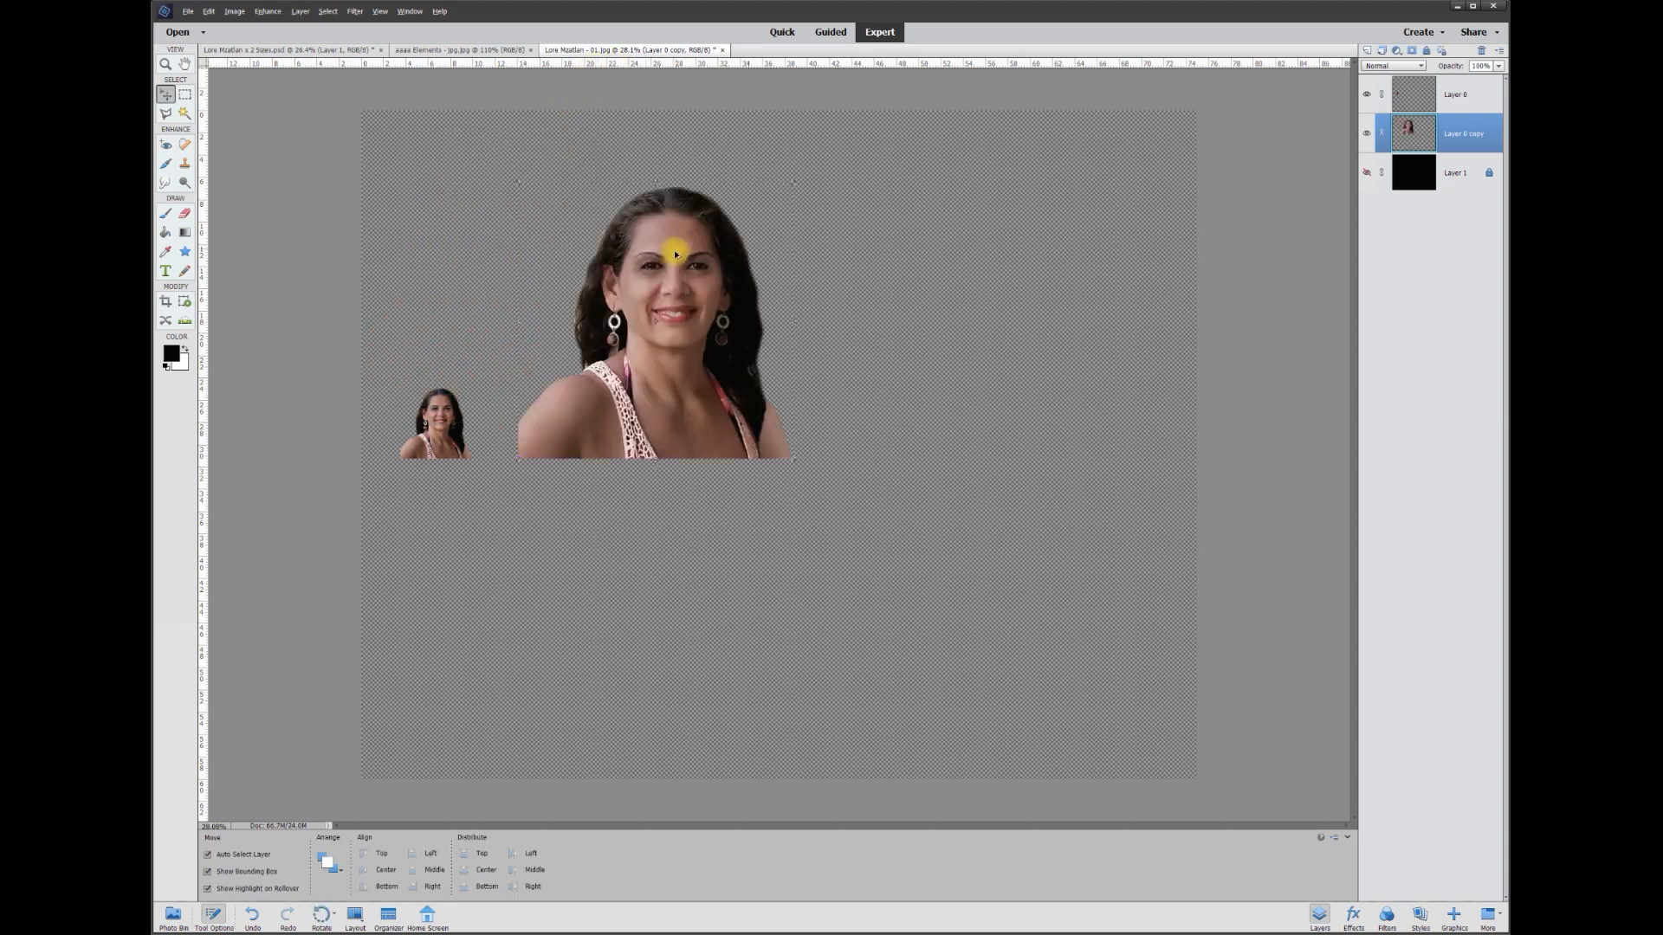
- Duplicate the medium portrait, enlarge the copy to the biggest size, and position it in the canvas's lower right
{"action": "left_click_drag", "start_coordinate": [685, 259], "coordinate": [866, 337]}
{"action": "left_click_drag", "start_coordinate": [983, 539], "coordinate": [1197, 755]}
{"action": "left_click_drag", "start_coordinate": [1060, 598], "coordinate": [1024, 574]}
{"action": "left_click", "coordinate": [1122, 740]}
{"action": "left_click", "coordinate": [1274, 565]}
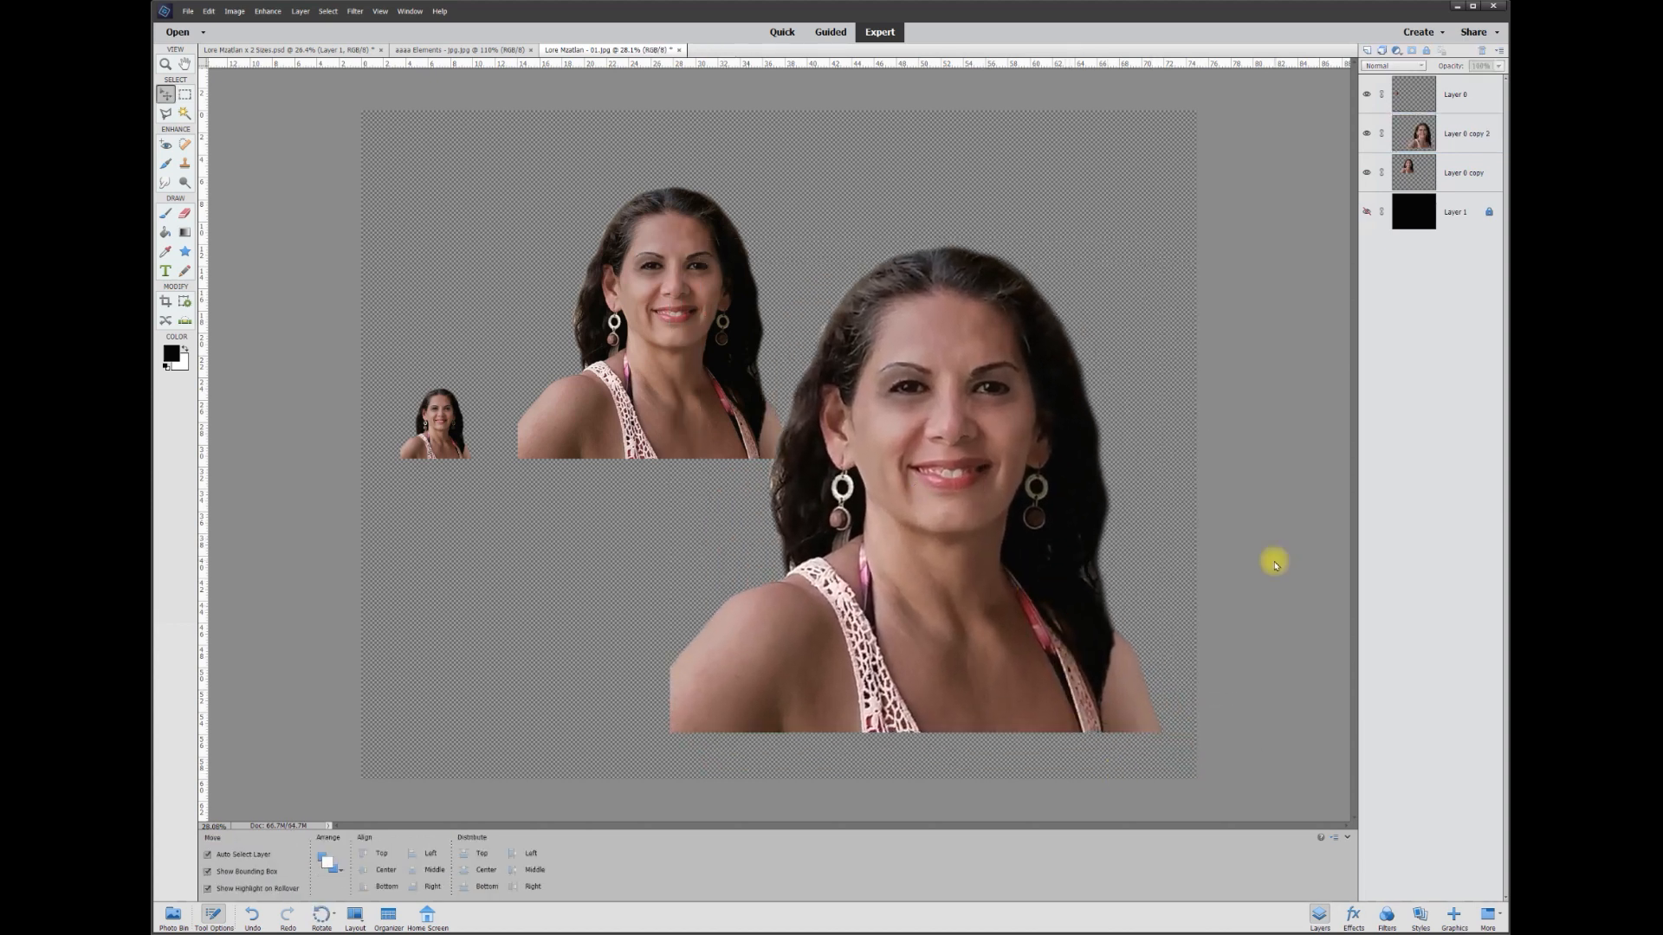